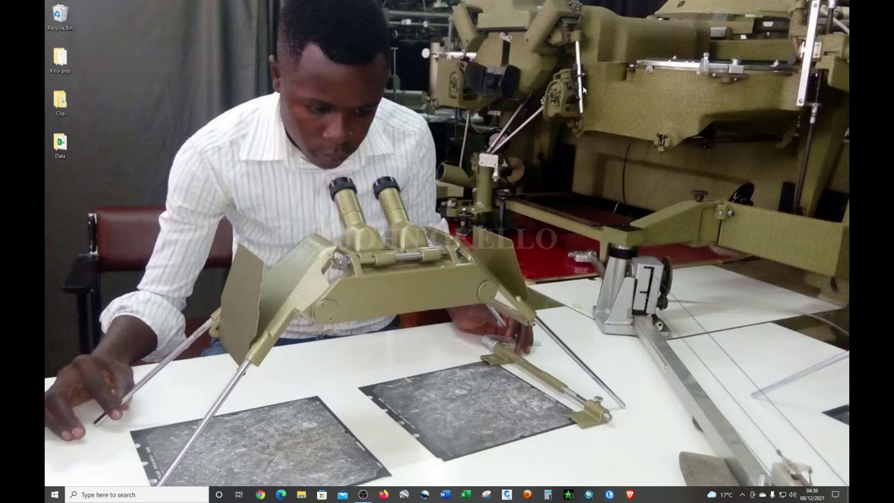
# Open Coordinates.xlsx from the Data folder on the desktop, review its station, easting and northing columns, and close the workbook.
pyautogui.doubleClick(60, 145)
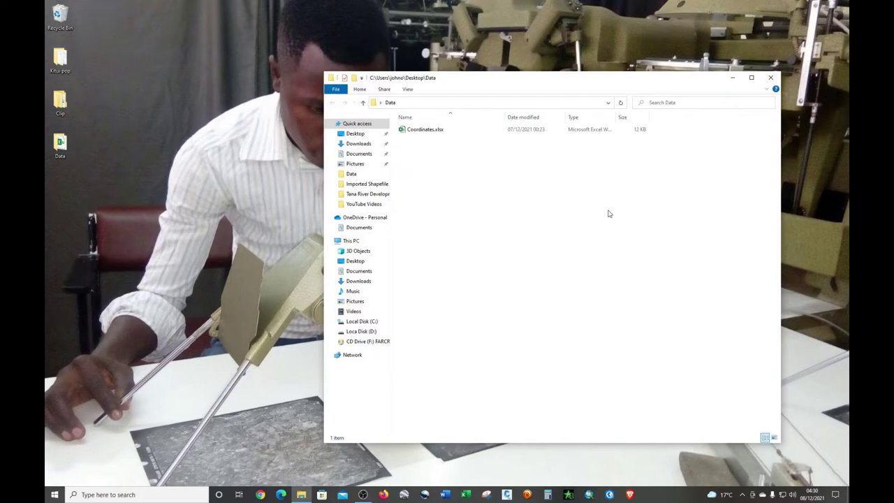
pyautogui.doubleClick(608, 130)
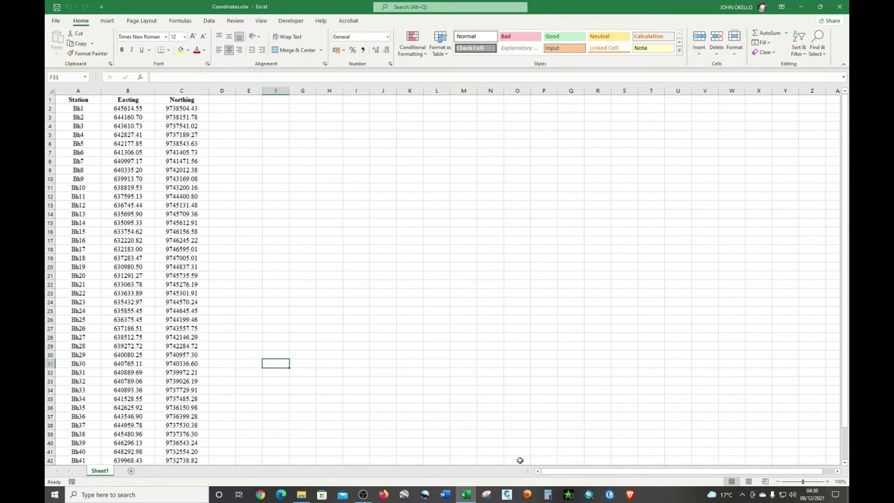
pyautogui.scroll(-5, 261, 329)
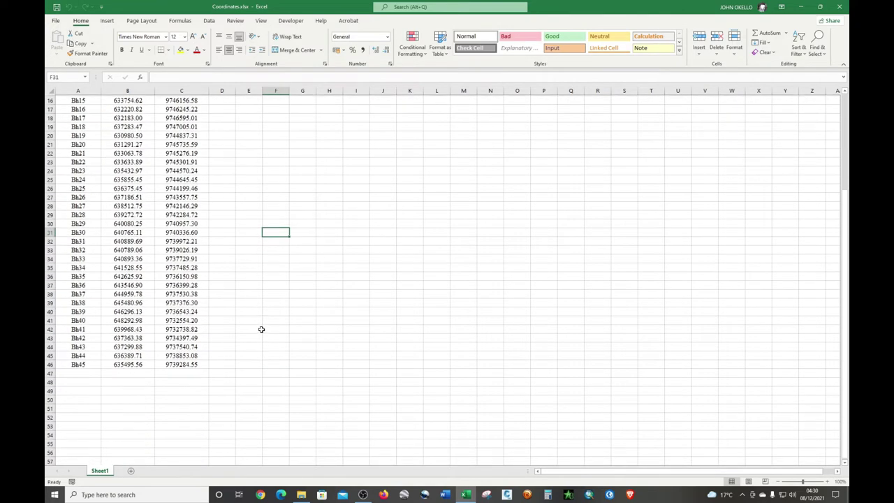
pyautogui.scroll(3, 261, 330)
pyautogui.scroll(2, 261, 330)
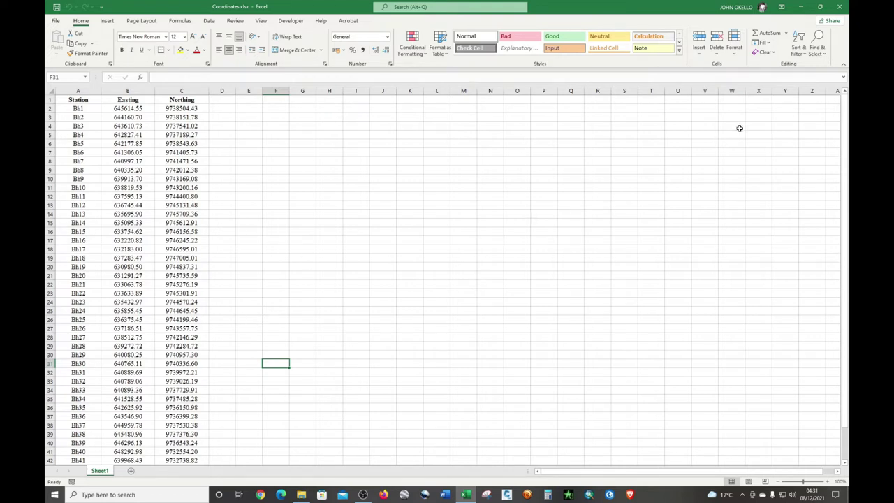
pyautogui.click(843, 8)
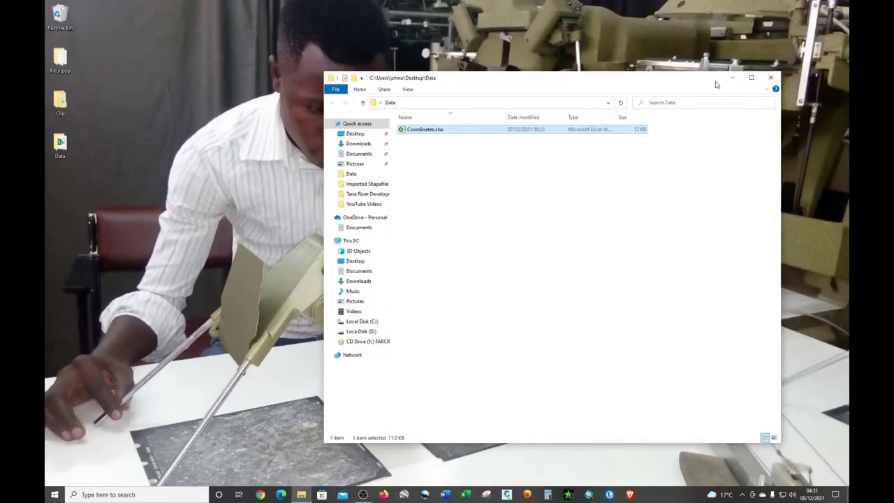
# Maximize the Data folder window and create a new folder in it named "Points in UTM".
pyautogui.click(748, 81)
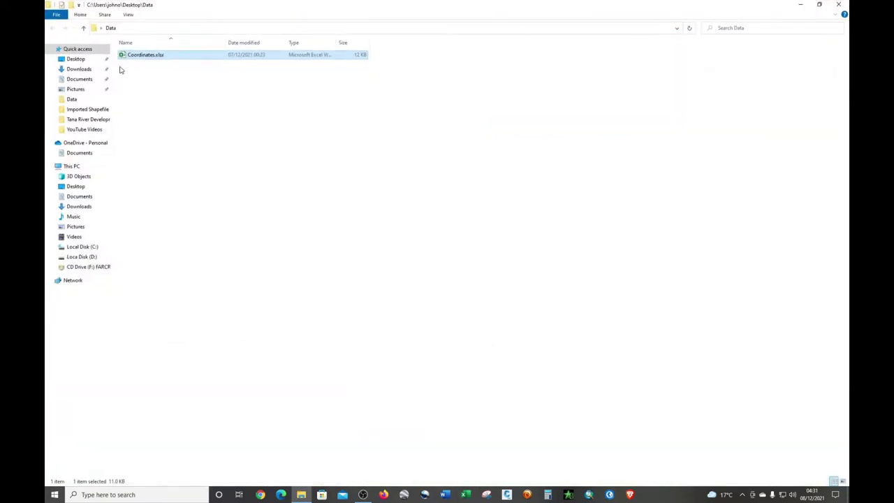
pyautogui.click(170, 99)
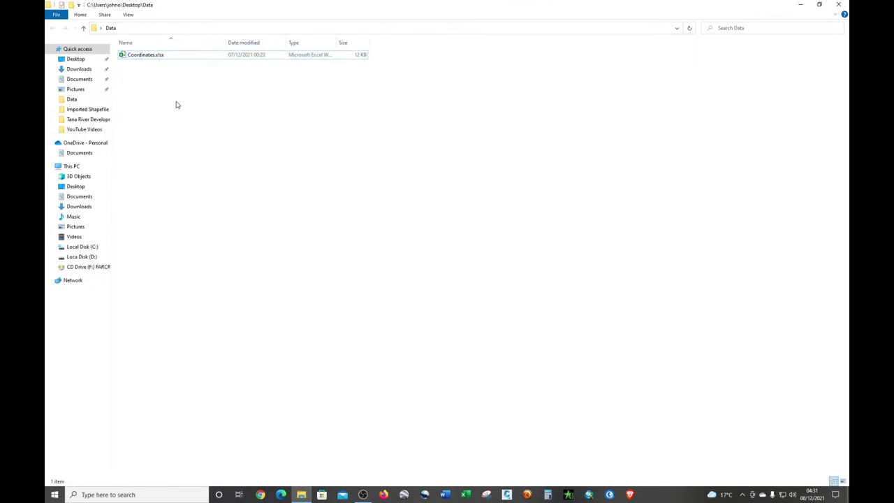
pyautogui.rightClick(149, 125)
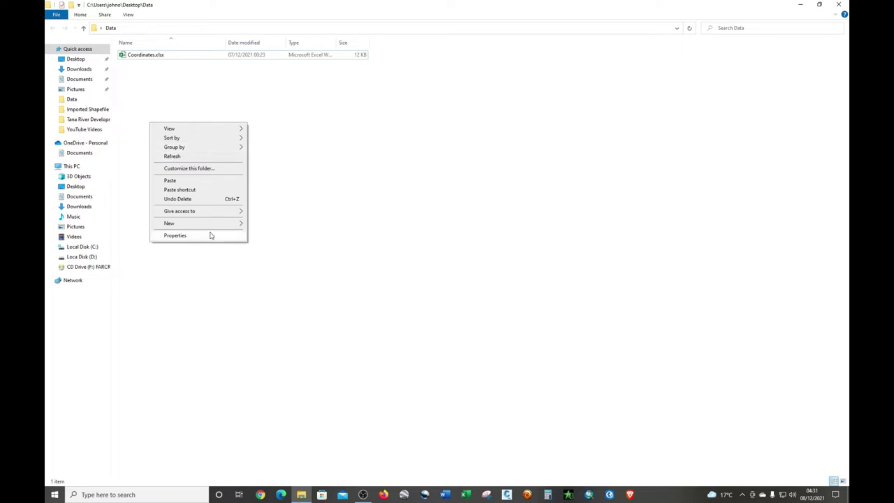
pyautogui.moveTo(216, 226)
pyautogui.click(262, 224)
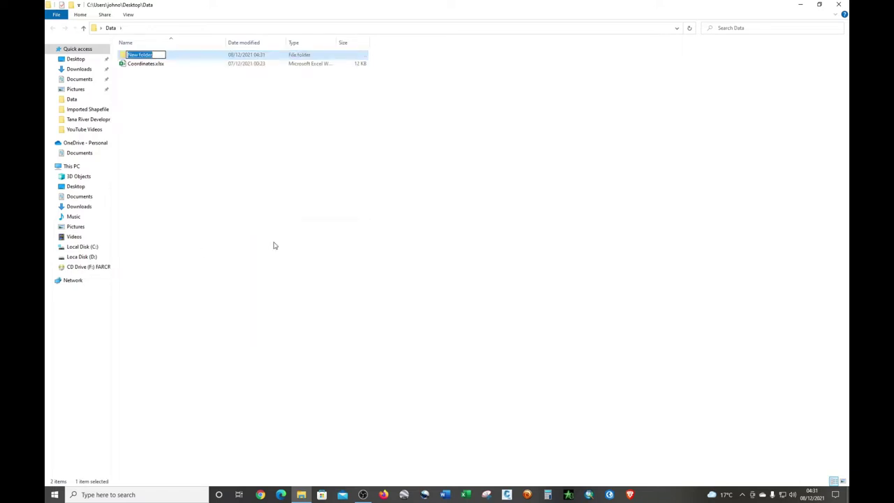
pyautogui.write('Points in UTM')
pyautogui.press('BackSpace')
pyautogui.write('M')
pyautogui.click(203, 148)
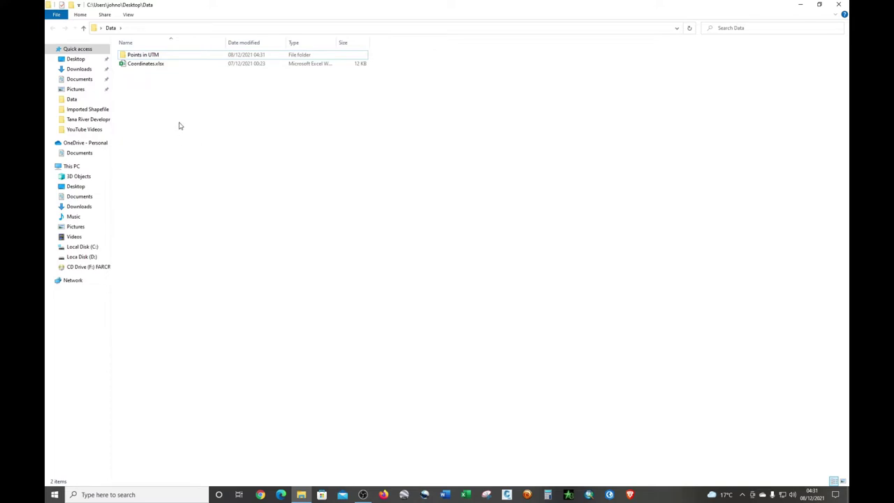
# Create a second folder named "Points in WGS84" inside the Data folder.
pyautogui.rightClick(179, 126)
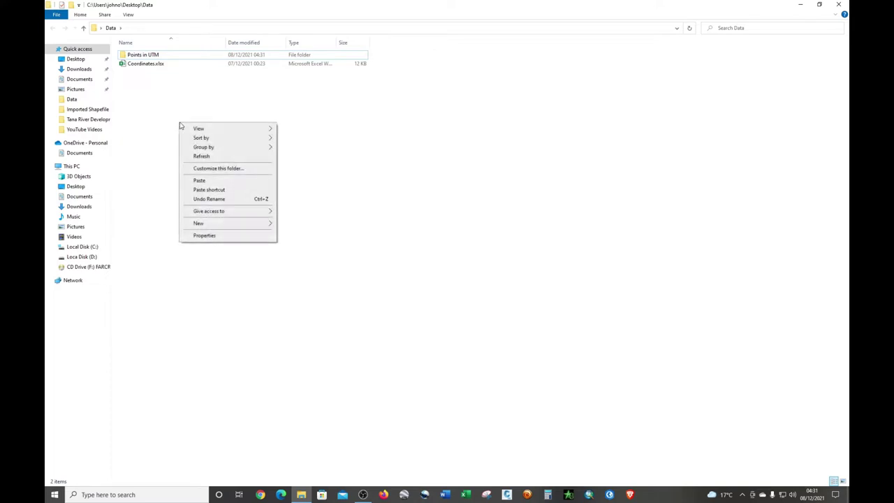
pyautogui.moveTo(236, 223)
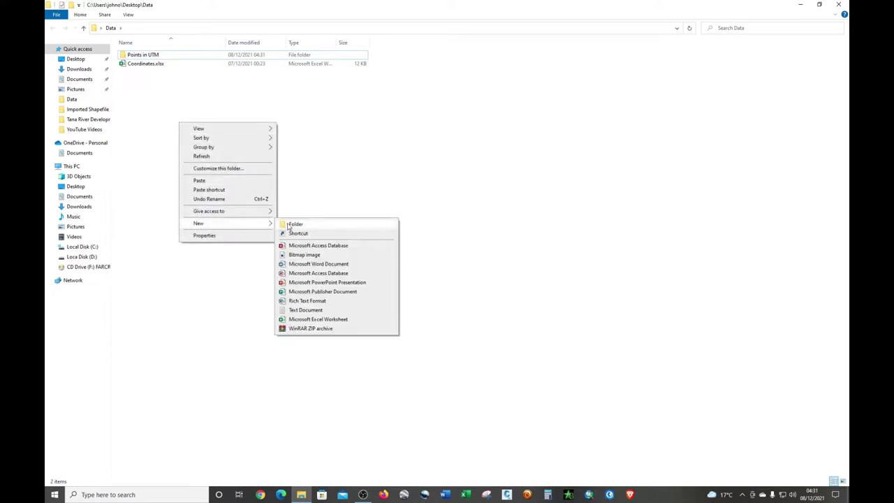
pyautogui.click(288, 224)
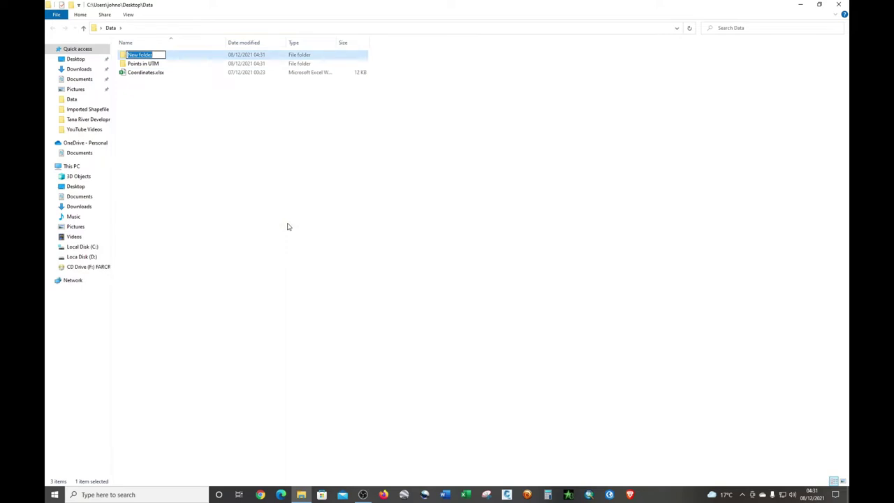
pyautogui.write('Points in WGS 84')
pyautogui.press('Return')
pyautogui.click(195, 146)
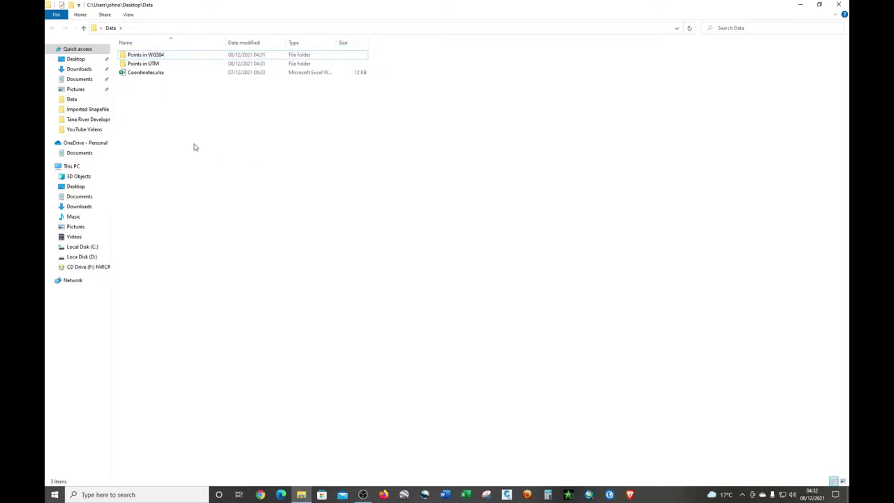
# Create a third folder named "Points in UTM_WGS84" inside Data, check the folder's contents and close its window.
pyautogui.rightClick(195, 147)
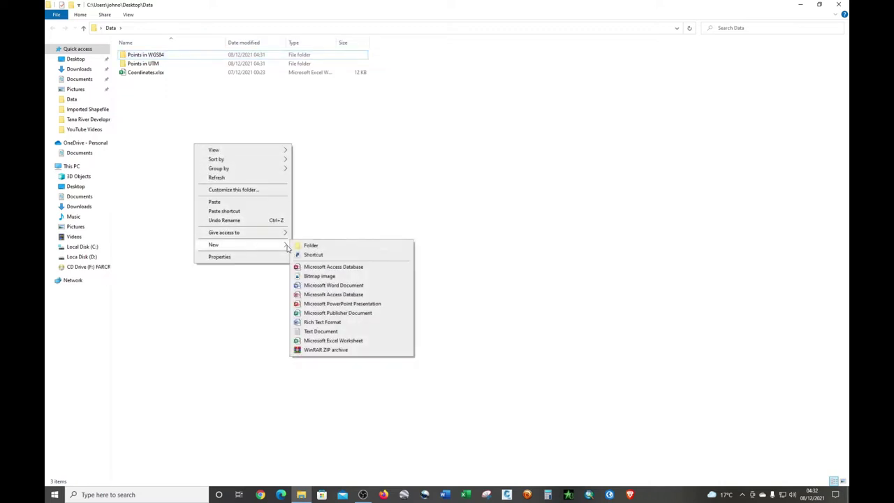
pyautogui.click(310, 246)
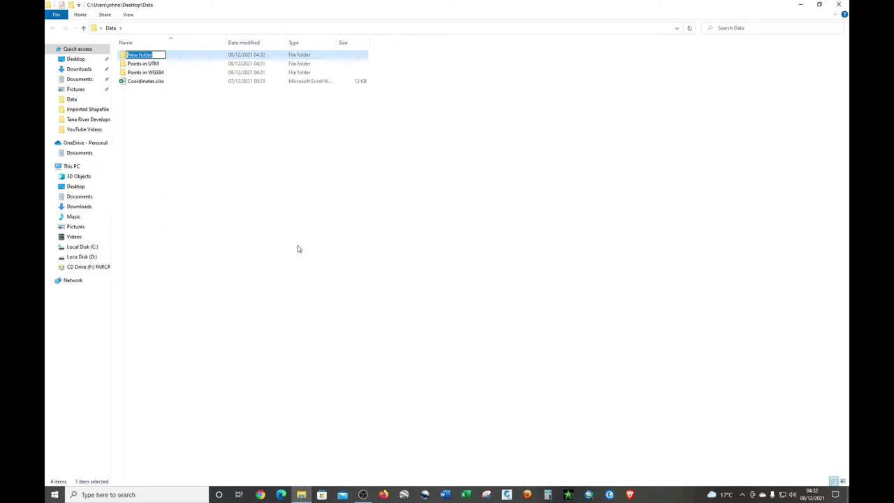
pyautogui.write('Points in UTM_WGS')
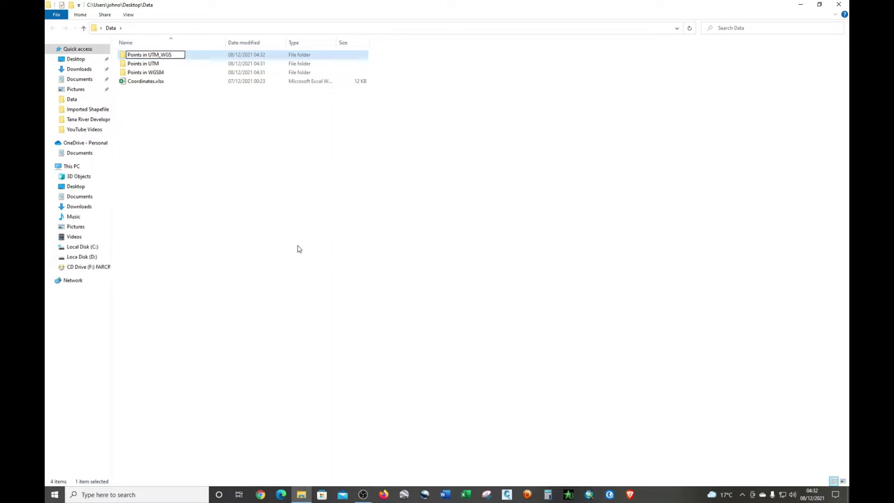
pyautogui.write('84')
pyautogui.click(333, 179)
pyautogui.click(839, 4)
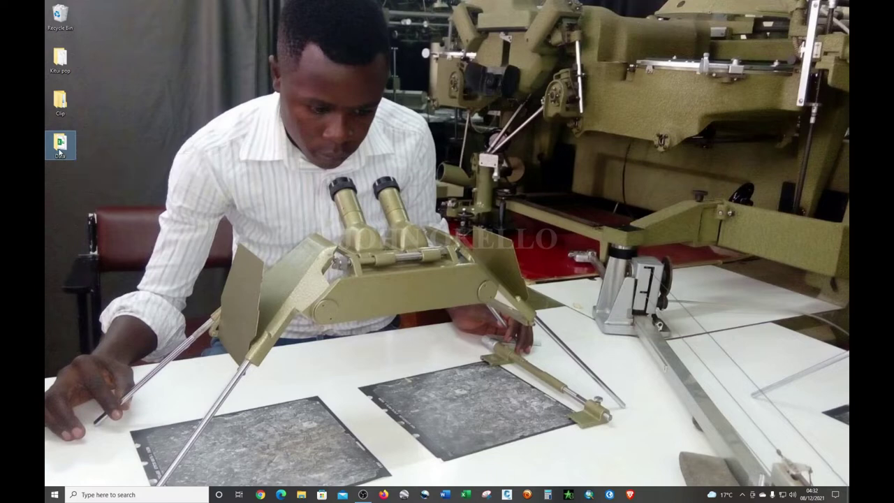
pyautogui.doubleClick(60, 143)
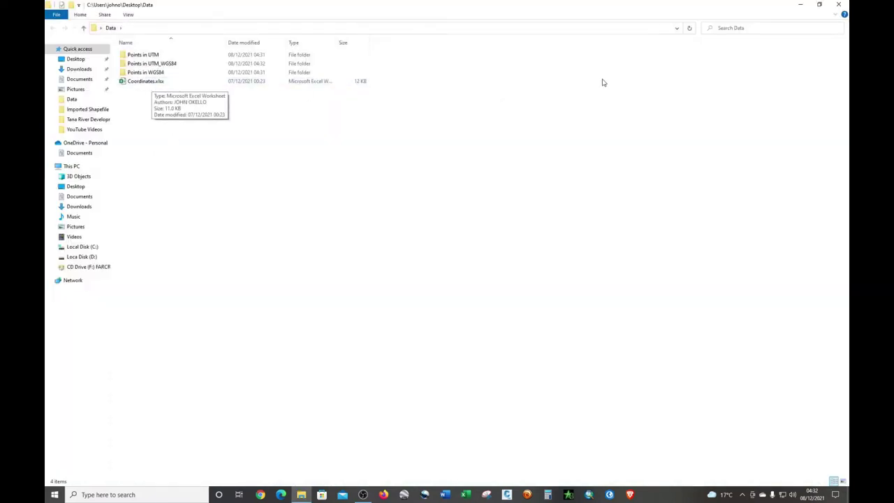
pyautogui.click(839, 4)
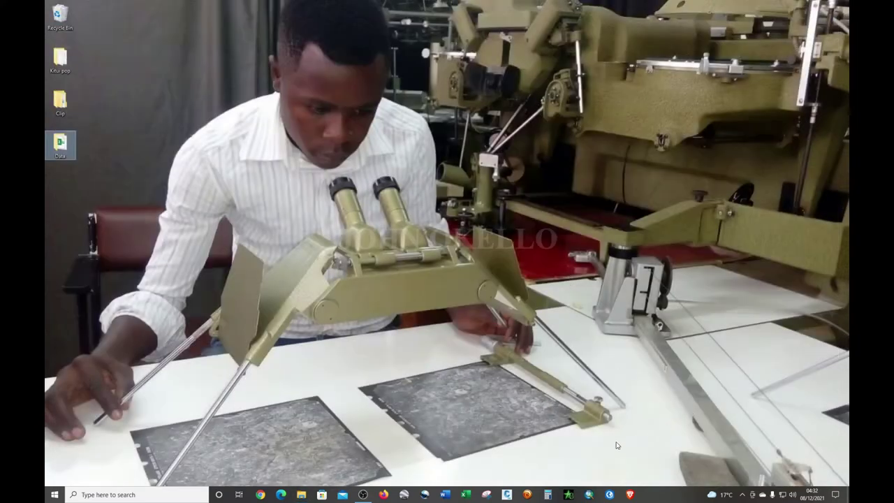
# Launch ArcMap with a blank untitled map, dismissing the Getting Started dialog, and put its window aside.
pyautogui.click(591, 496)
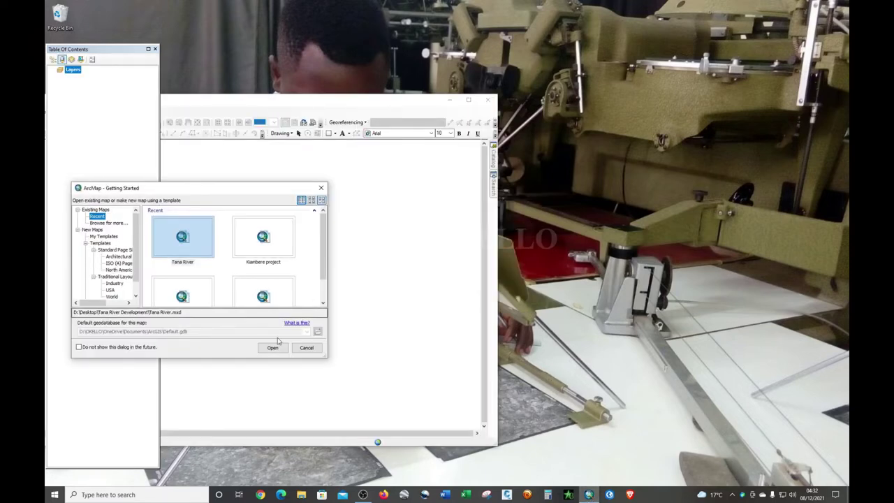
pyautogui.click(305, 348)
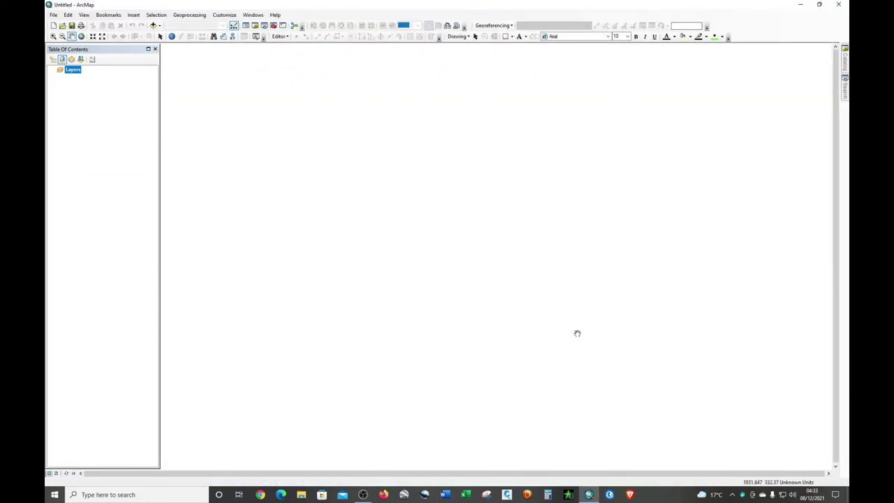
pyautogui.click(838, 4)
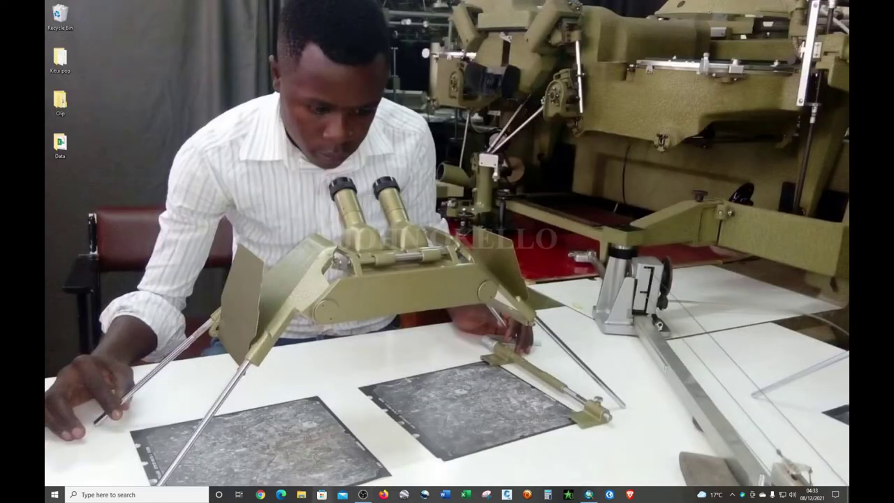
# Open Coordinates.xlsx from the Data folder and save it there as Coordinates.csv in CSV (Comma delimited) format.
pyautogui.doubleClick(60, 143)
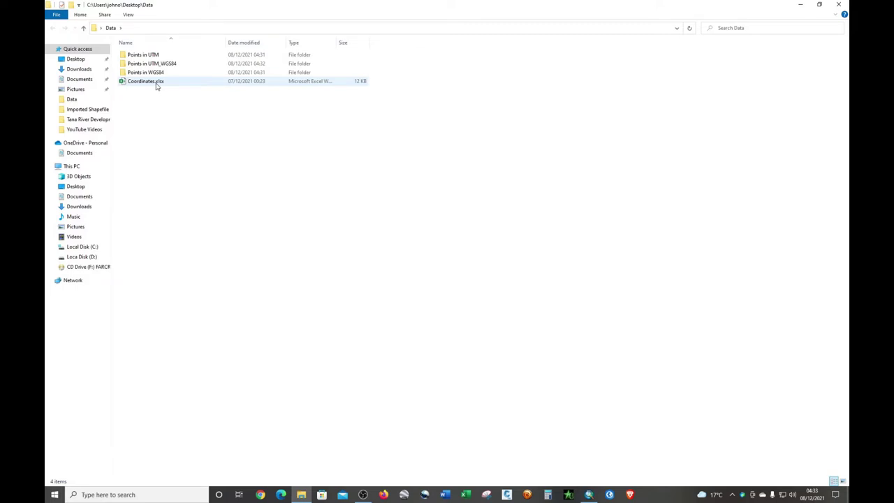
pyautogui.doubleClick(157, 85)
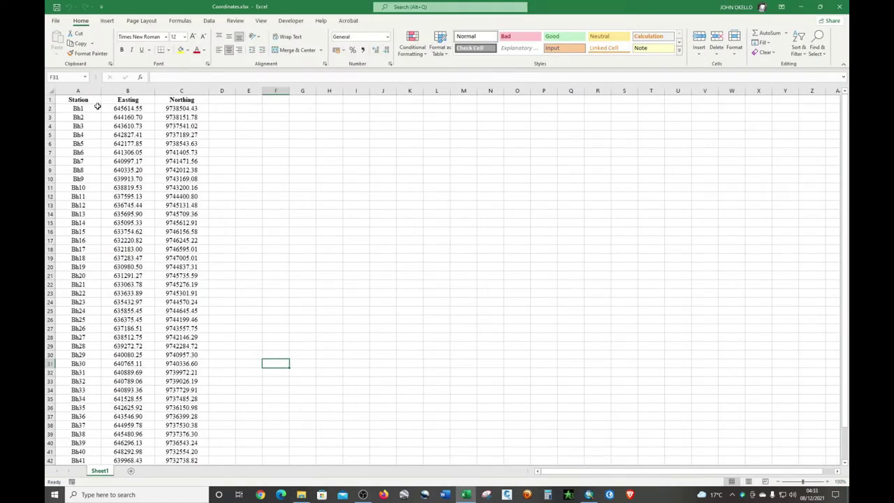
pyautogui.click(56, 21)
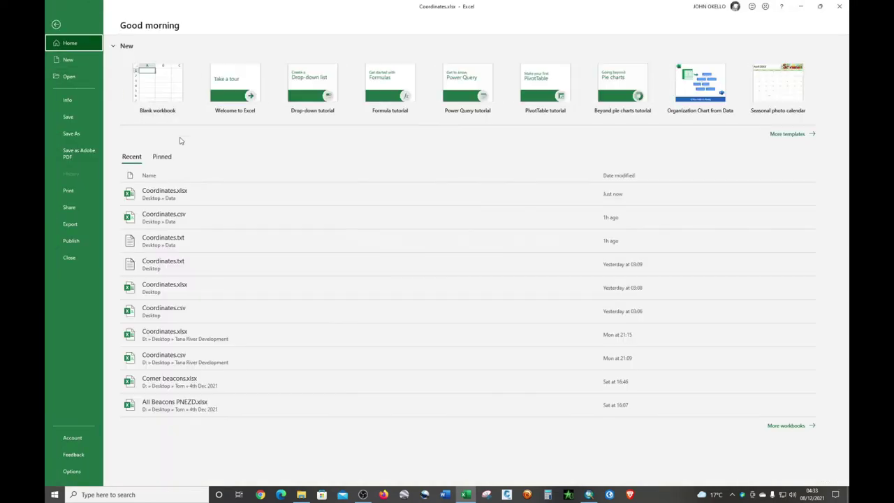
pyautogui.click(72, 134)
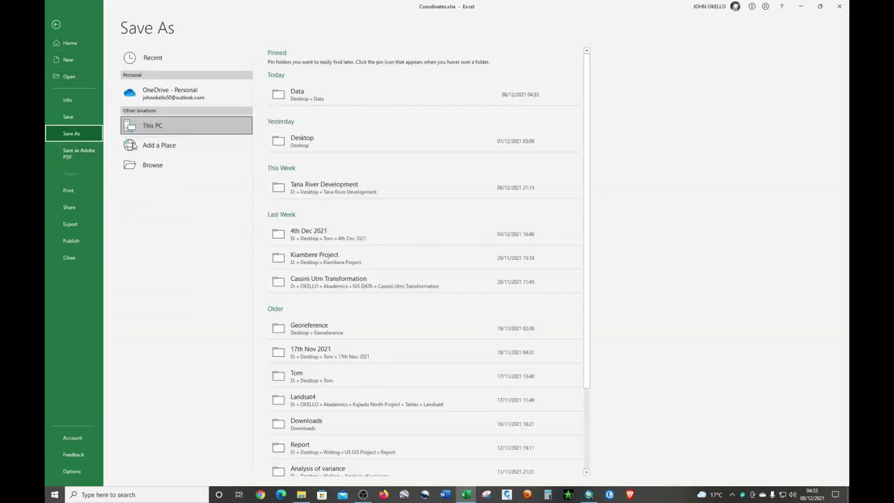
pyautogui.click(323, 99)
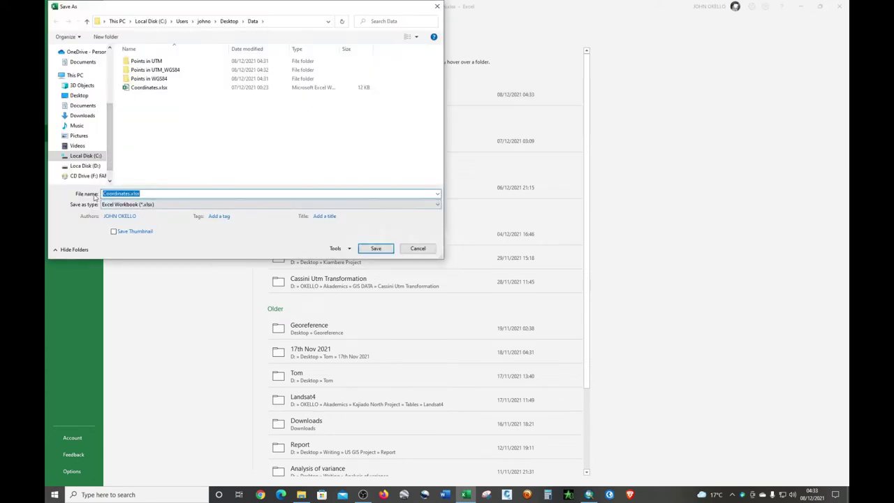
pyautogui.click(161, 205)
pyautogui.click(155, 205)
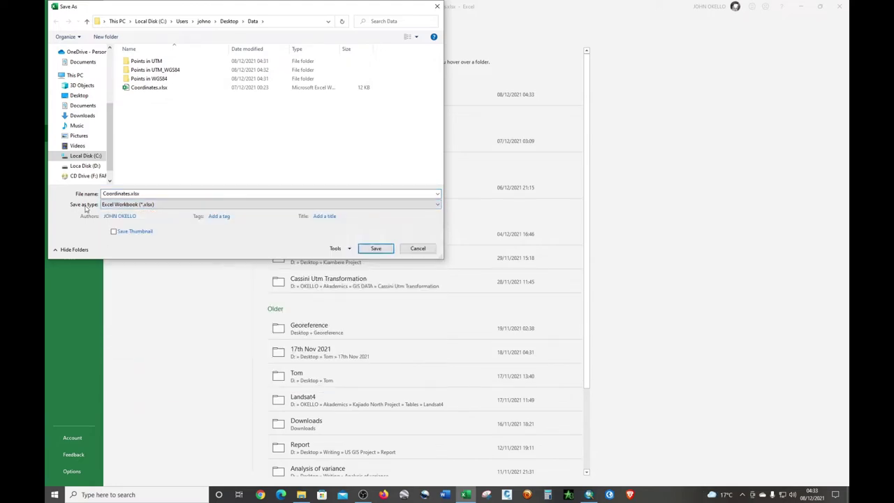
pyautogui.click(165, 205)
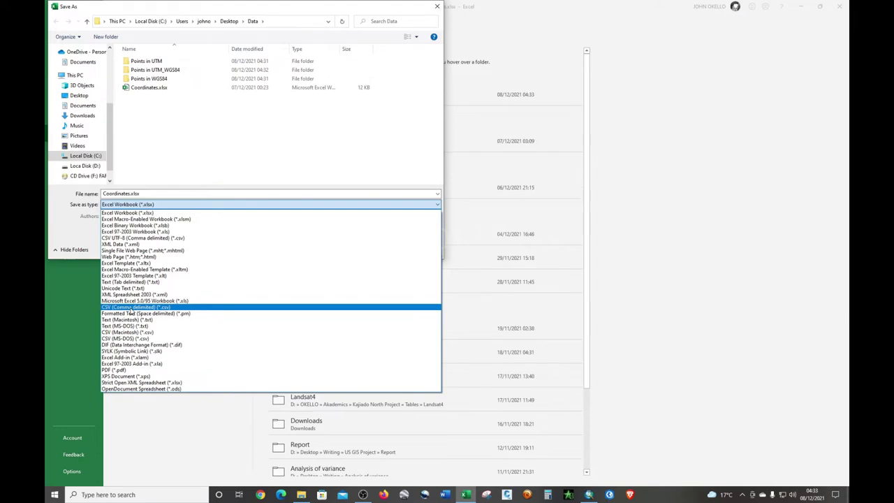
pyautogui.click(131, 308)
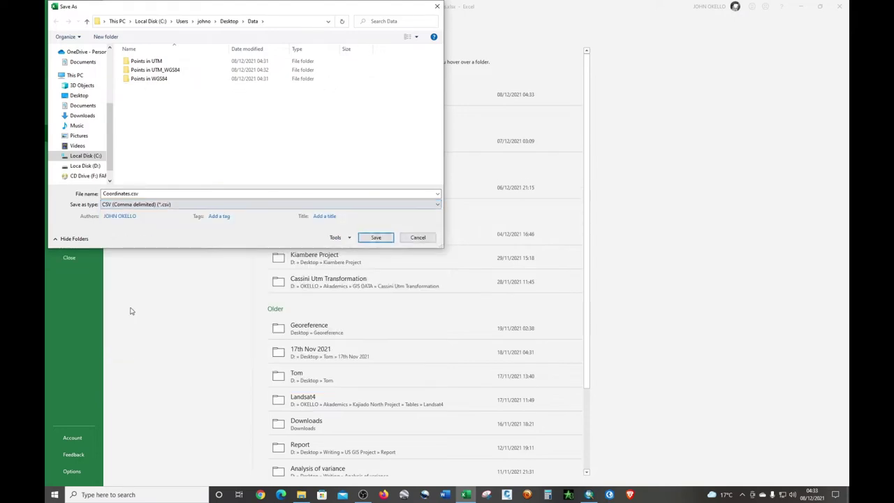
pyautogui.click(374, 238)
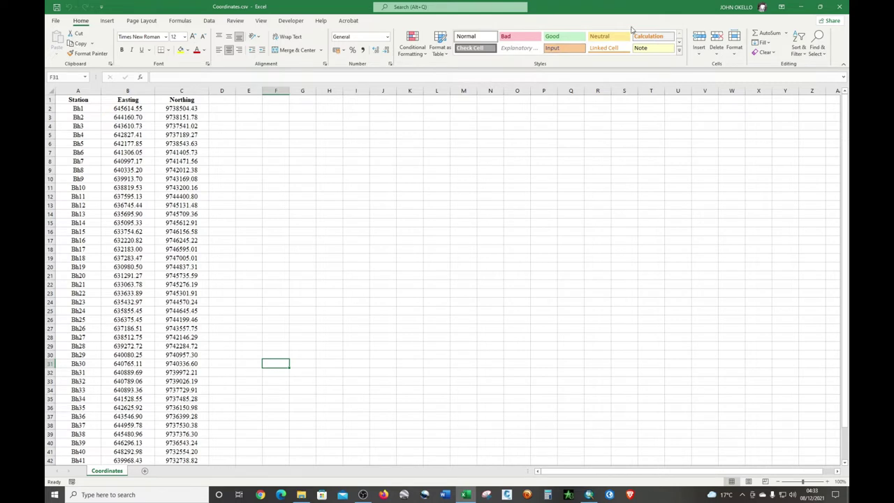
# Close the CSV workbook, put the Data folder window aside and switch to the blank map in ArcMap.
pyautogui.click(838, 8)
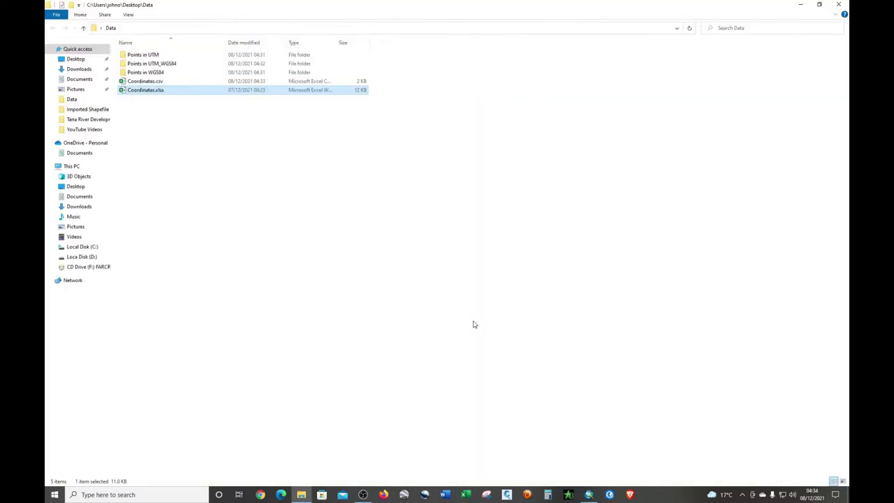
pyautogui.click(801, 4)
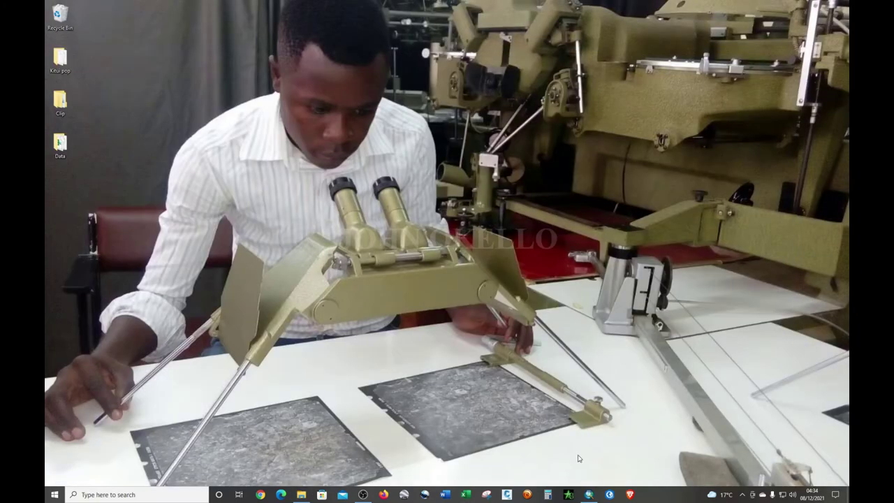
pyautogui.click(588, 494)
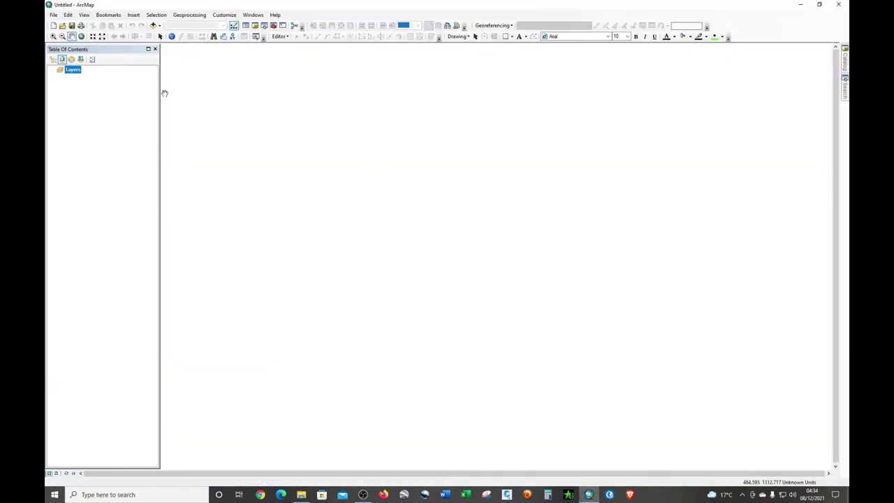
# Add the Coordinates.csv table from the Desktop's Data folder to the map.
pyautogui.click(155, 26)
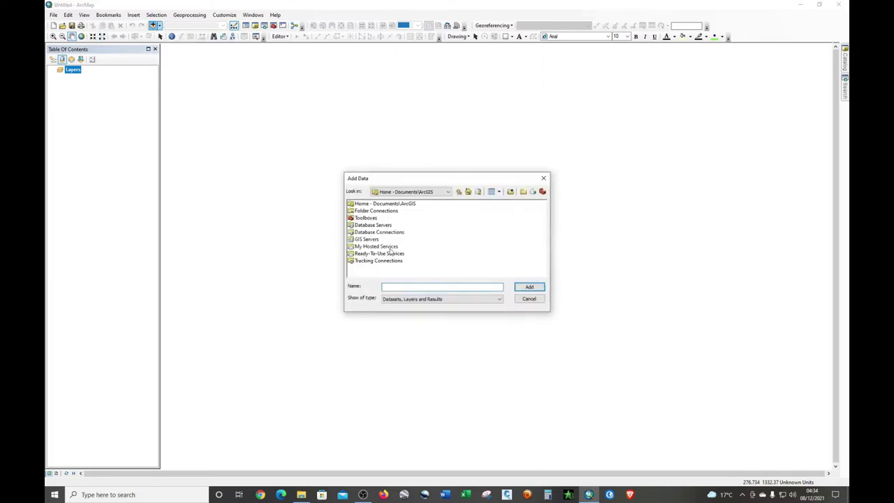
pyautogui.click(444, 194)
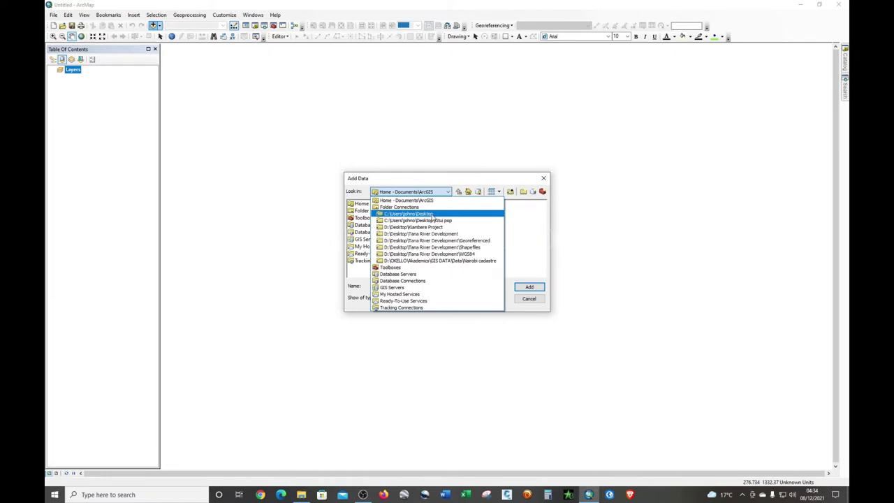
pyautogui.click(429, 214)
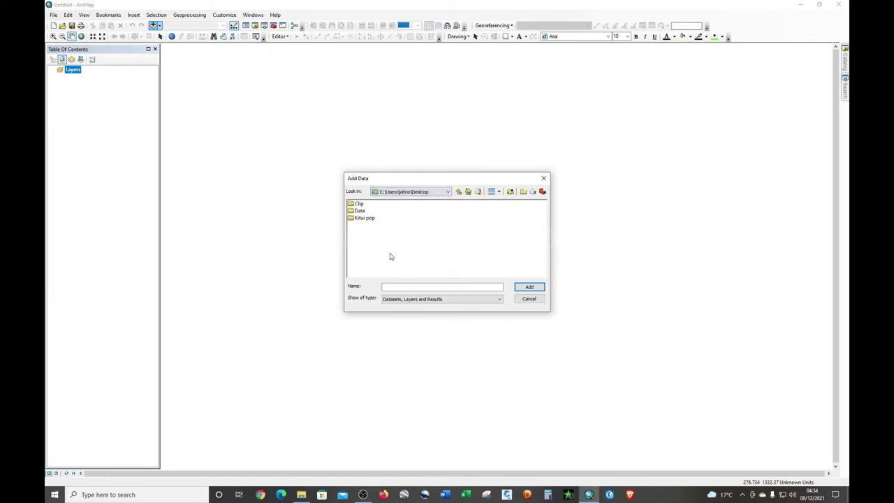
pyautogui.doubleClick(360, 210)
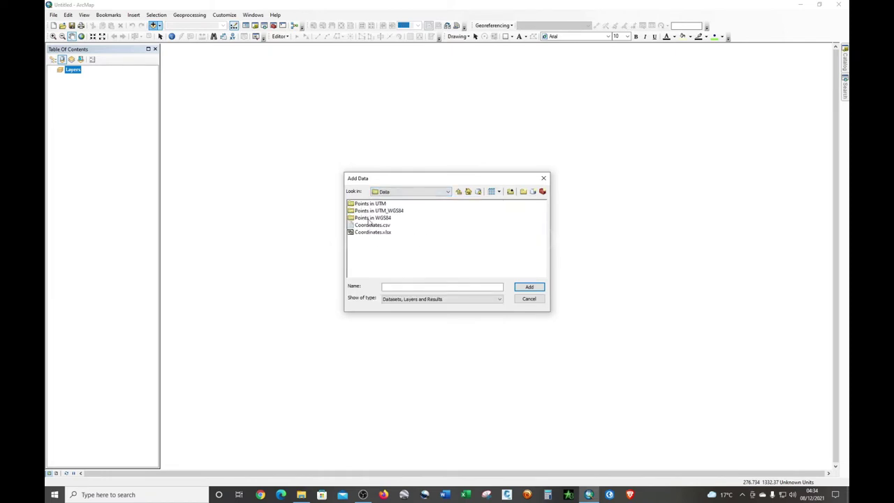
pyautogui.click(378, 225)
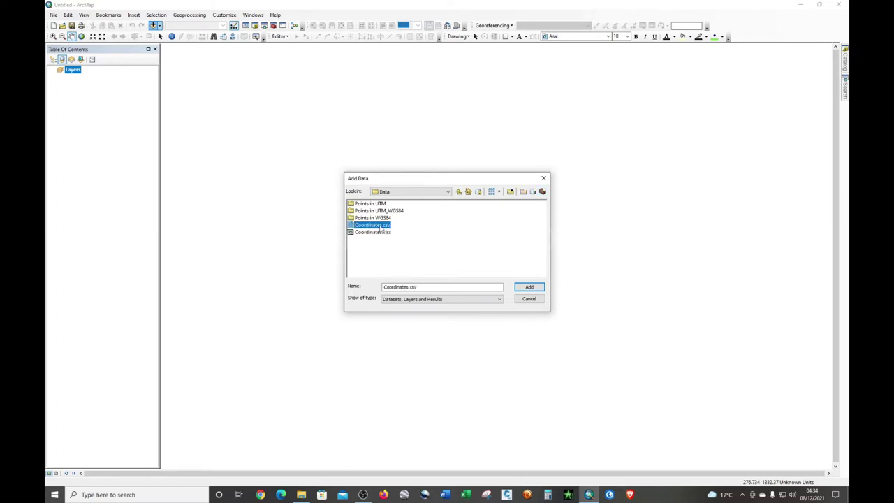
pyautogui.click(529, 287)
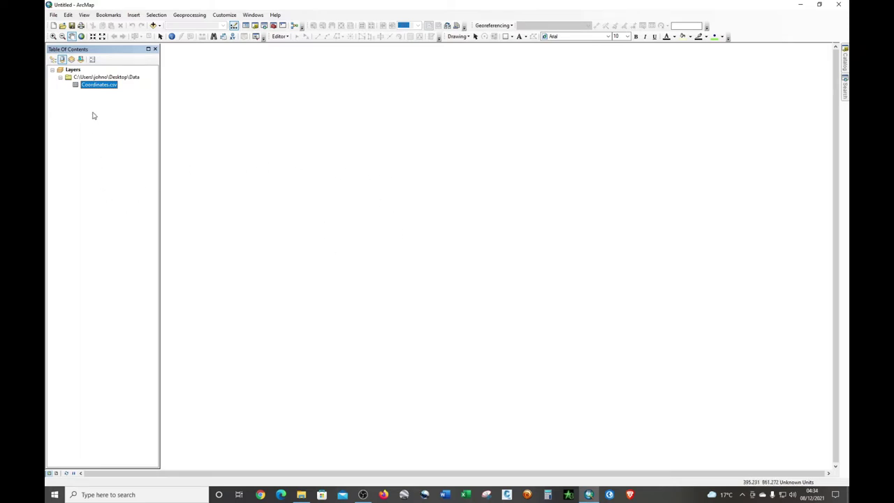
# View the table of contents listed by drawing order, then return it to listing by source.
pyautogui.click(68, 138)
pyautogui.click(53, 60)
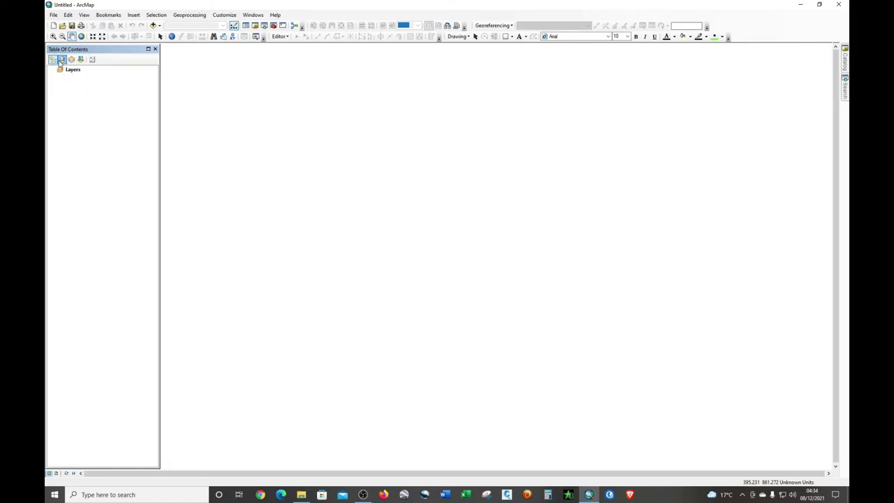
pyautogui.click(61, 60)
# Start Display XY Data for the Coordinates.csv table, with Easting as the X field and Northing as the Y field.
pyautogui.click(90, 86)
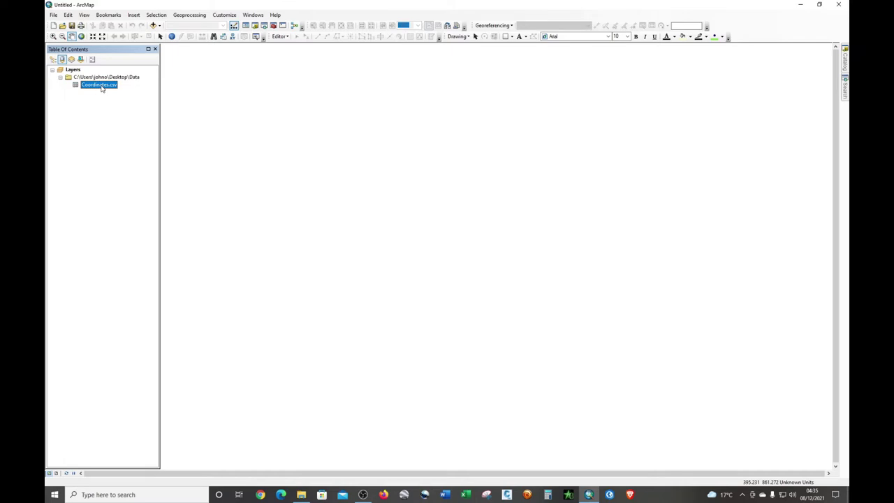
pyautogui.rightClick(101, 88)
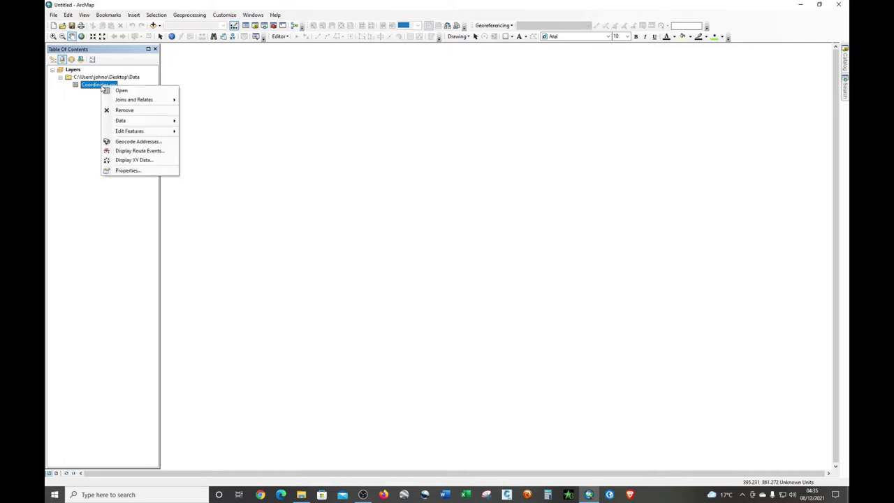
pyautogui.click(139, 161)
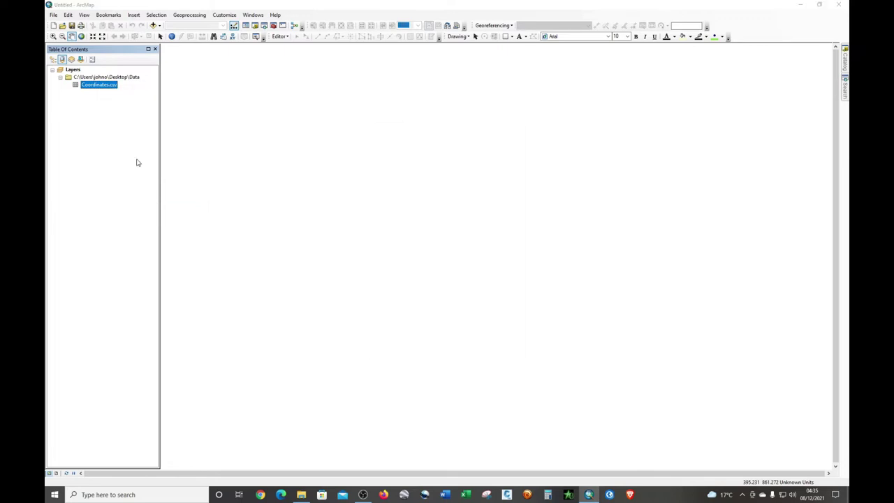
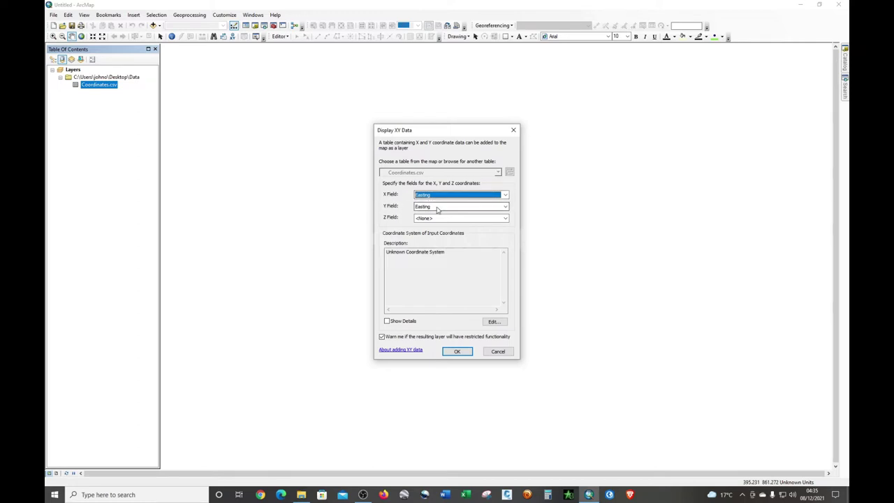
pyautogui.click(438, 208)
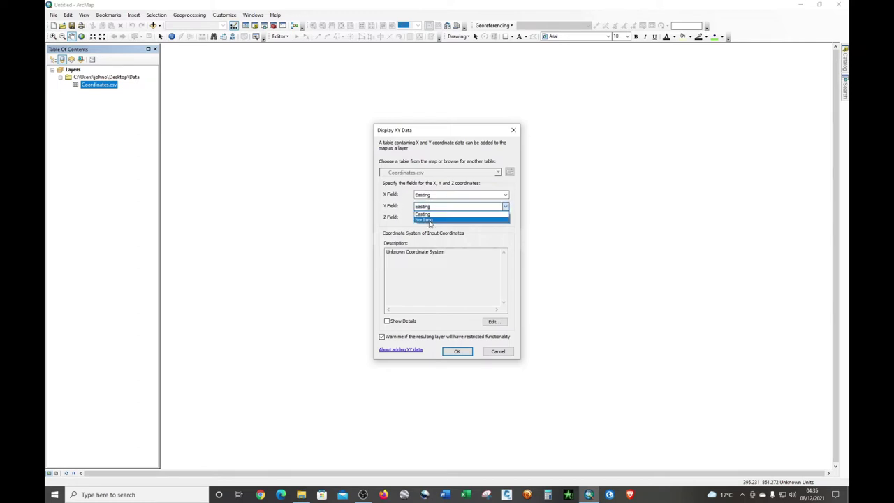
pyautogui.click(430, 222)
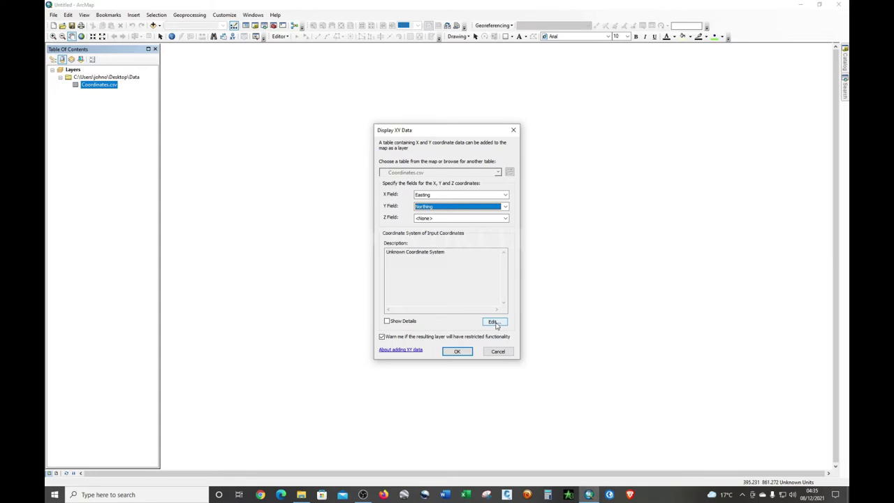
# Set the coordinate system of the input coordinates to the African projected UTM system Arc 1960 UTM Zone 37S.
pyautogui.click(493, 322)
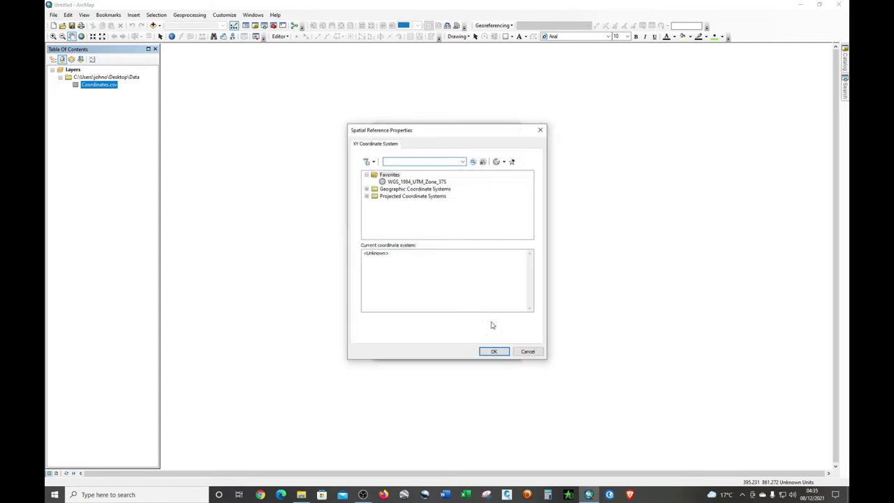
pyautogui.click(366, 197)
pyautogui.scroll(-1, 409, 223)
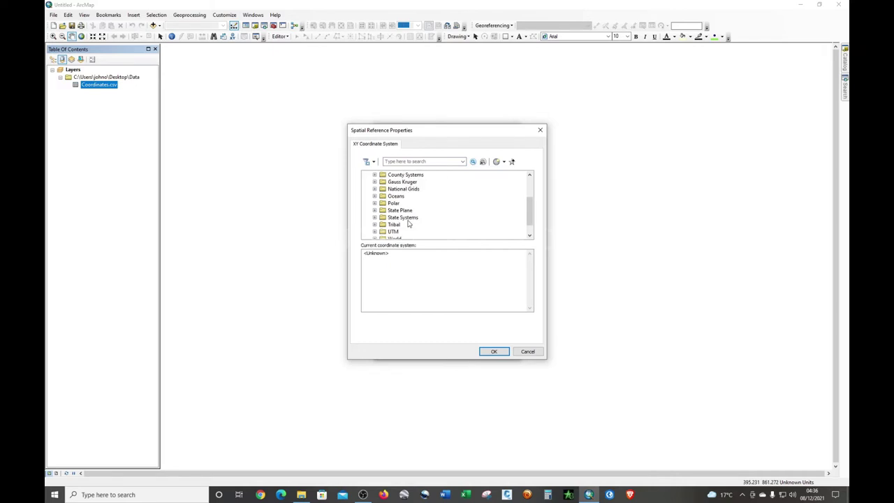
pyautogui.scroll(2, 410, 224)
pyautogui.scroll(-3, 409, 223)
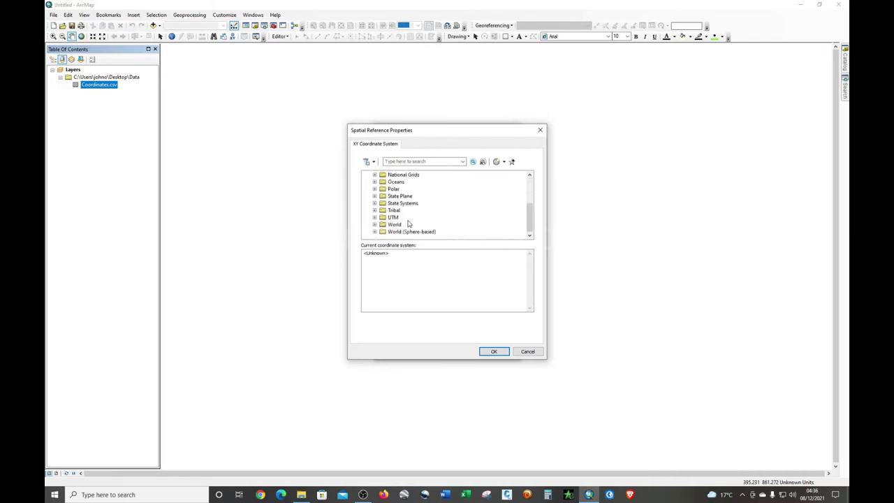
pyautogui.click(374, 218)
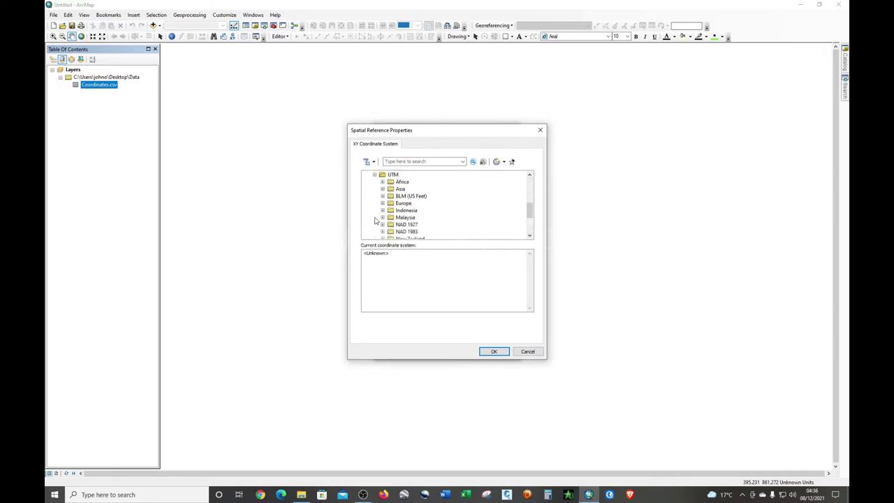
pyautogui.scroll(1, 420, 218)
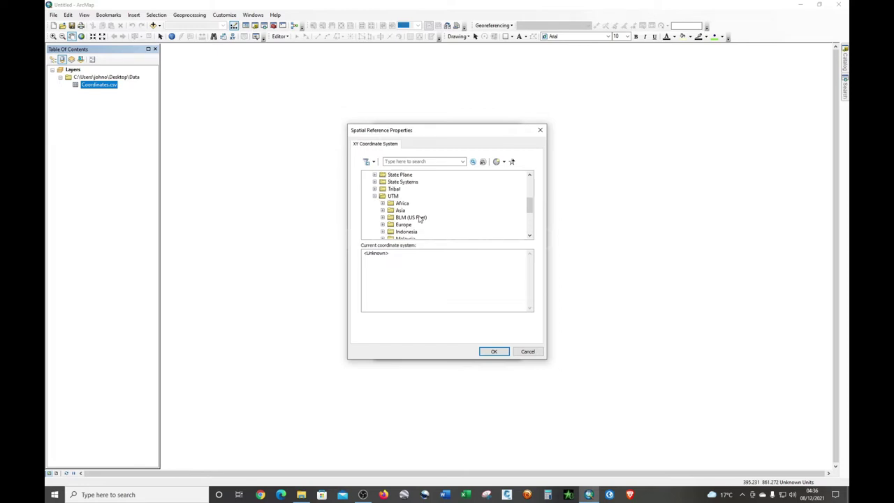
pyautogui.click(382, 204)
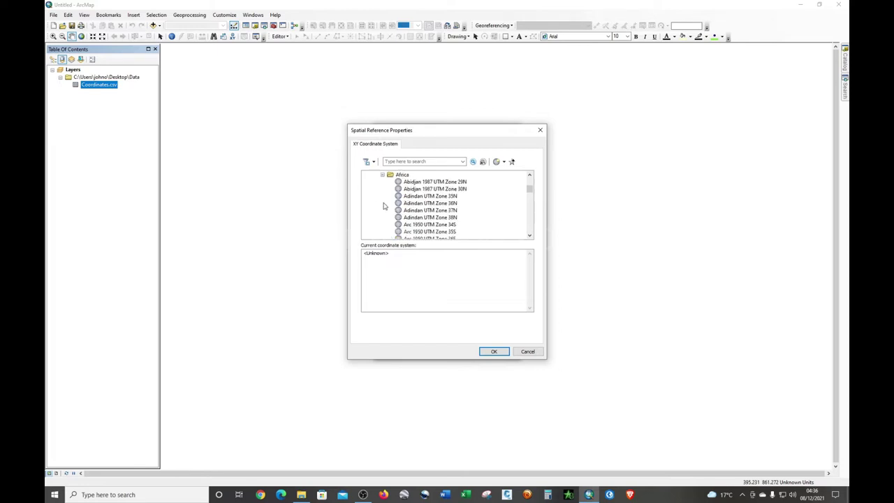
pyautogui.scroll(-4, 418, 203)
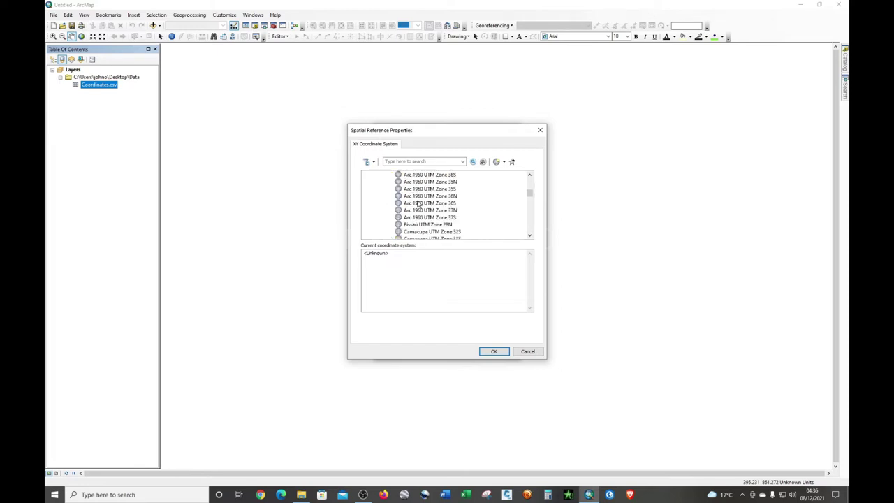
pyautogui.click(449, 219)
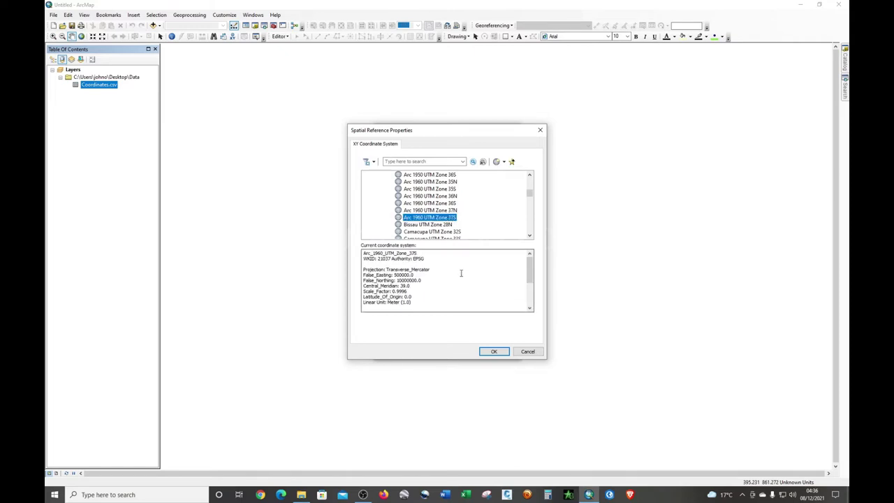
pyautogui.click(493, 351)
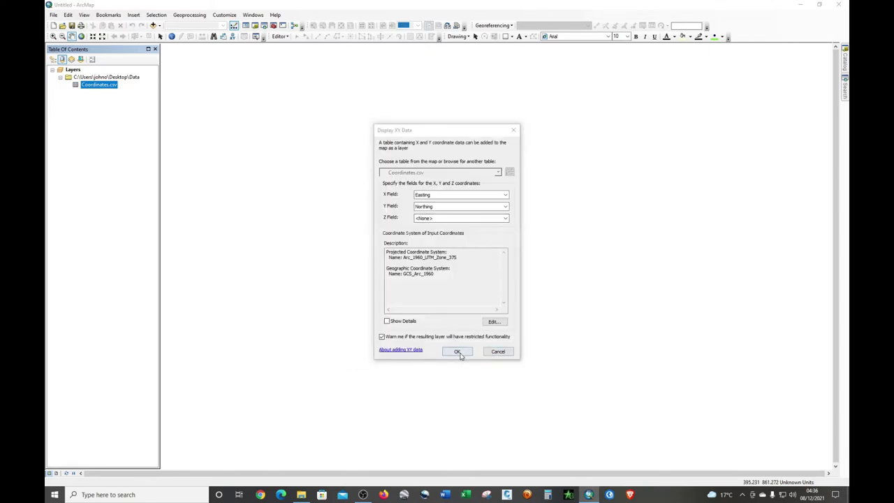
# Create the point events layer from the XY settings, accepting the Object-ID notice, and adjust the points' position in view.
pyautogui.click(458, 352)
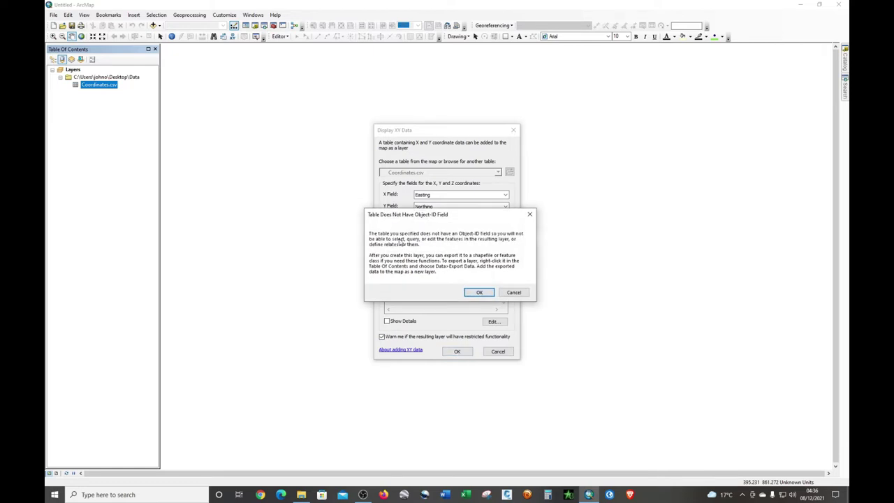
pyautogui.click(479, 292)
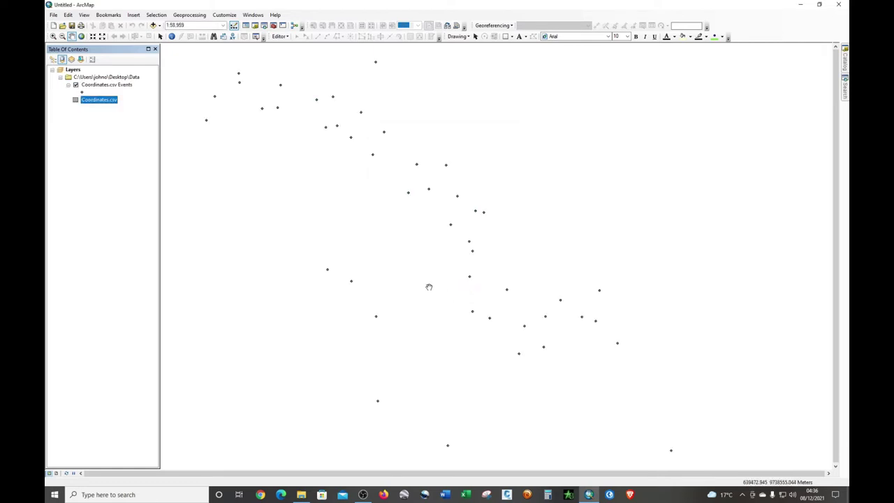
pyautogui.moveTo(421, 233); pyautogui.dragTo(434, 238)
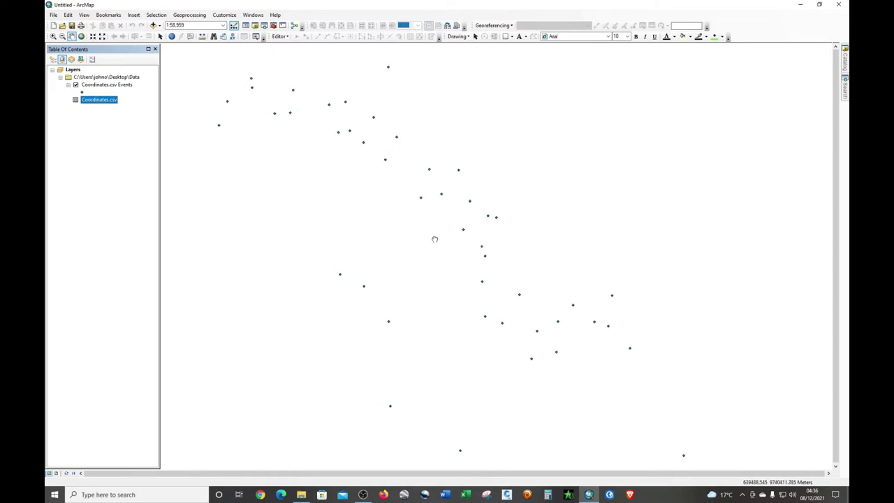
# Turn on feature labels for the Coordinates.csv Events layer.
pyautogui.click(100, 85)
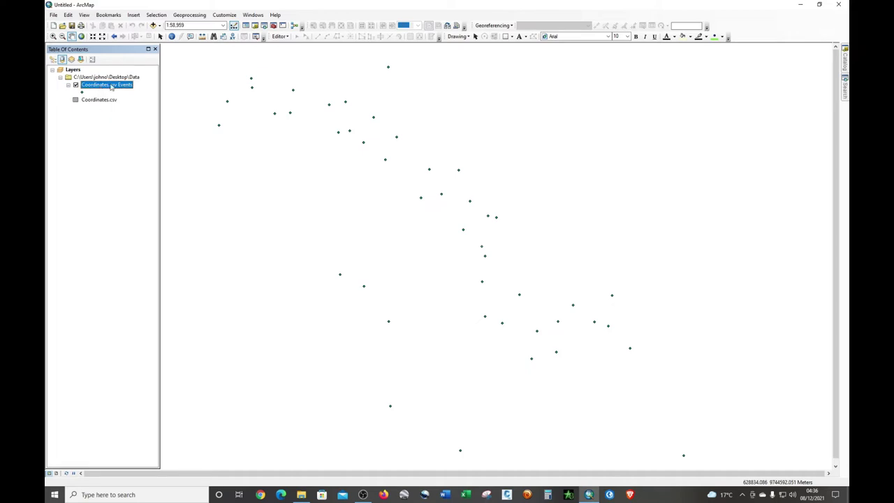
pyautogui.rightClick(107, 85)
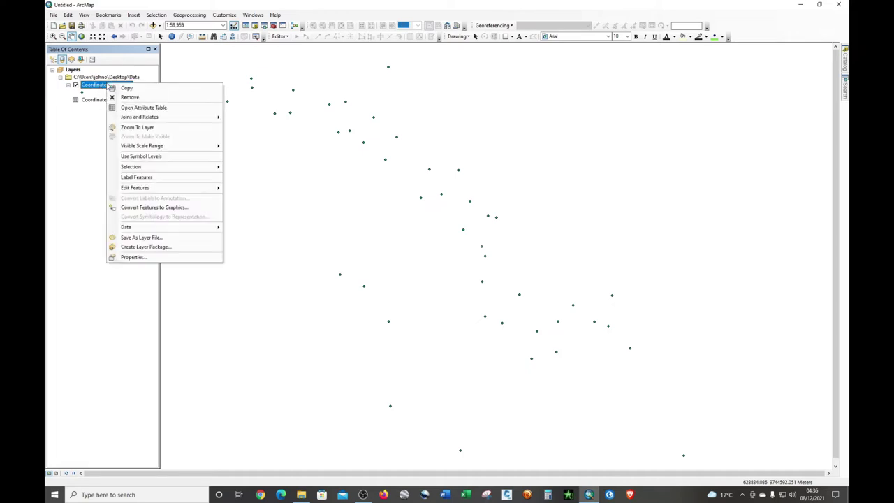
pyautogui.click(129, 178)
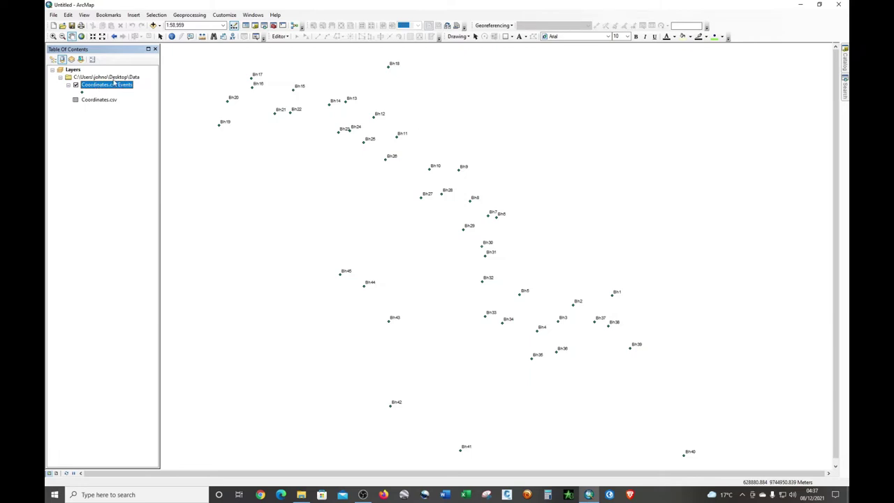
# Start exporting the Coordinates.csv Events layer's data and set the output location to the Points in UTM folder inside Desktop\Data.
pyautogui.click(114, 85)
pyautogui.press('Return')
pyautogui.click(105, 85)
pyautogui.rightClick(102, 85)
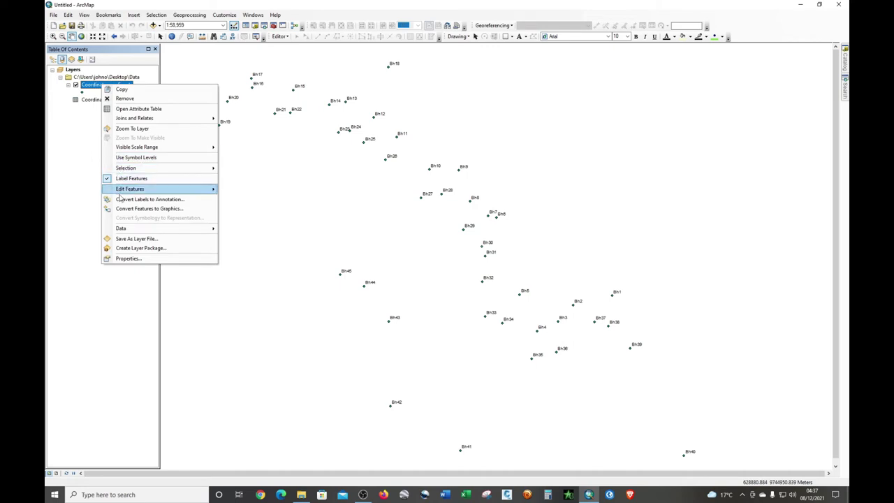
pyautogui.moveTo(130, 230)
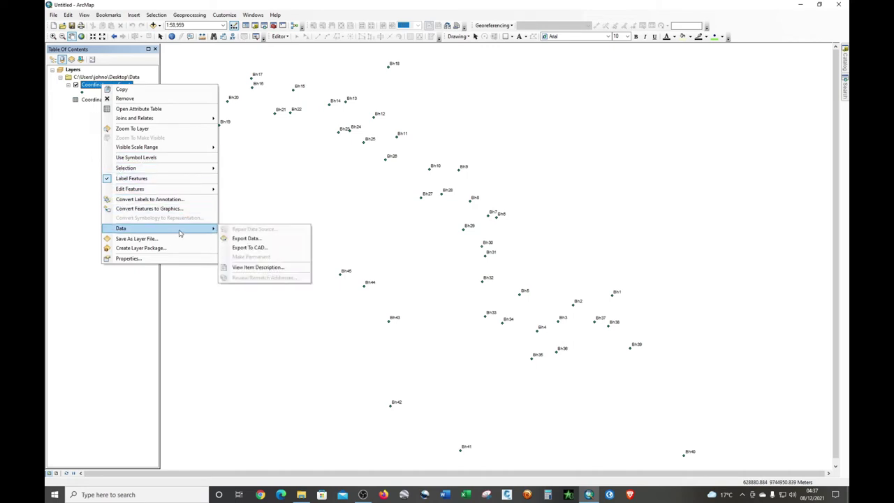
pyautogui.click(234, 239)
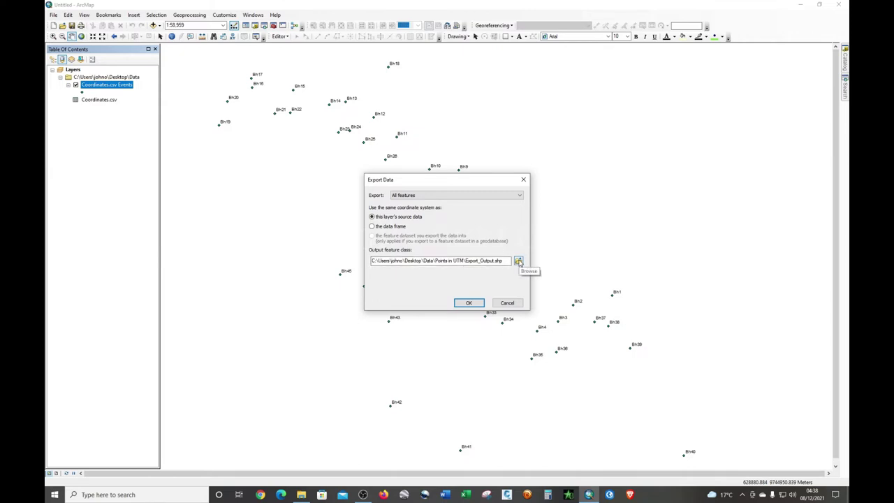
pyautogui.click(518, 261)
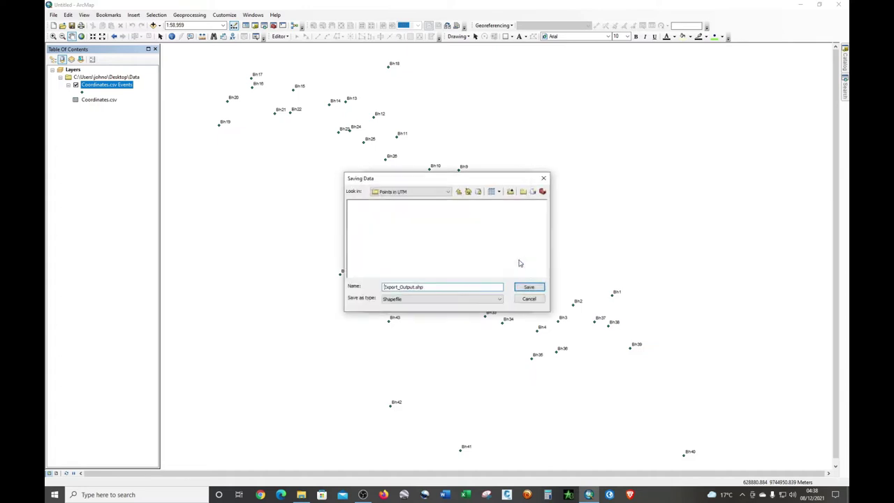
pyautogui.click(449, 192)
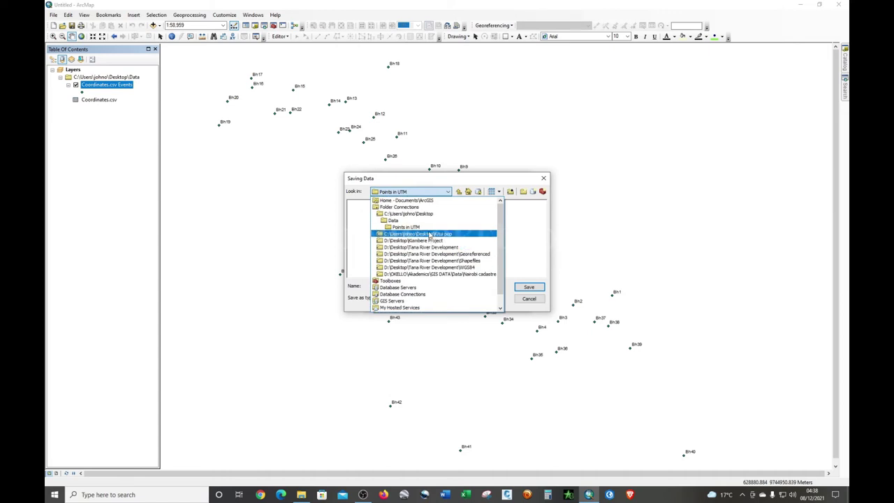
pyautogui.click(419, 214)
pyautogui.click(359, 211)
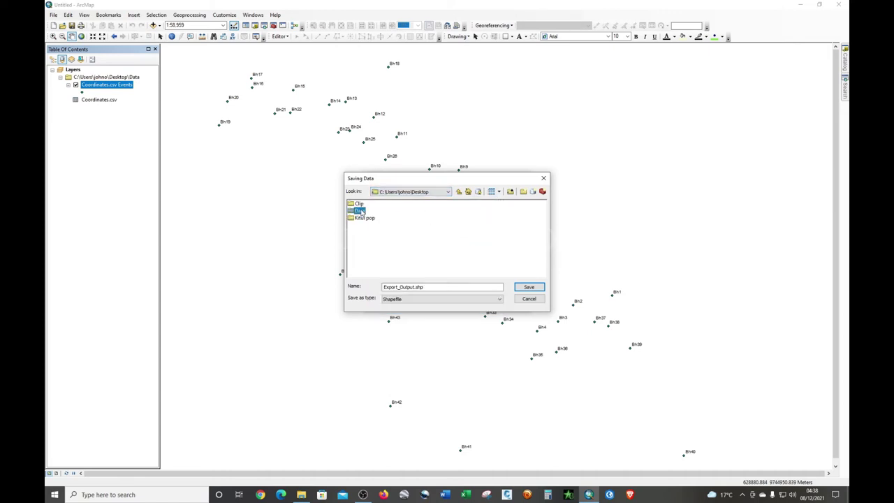
pyautogui.doubleClick(359, 211)
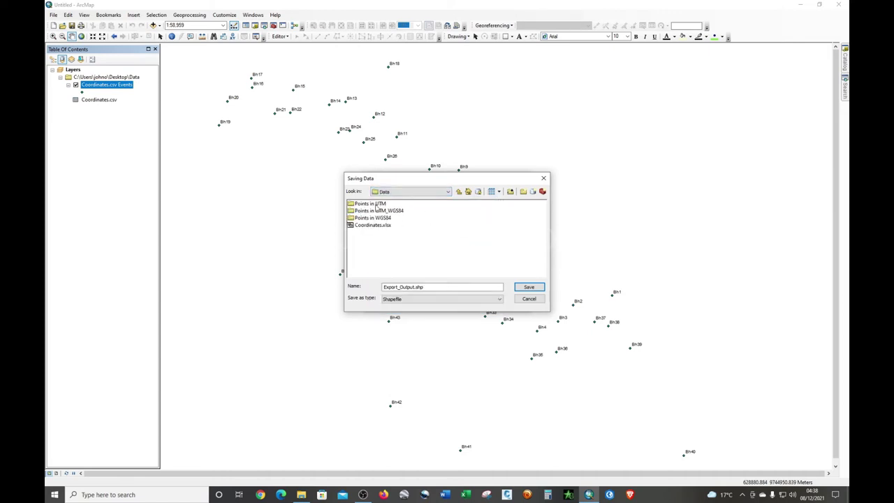
pyautogui.doubleClick(377, 204)
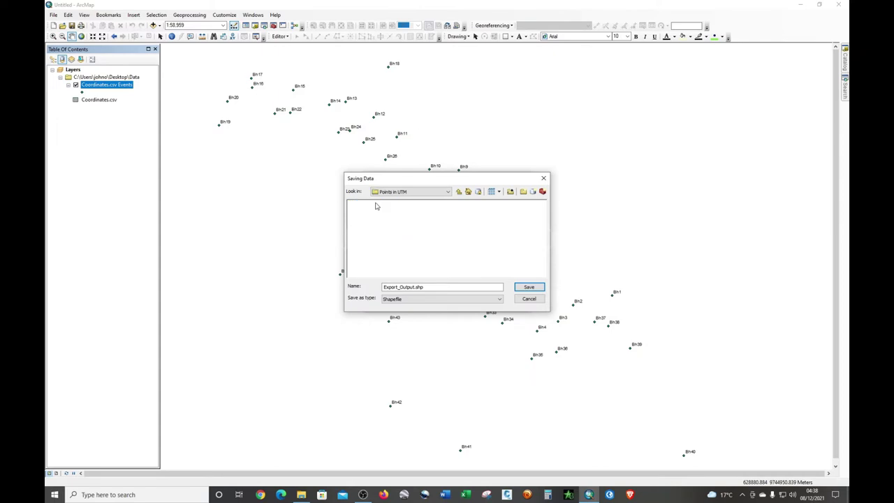
# Name the export output Points_UTM and set its file type to Shapefile.
pyautogui.doubleClick(442, 287)
pyautogui.click(437, 287)
pyautogui.doubleClick(434, 285)
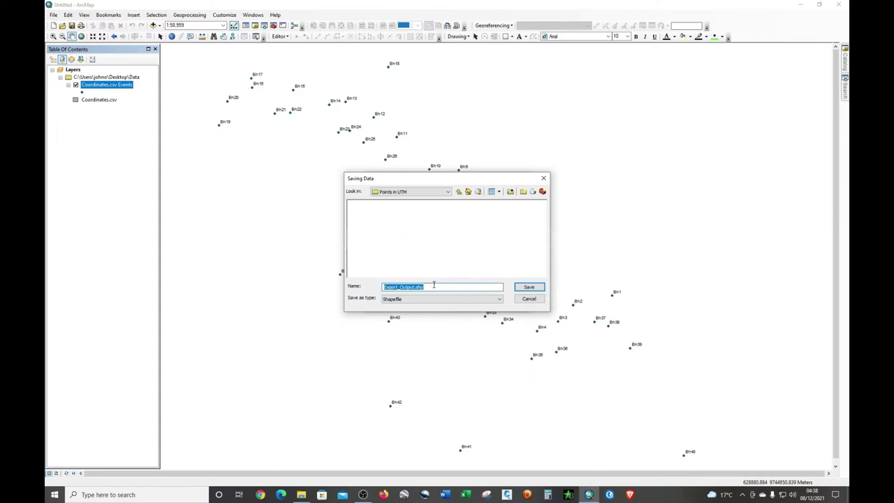
pyautogui.write('Poin')
pyautogui.write('ts_UTM')
pyautogui.click(420, 299)
pyautogui.click(420, 298)
pyautogui.click(419, 299)
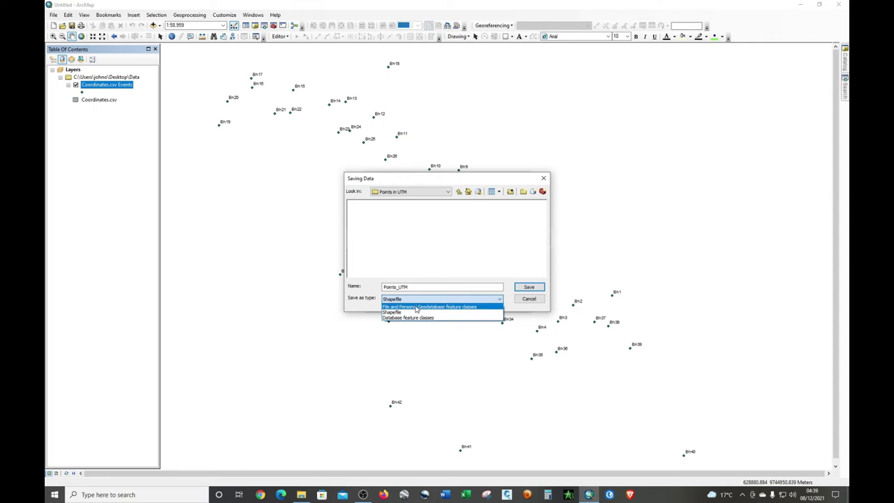
pyautogui.click(417, 308)
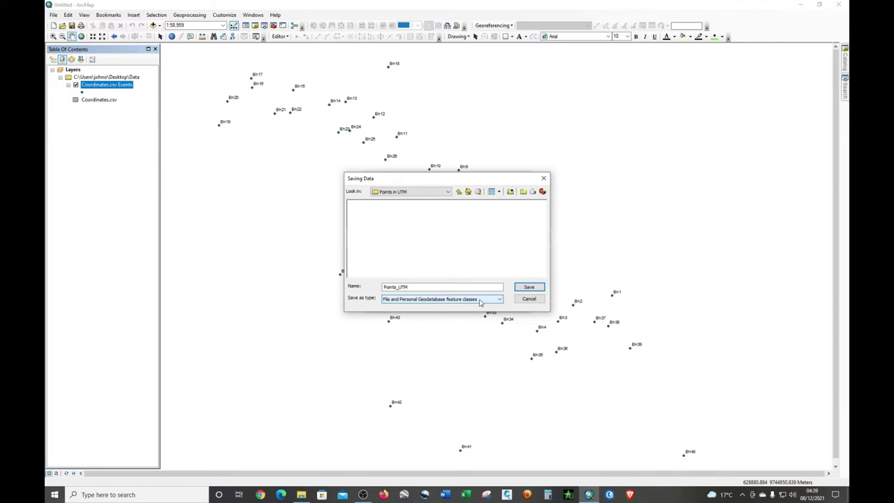
pyautogui.click(480, 302)
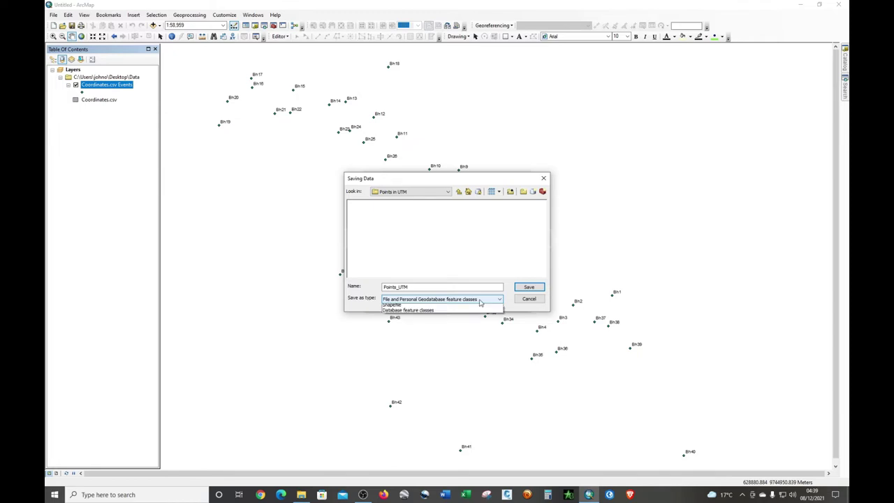
pyautogui.click(431, 316)
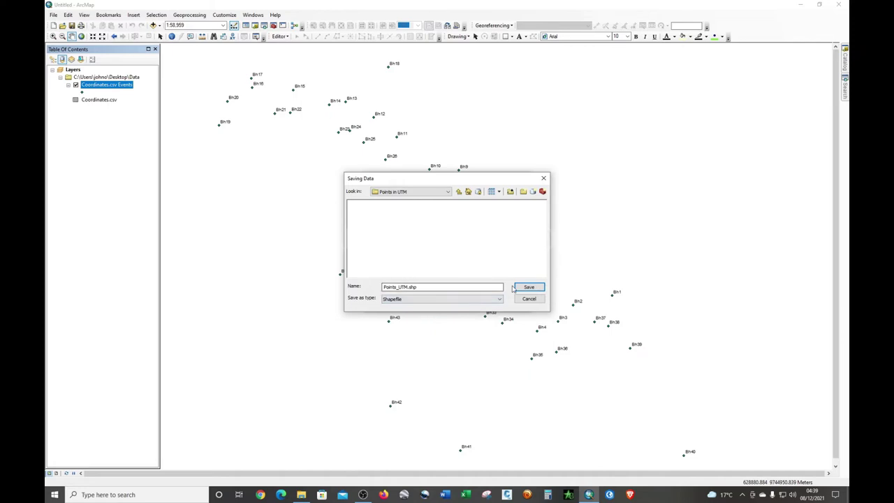
# Save the output settings, export all features in the layer's source coordinate system, and add the exported shapefile to the map.
pyautogui.click(529, 287)
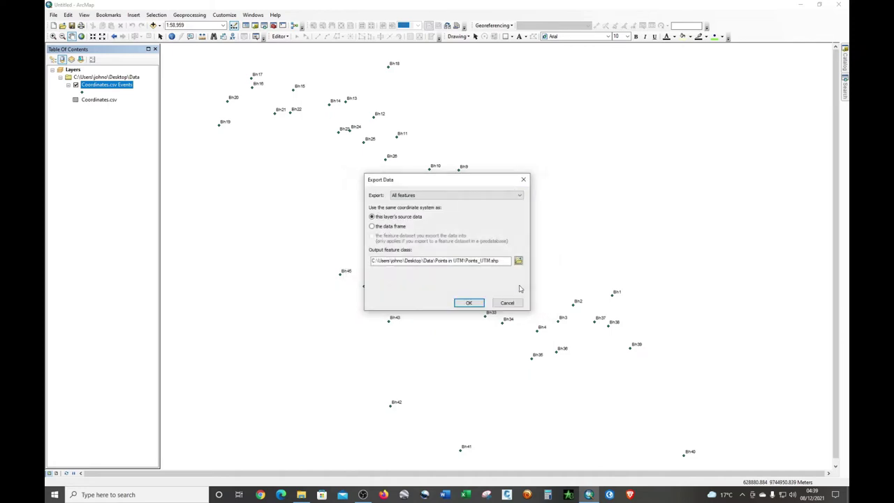
pyautogui.click(467, 303)
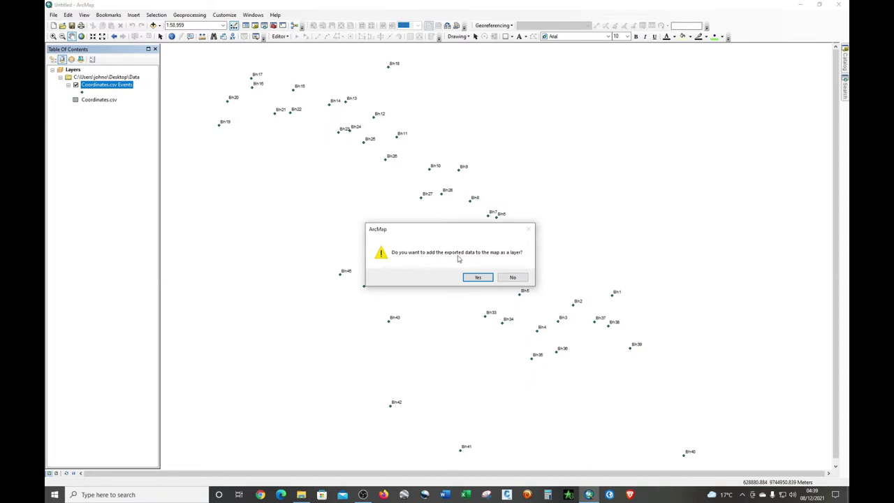
pyautogui.click(470, 277)
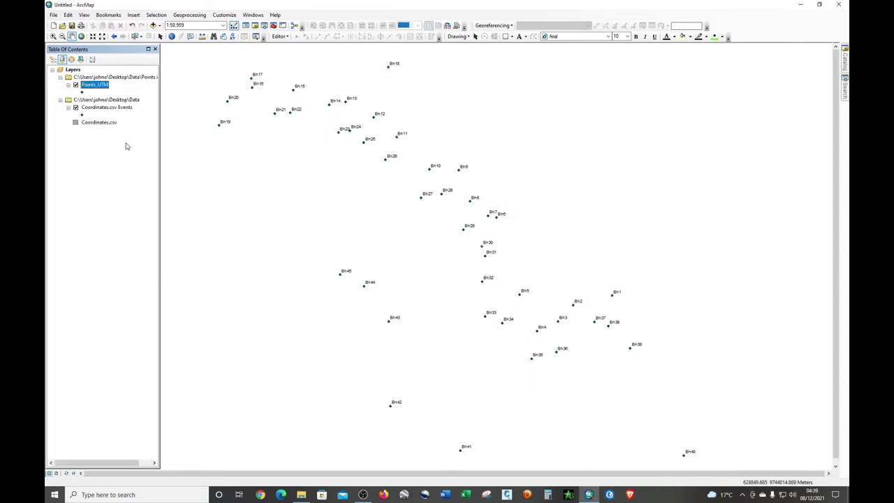
# Remove the Desktop\Data source group holding Coordinates.csv Events and the Coordinates.csv table from the map.
pyautogui.click(114, 101)
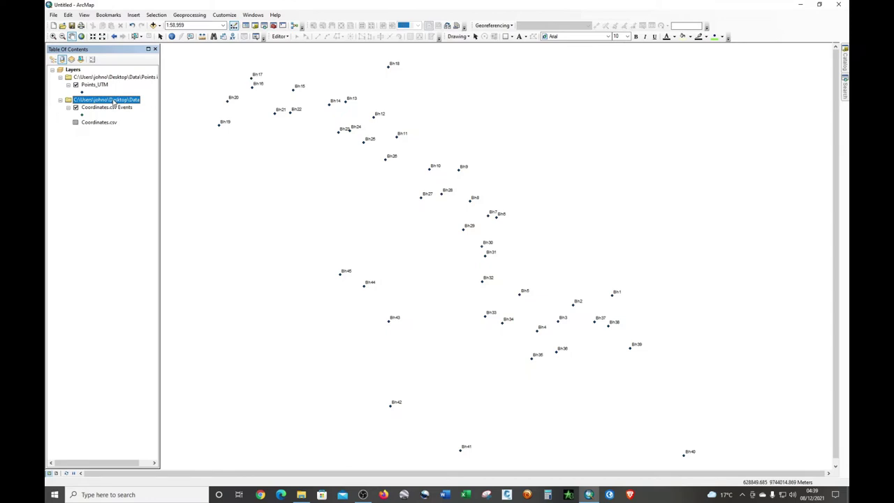
pyautogui.rightClick(113, 101)
pyautogui.click(97, 145)
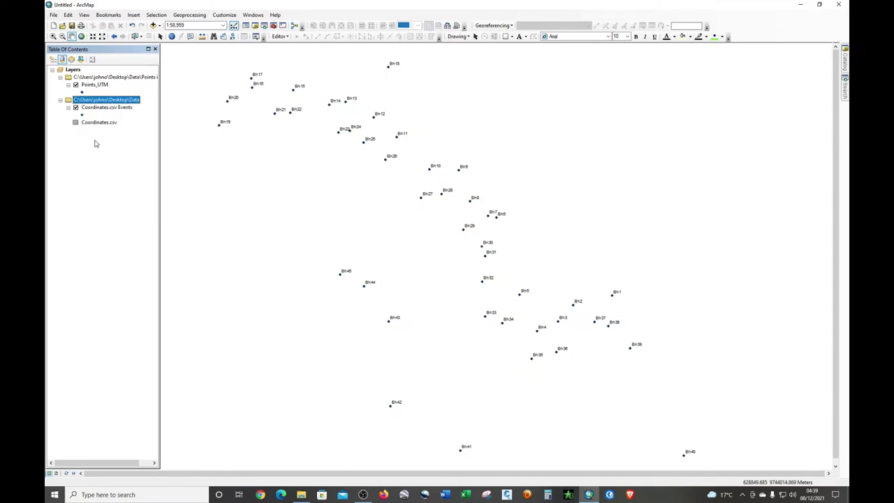
pyautogui.rightClick(93, 101)
pyautogui.click(112, 106)
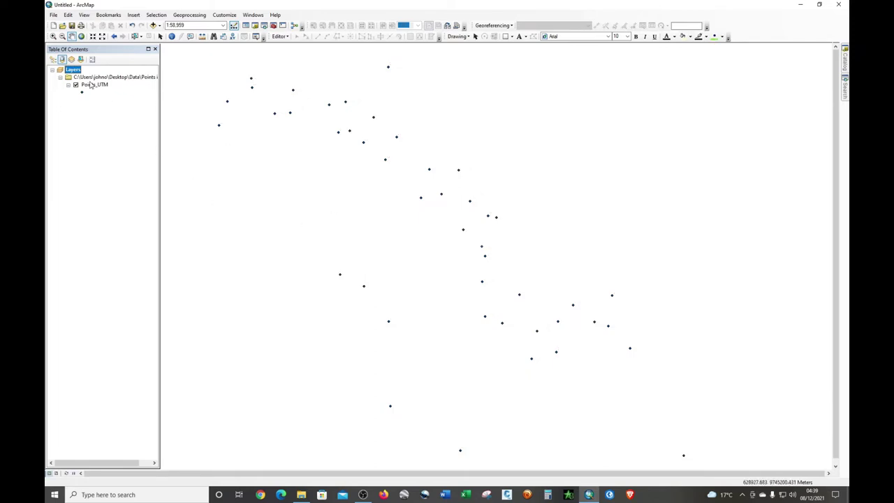
# Turn on feature labels for the Points_UTM layer.
pyautogui.click(91, 85)
pyautogui.rightClick(90, 85)
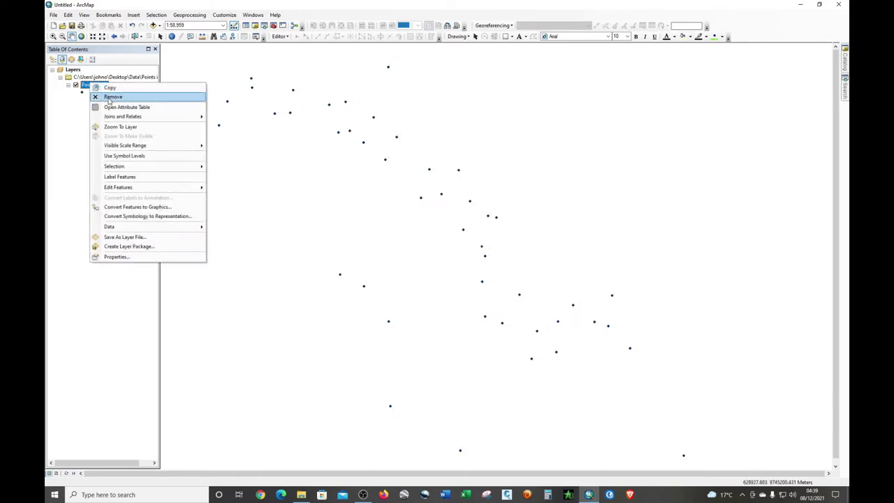
pyautogui.click(122, 179)
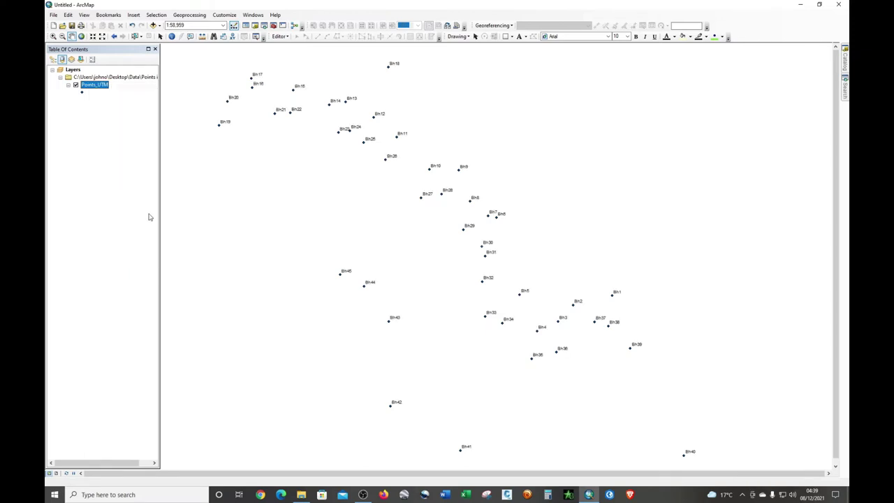
pyautogui.moveTo(391, 249); pyautogui.dragTo(409, 255)
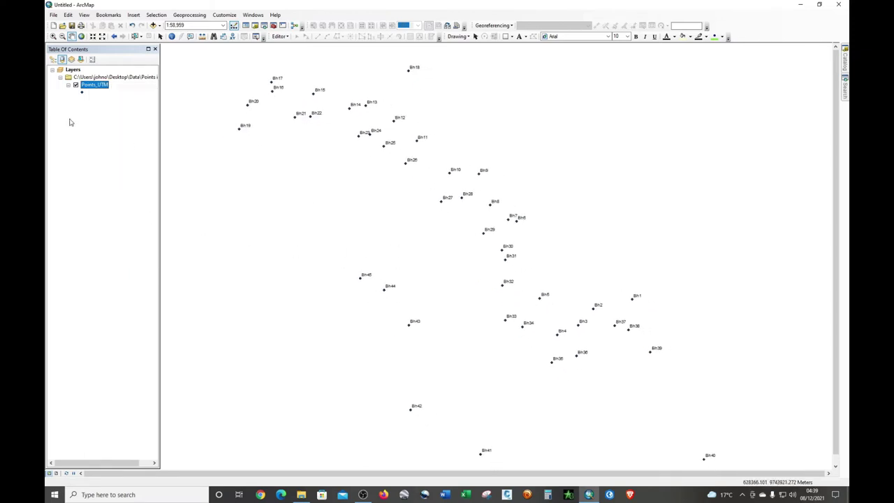
# Examine the projected and geographic coordinate system details in the Points_UTM layer's source properties.
pyautogui.rightClick(94, 87)
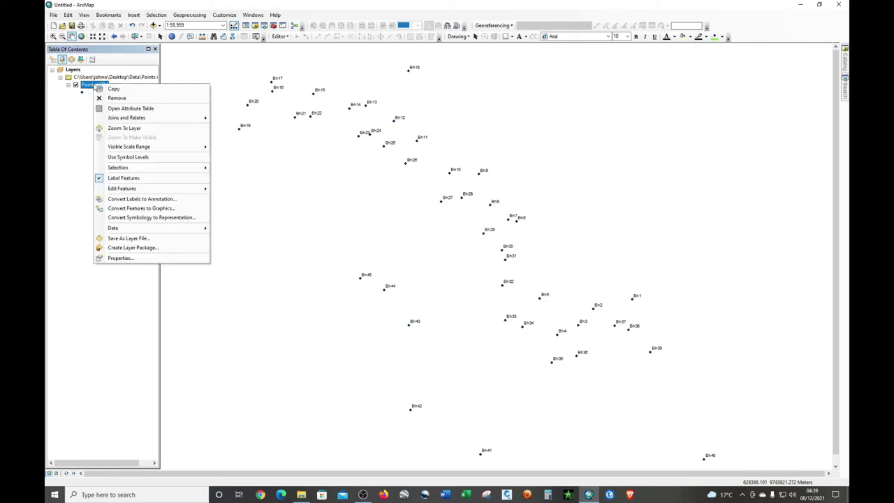
pyautogui.click(131, 259)
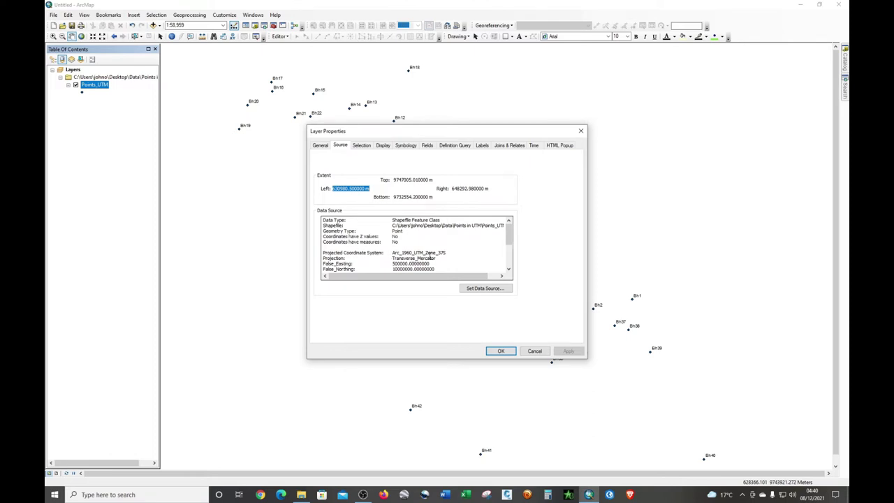
pyautogui.scroll(-3, 450, 257)
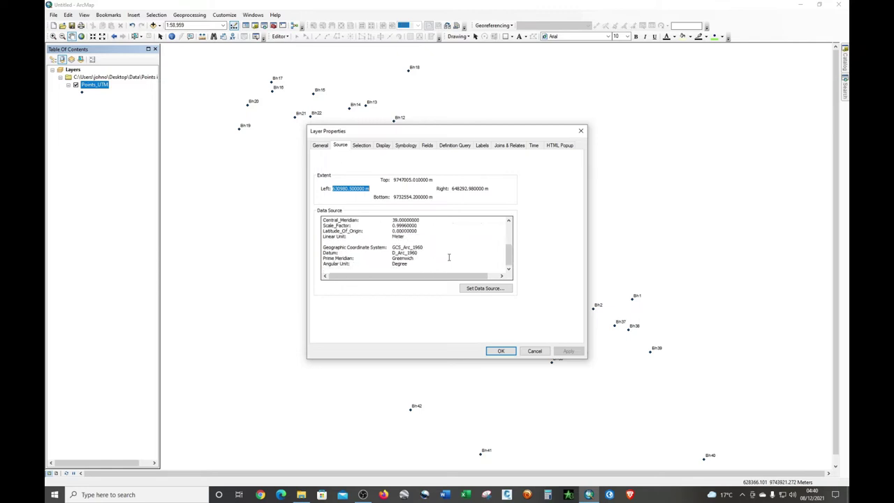
pyautogui.click(533, 352)
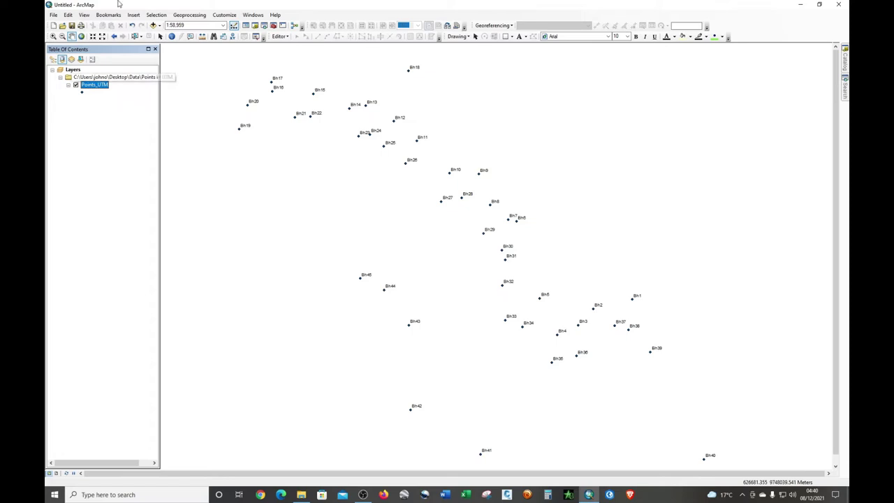
# Open the Project tool from the Projections and Transformations toolset in Data Management Tools and set Points_UTM as the input dataset.
pyautogui.click(273, 26)
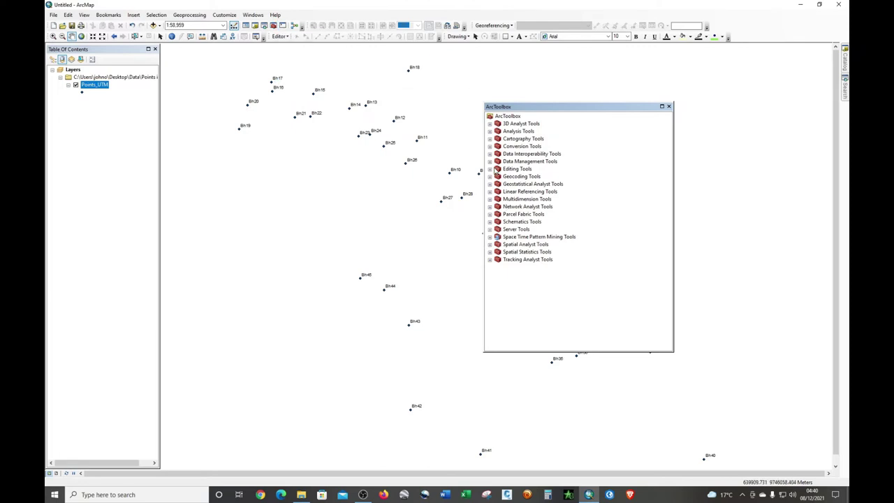
pyautogui.click(491, 162)
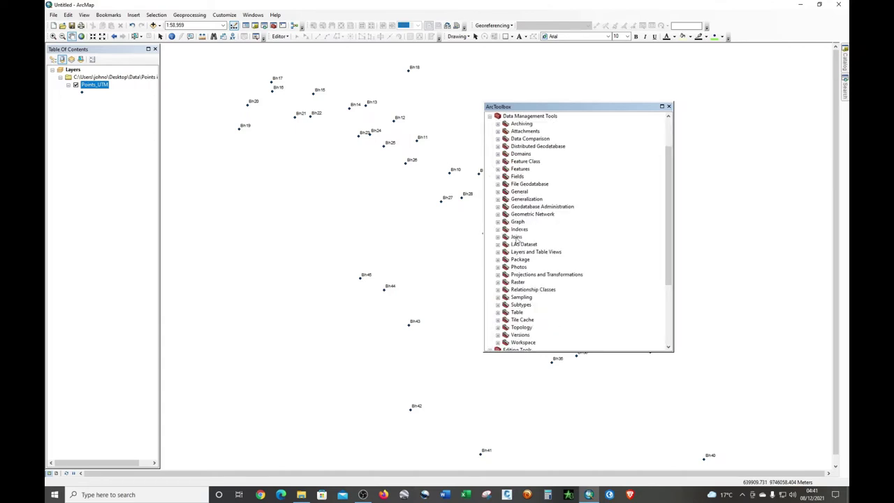
pyautogui.click(498, 275)
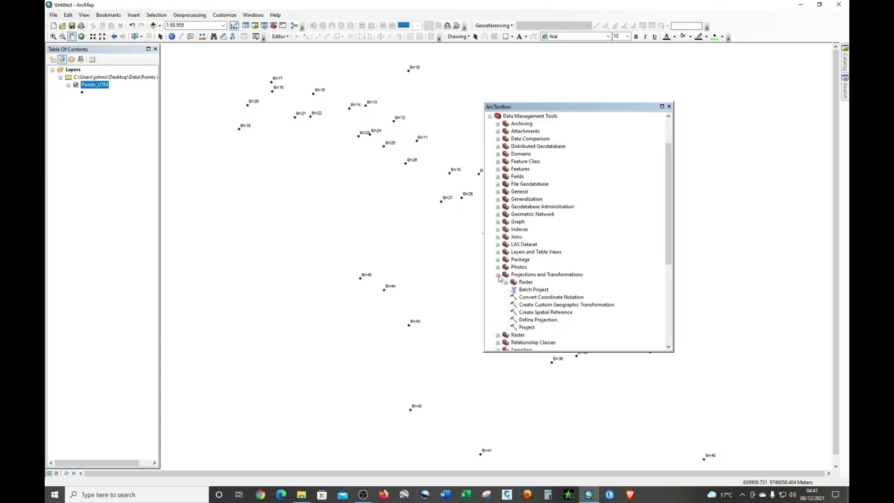
pyautogui.doubleClick(528, 328)
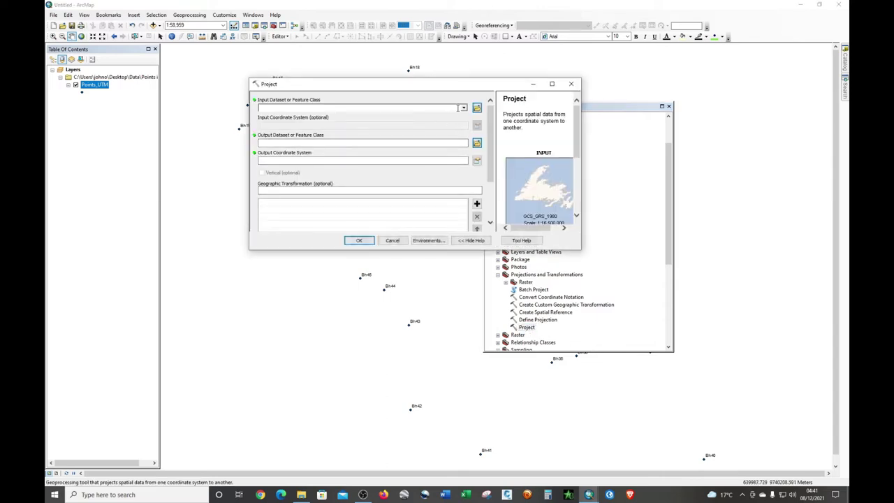
pyautogui.click(463, 108)
pyautogui.click(463, 108)
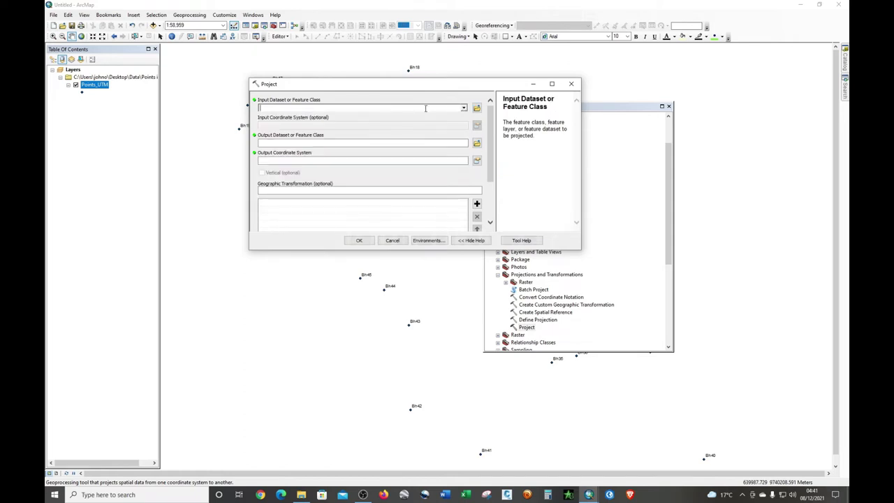
pyautogui.click(100, 85)
pyautogui.moveTo(100, 85); pyautogui.dragTo(262, 106)
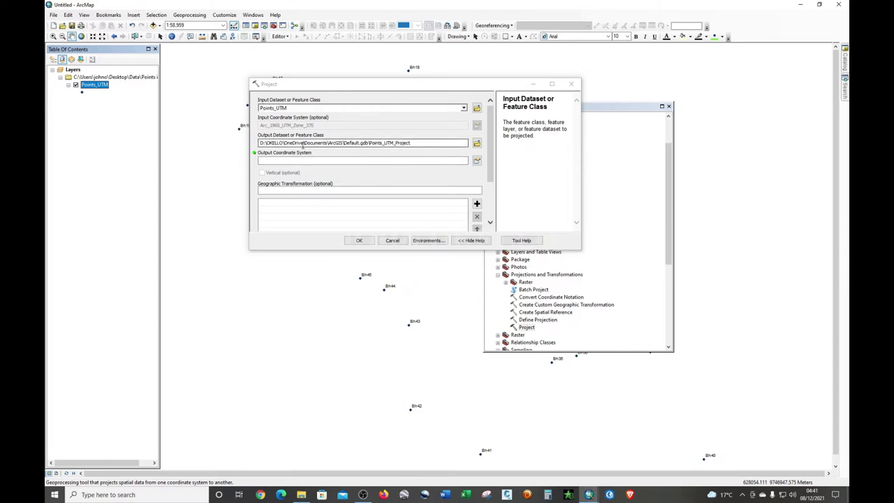
# Set the output dataset to Points_WGS84 in the Points in WGS84 folder under Desktop\Data.
pyautogui.click(478, 143)
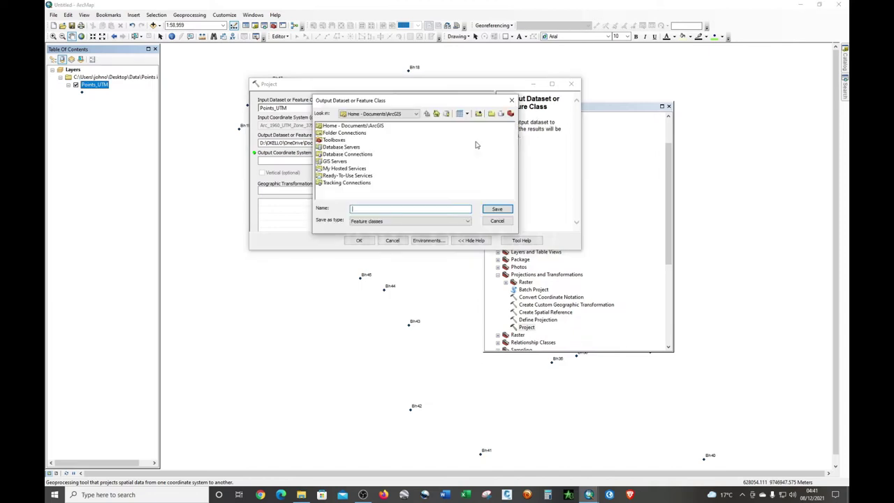
pyautogui.click(416, 114)
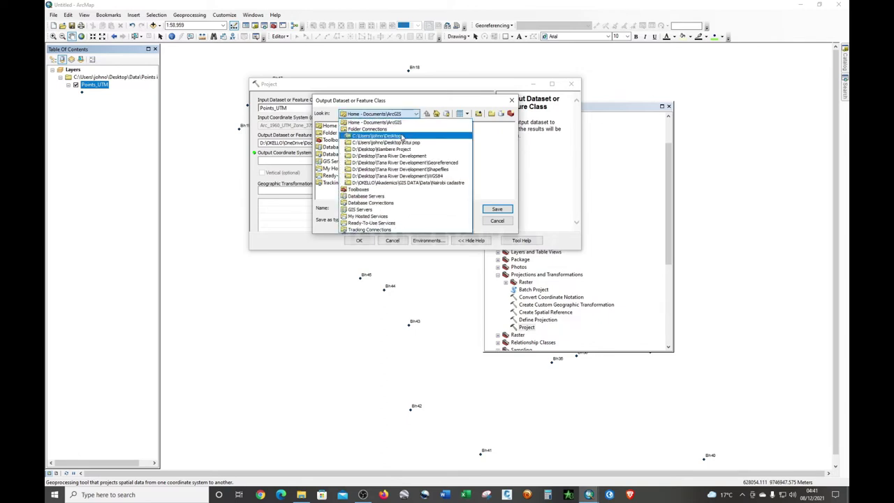
pyautogui.click(376, 136)
pyautogui.doubleClick(327, 133)
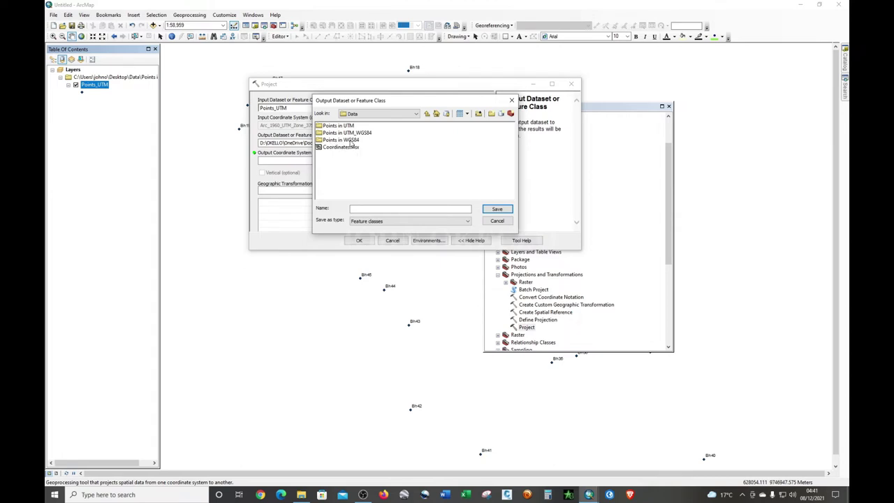
pyautogui.doubleClick(349, 141)
pyautogui.click(371, 208)
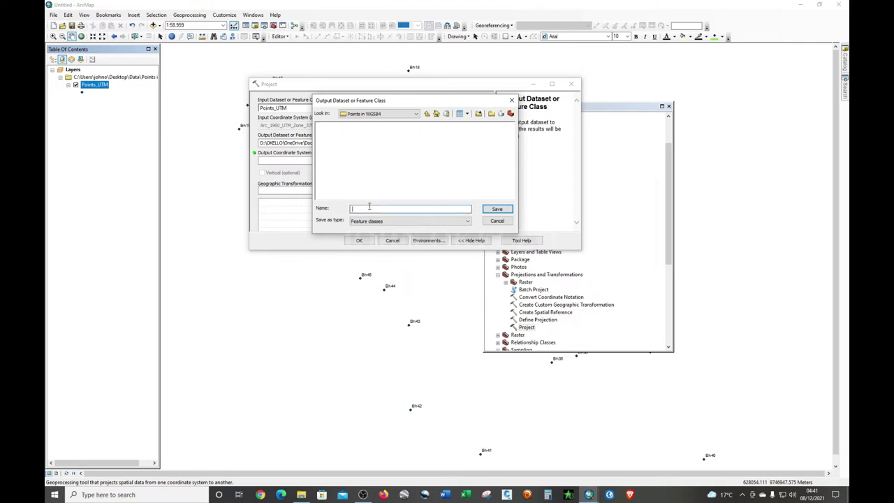
pyautogui.write('Points_WGS84')
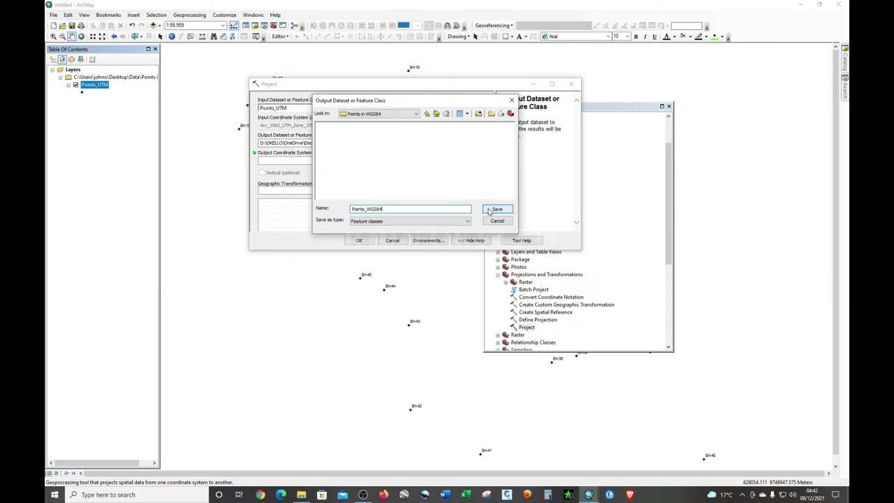
pyautogui.click(496, 209)
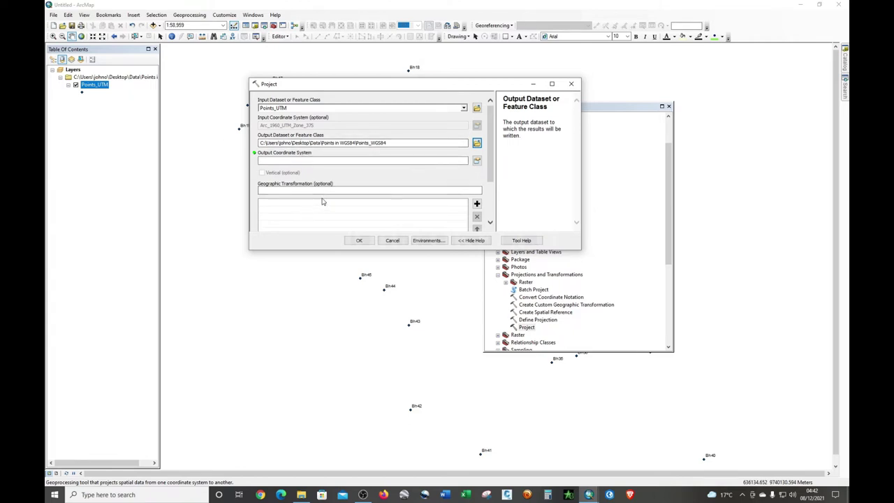
# Set the output coordinate system to the World geographic system WGS 1984, run the projection, and close ArcToolbox.
pyautogui.click(477, 161)
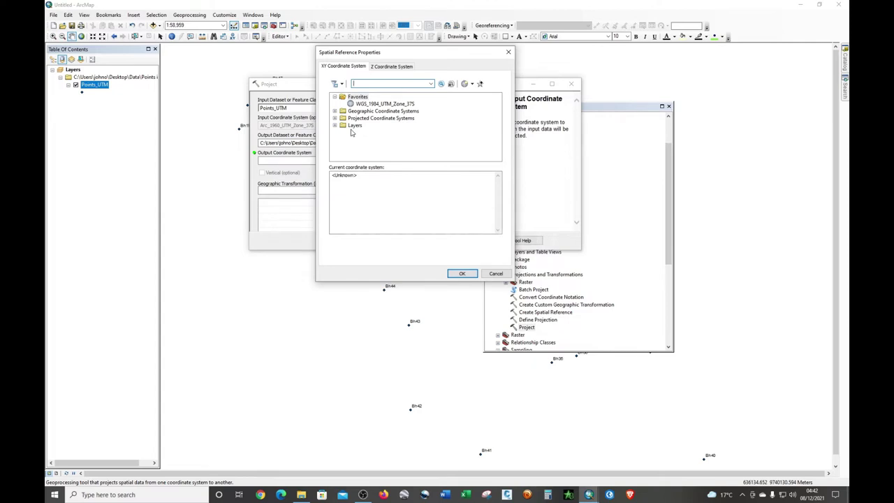
pyautogui.click(334, 111)
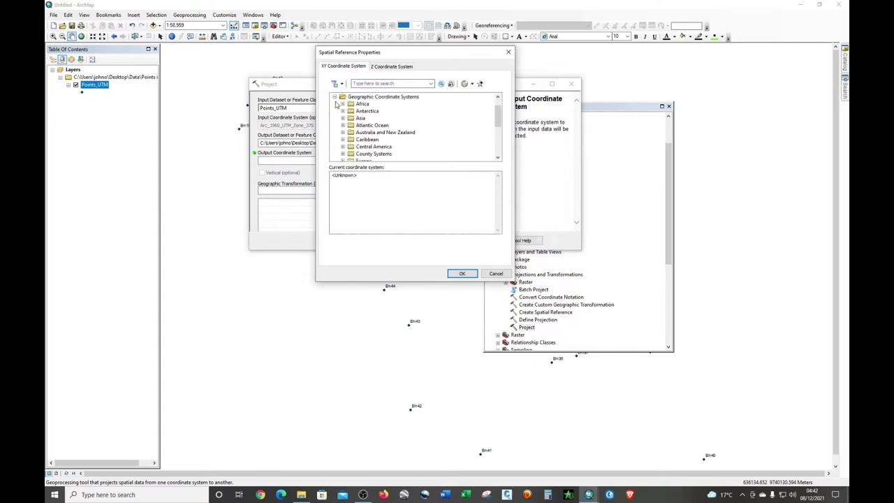
pyautogui.click(334, 97)
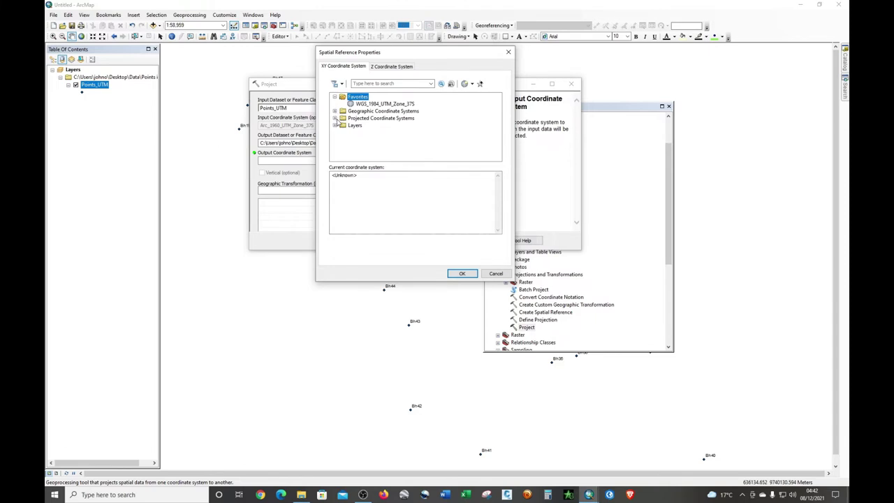
pyautogui.click(335, 111)
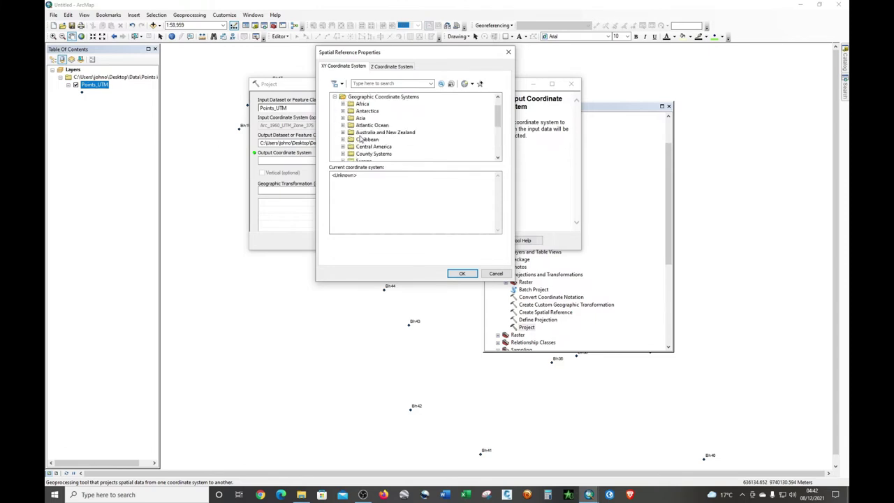
pyautogui.scroll(-2, 361, 139)
pyautogui.scroll(2, 361, 139)
pyautogui.scroll(-1, 358, 106)
pyautogui.scroll(1, 357, 106)
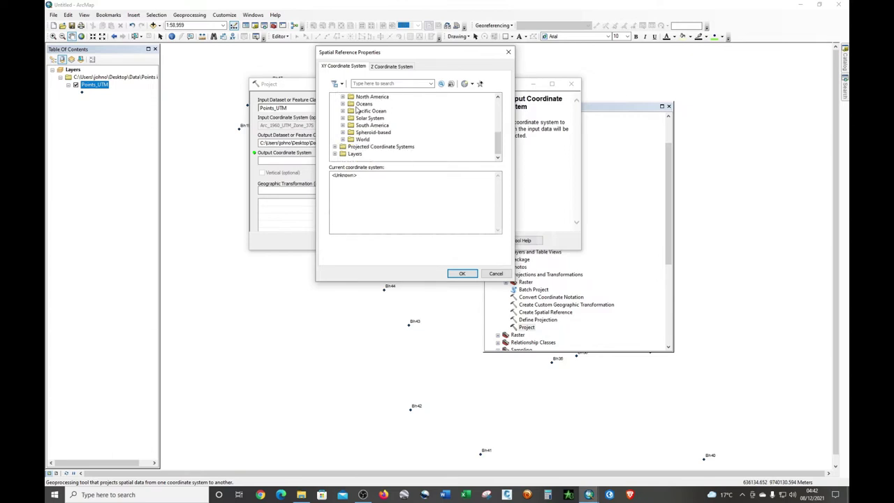
pyautogui.scroll(1, 347, 134)
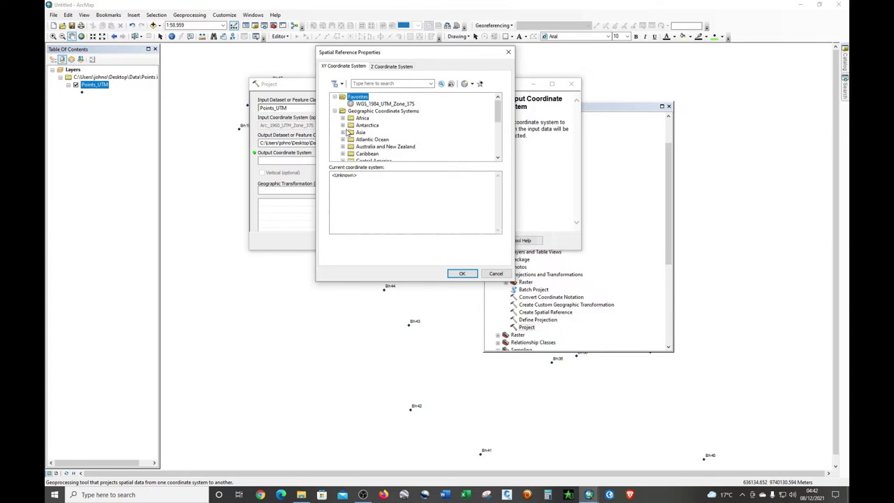
pyautogui.scroll(-4, 349, 124)
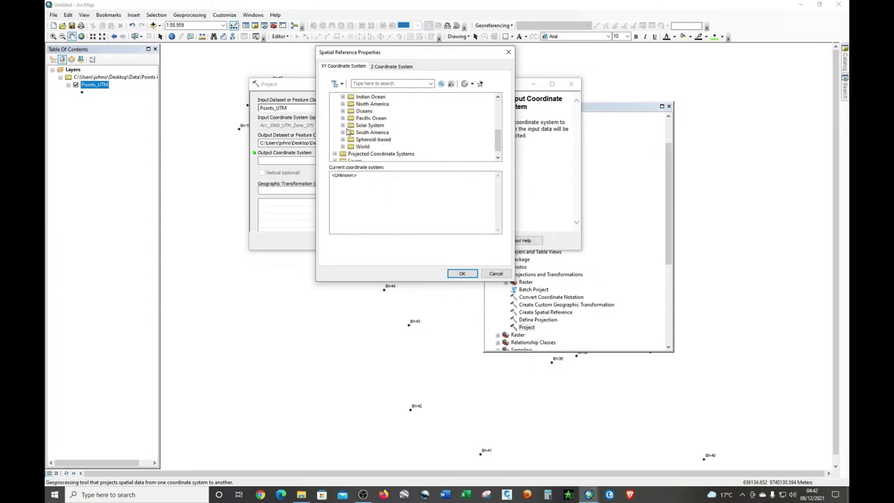
pyautogui.click(342, 147)
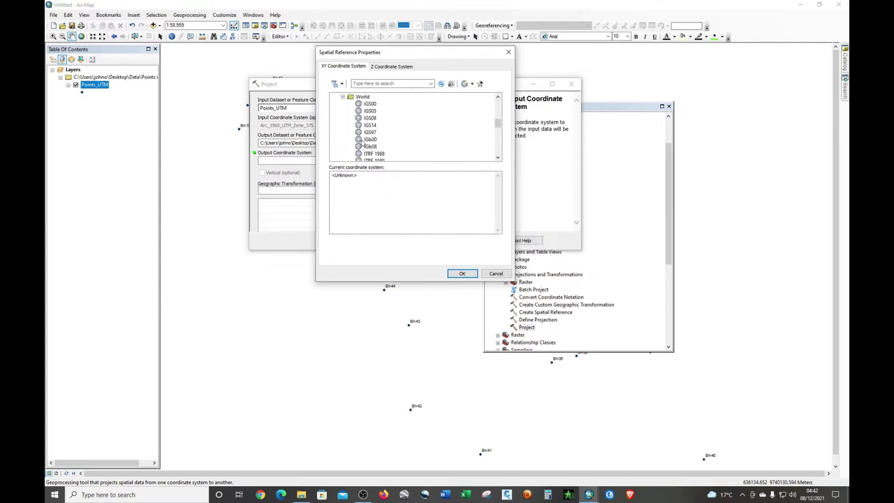
pyautogui.scroll(-5, 366, 142)
pyautogui.scroll(-2, 369, 142)
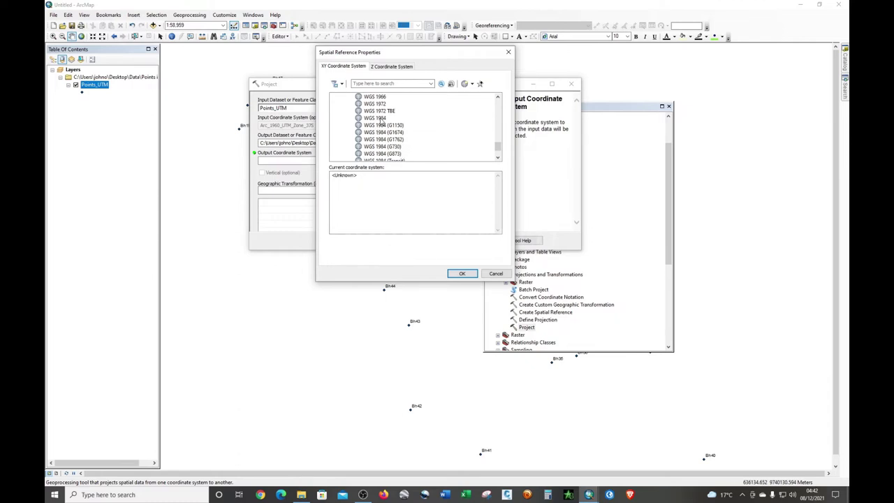
pyautogui.click(381, 118)
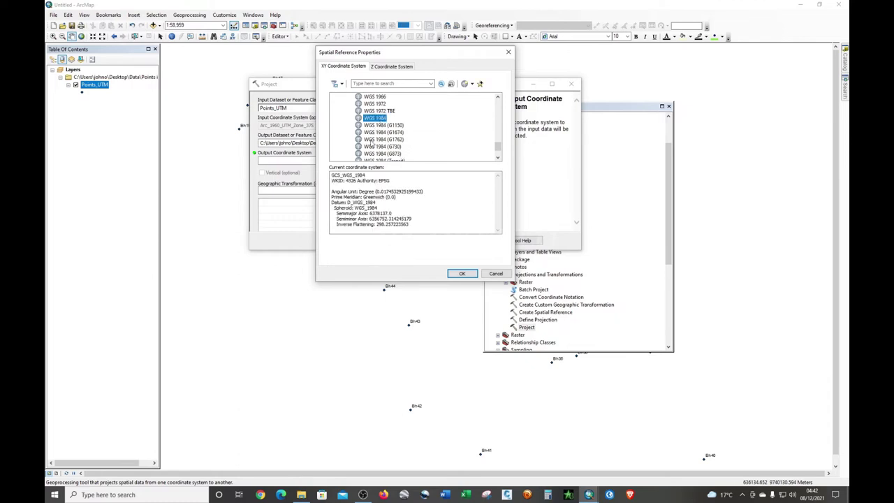
pyautogui.click(458, 274)
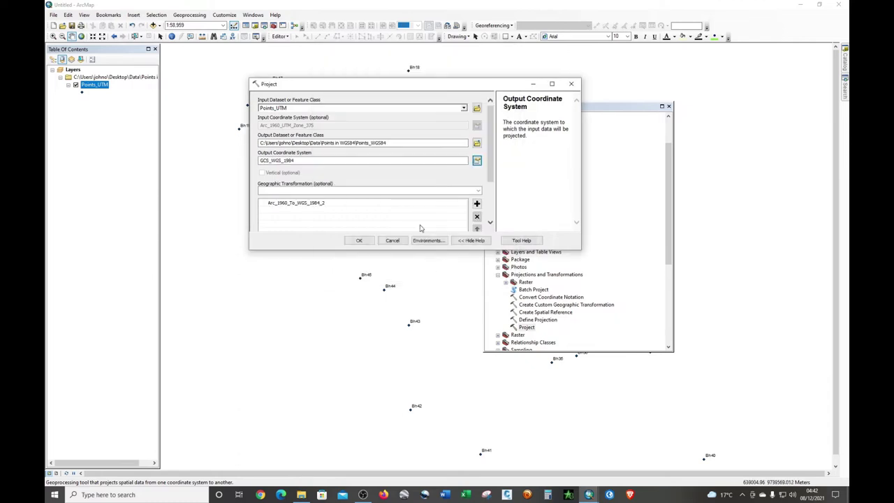
pyautogui.click(361, 239)
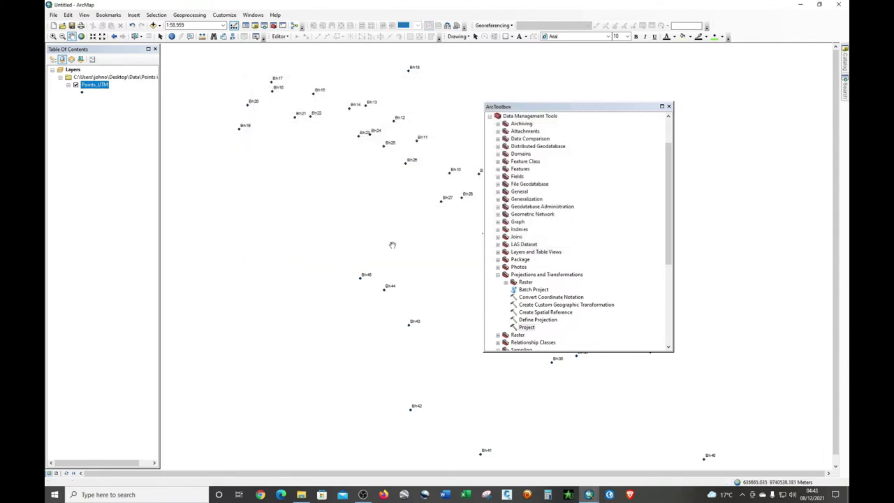
pyautogui.click(668, 107)
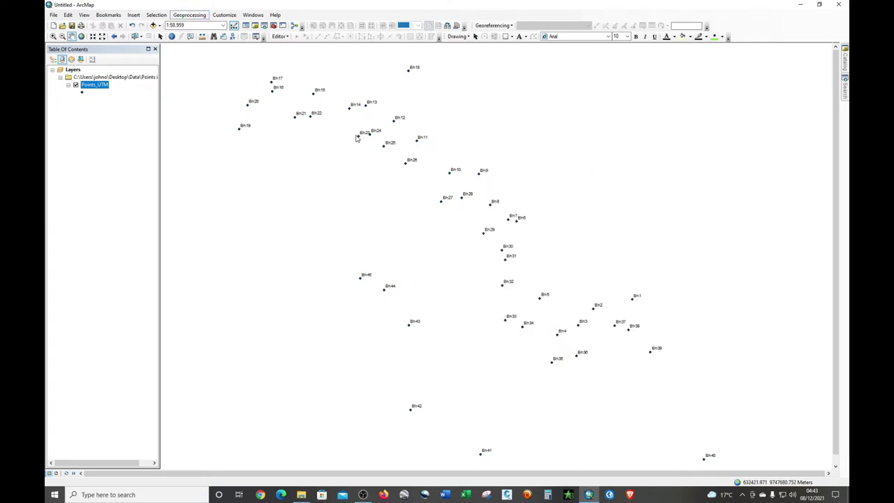
# Check the Project run in the current session's geoprocessing results.
pyautogui.click(190, 14)
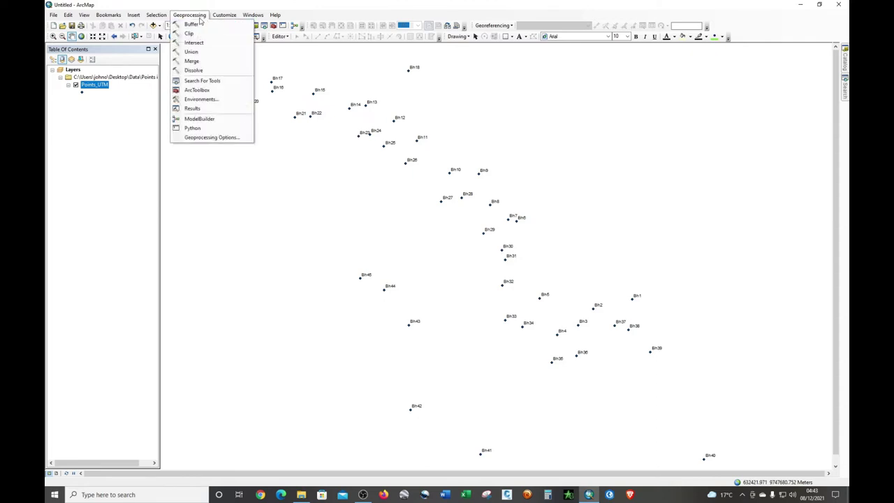
pyautogui.click(192, 108)
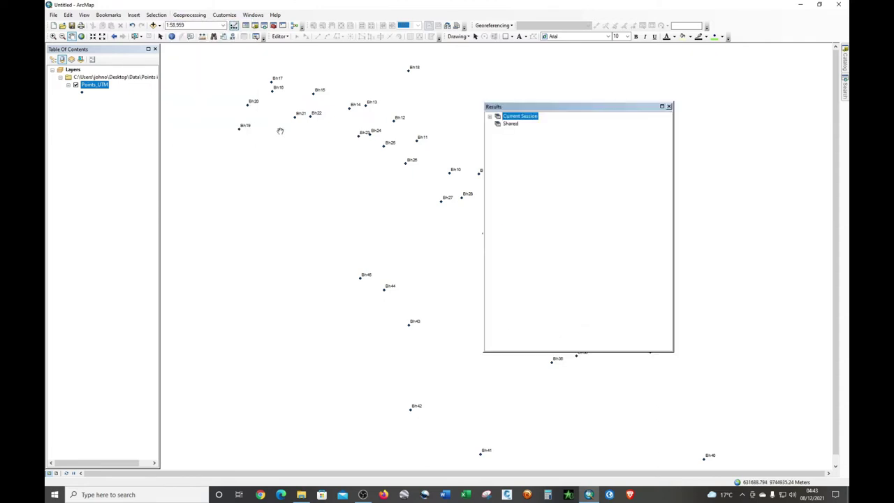
pyautogui.click(490, 117)
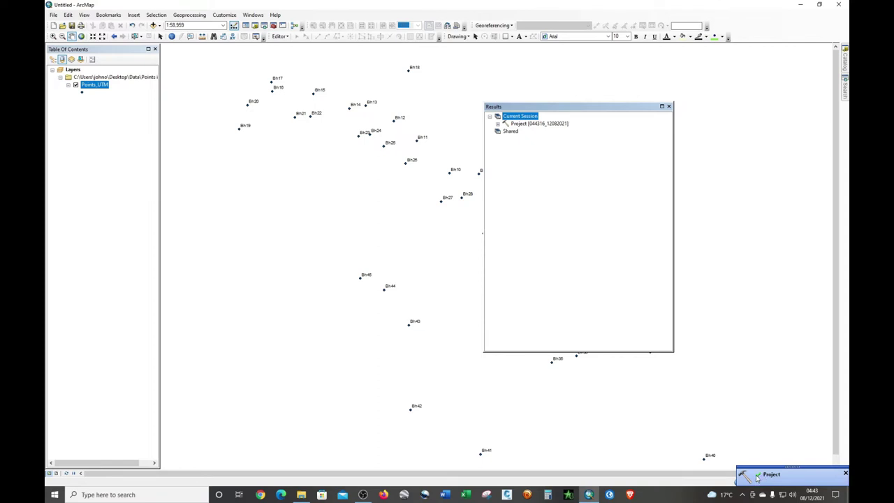
pyautogui.click(669, 107)
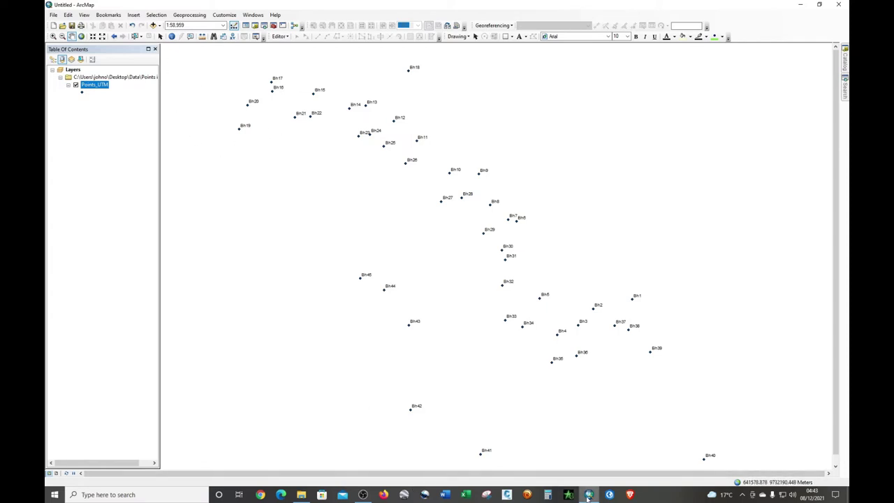
pyautogui.moveTo(588, 497)
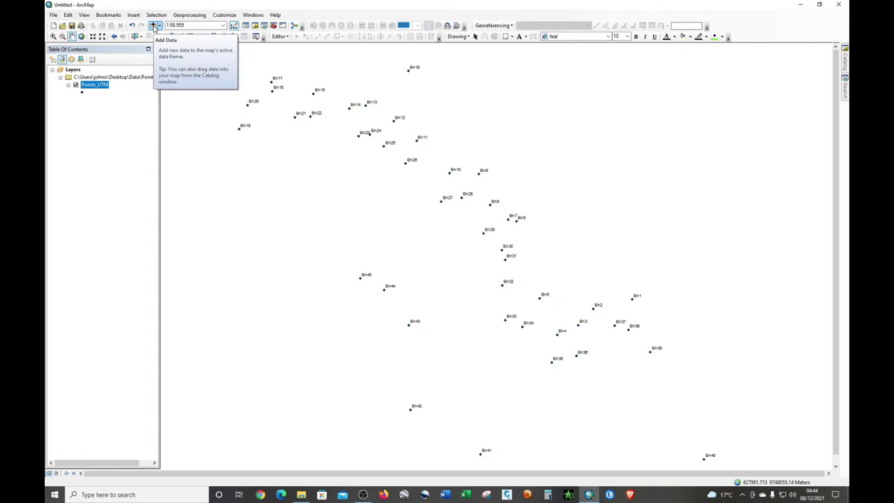
pyautogui.click(154, 26)
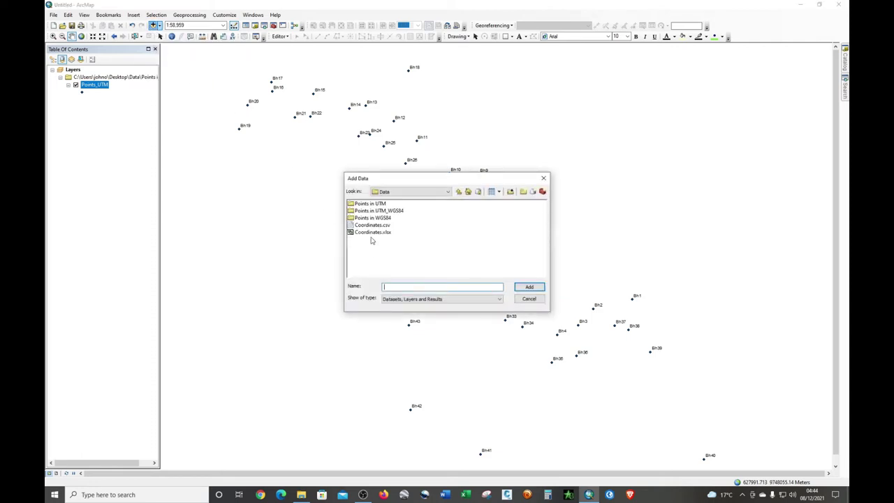
pyautogui.click(545, 179)
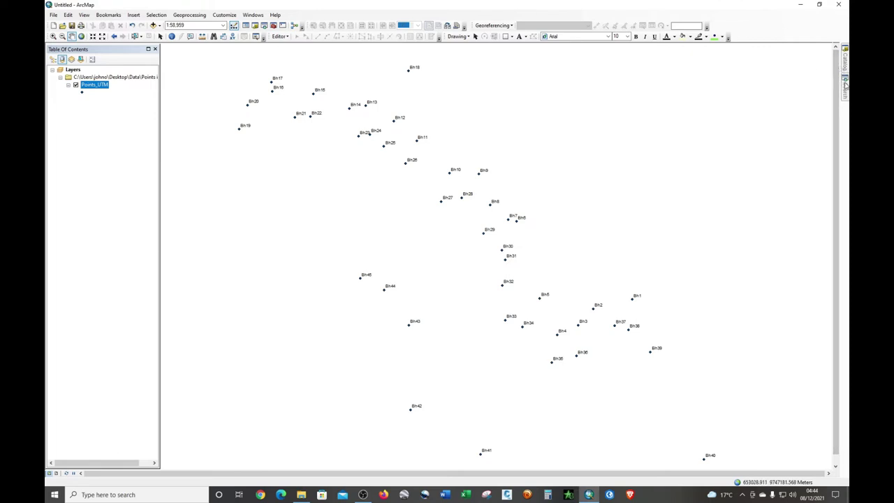
# Search for "project", open the Project (Data Management) tool, and set Points_UTM as the input dataset.
pyautogui.moveTo(845, 82)
pyautogui.click(800, 77)
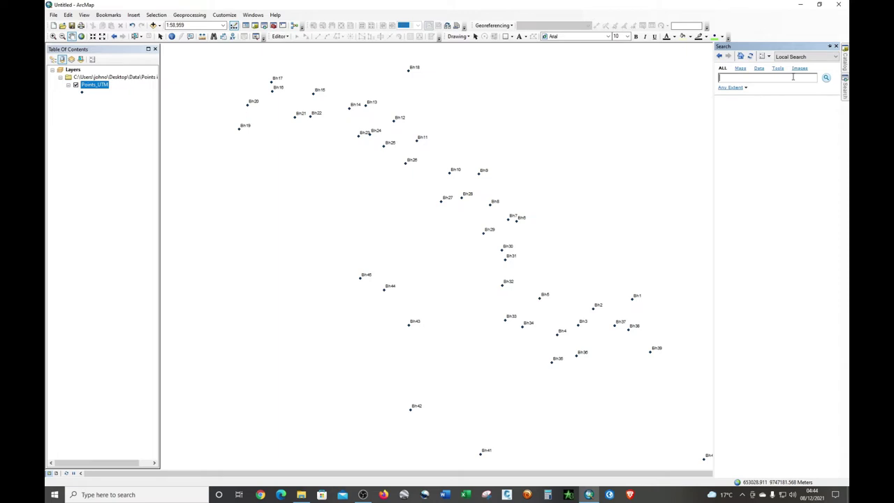
pyautogui.write('project')
pyautogui.click(826, 77)
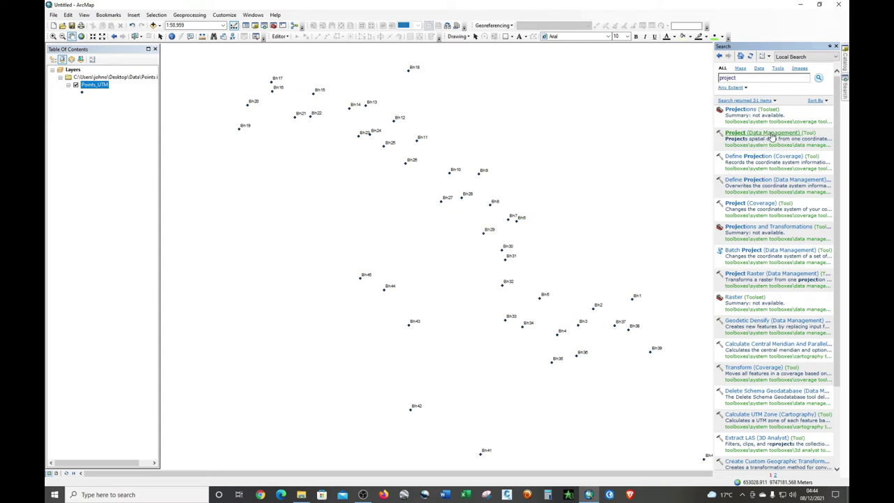
pyautogui.click(770, 133)
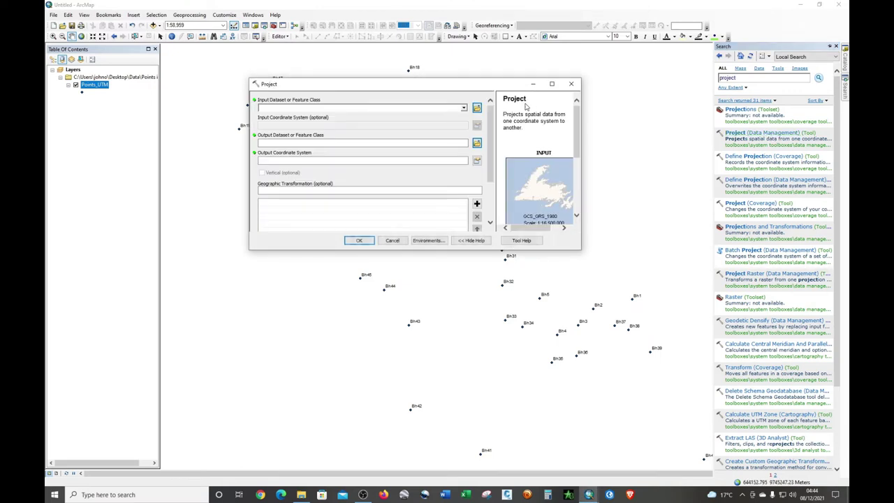
pyautogui.click(463, 110)
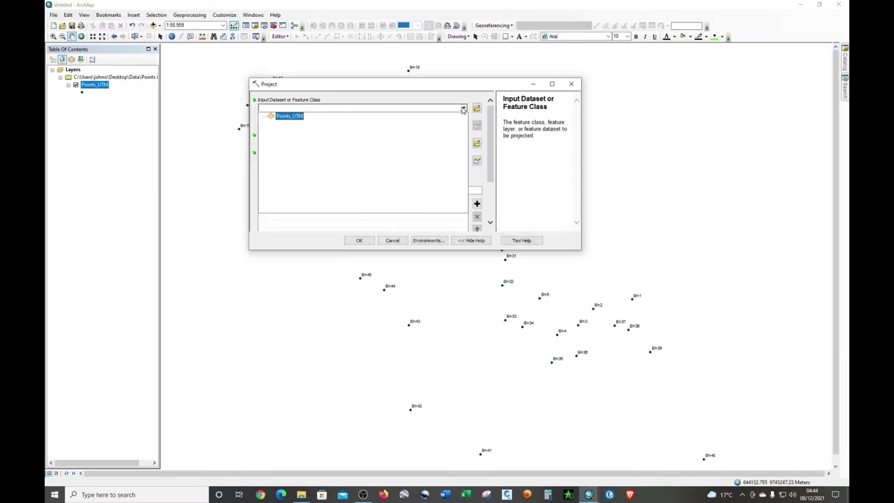
pyautogui.click(290, 116)
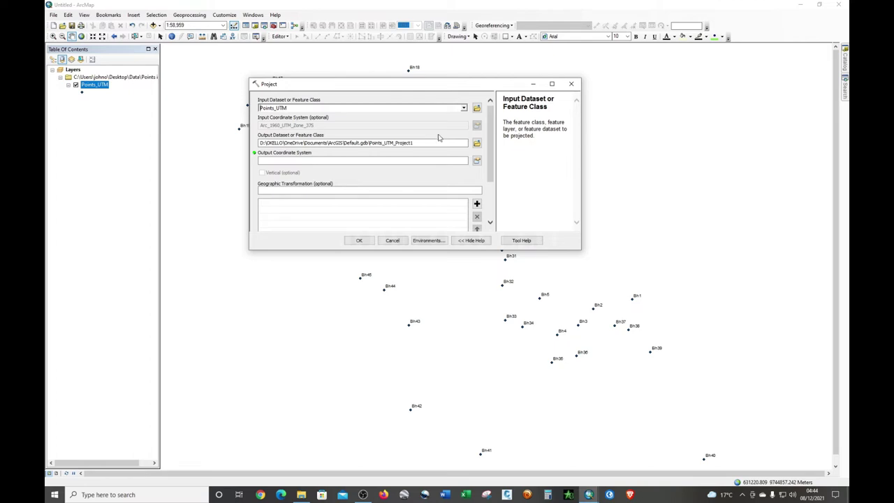
# Set the output dataset to Points_UTM_WGS84 in the Points in UTM_WGS84 folder under Desktop\Data.
pyautogui.click(477, 145)
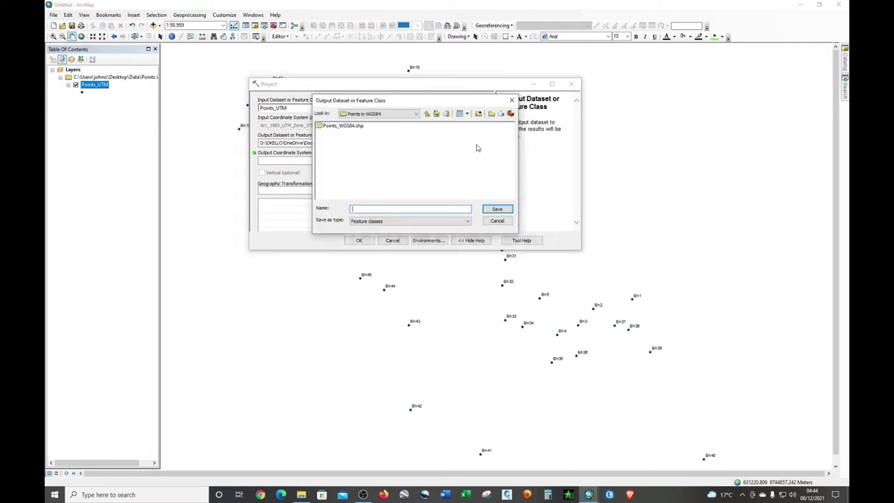
pyautogui.click(416, 116)
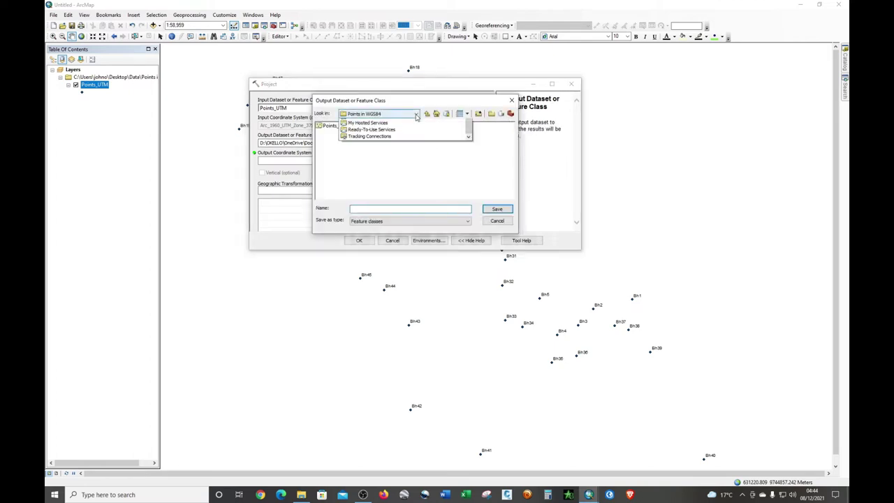
pyautogui.click(385, 123)
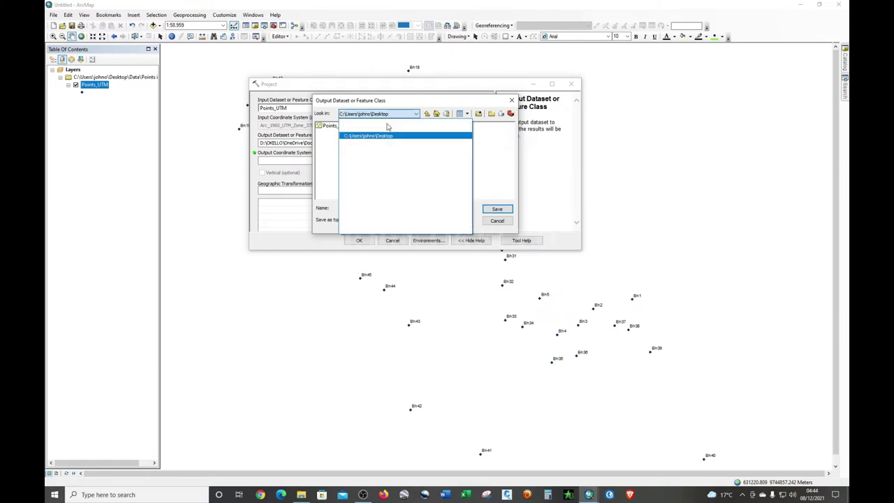
pyautogui.doubleClick(328, 133)
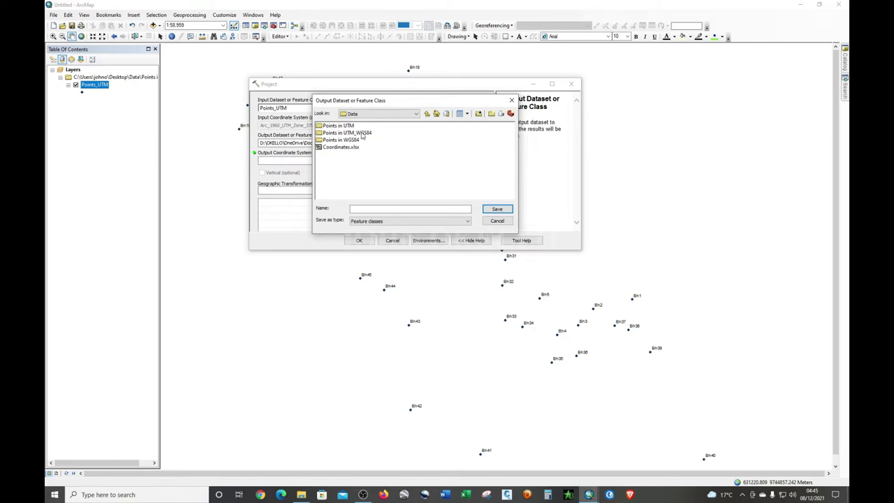
pyautogui.click(362, 136)
pyautogui.doubleClick(362, 135)
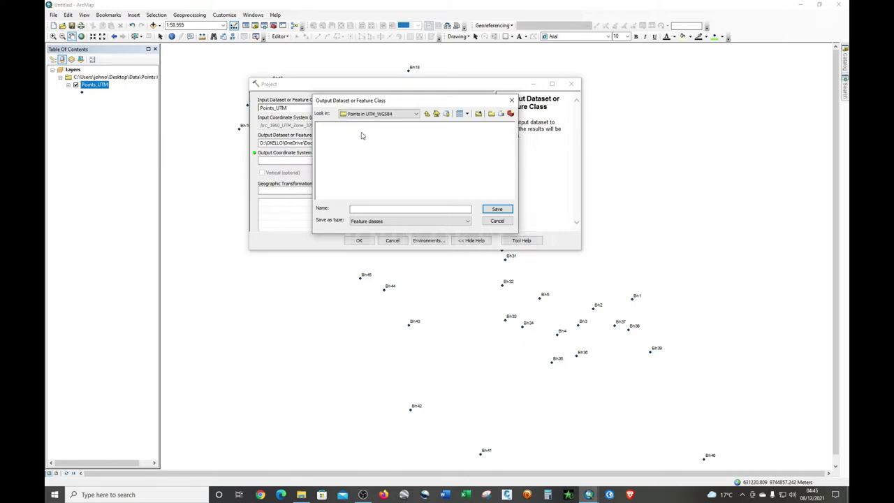
pyautogui.click(373, 208)
pyautogui.click(496, 209)
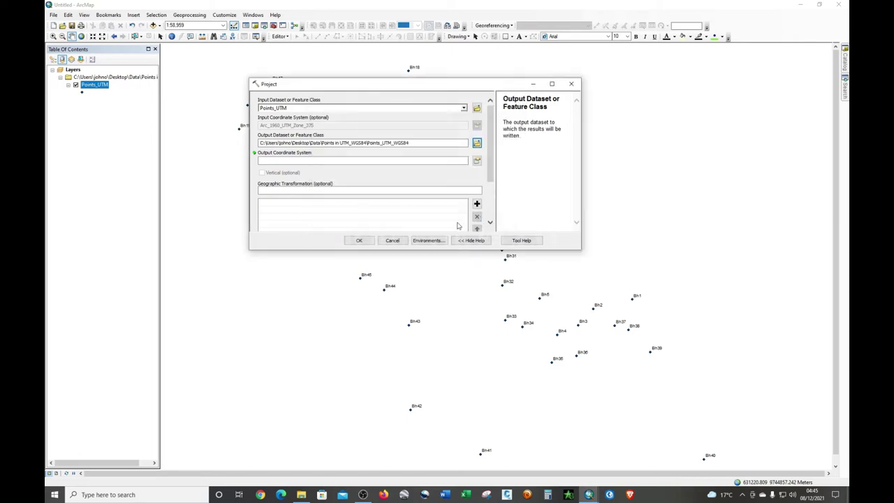
# For the output coordinate system, browse the projected systems to the UTM, WGS 1984, Southern Hemisphere group.
pyautogui.click(476, 160)
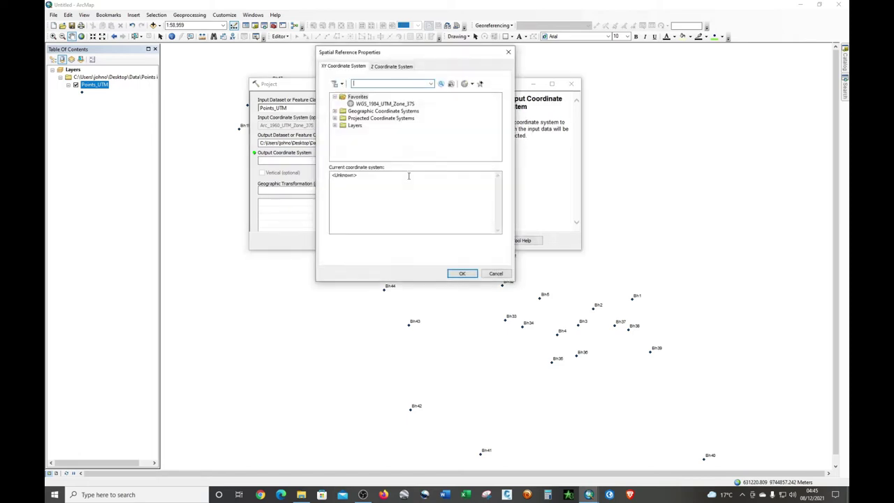
pyautogui.click(334, 118)
pyautogui.scroll(-2, 374, 123)
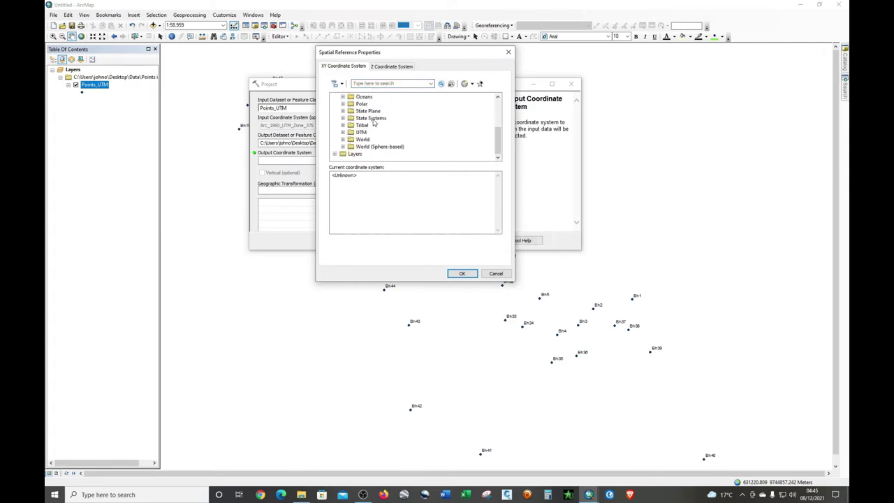
pyautogui.scroll(3, 374, 123)
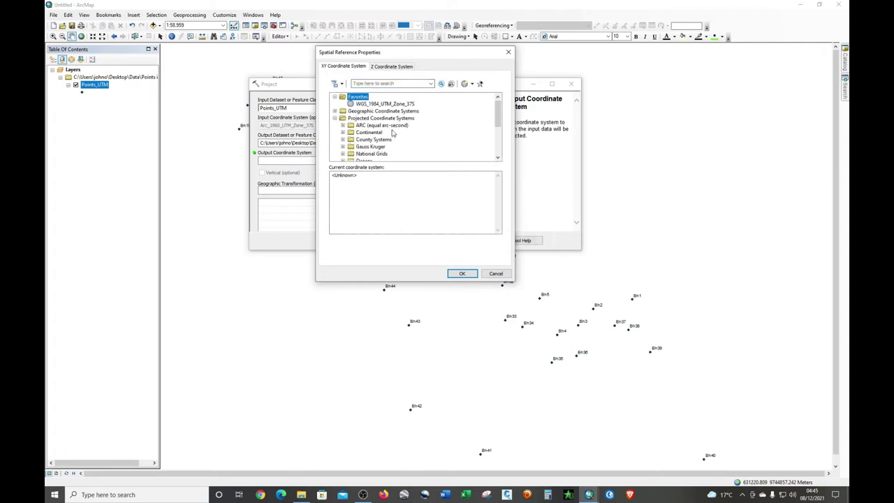
pyautogui.scroll(-2, 394, 133)
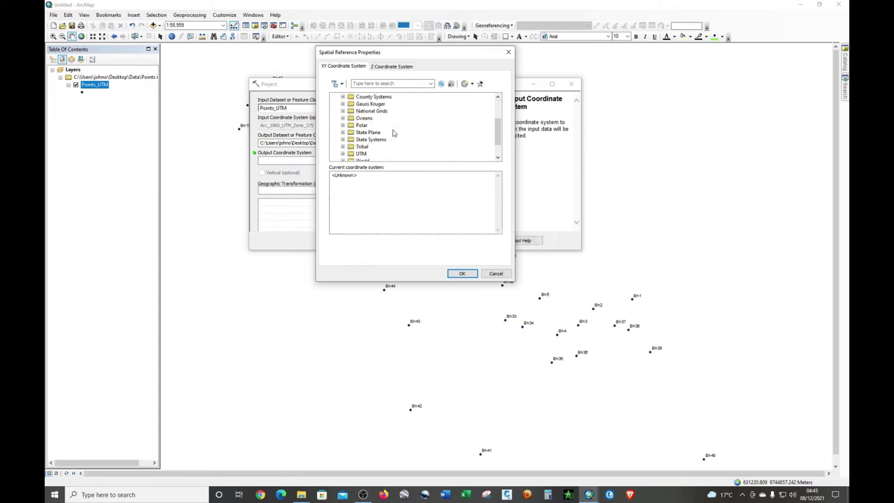
pyautogui.scroll(-2, 393, 133)
pyautogui.click(343, 138)
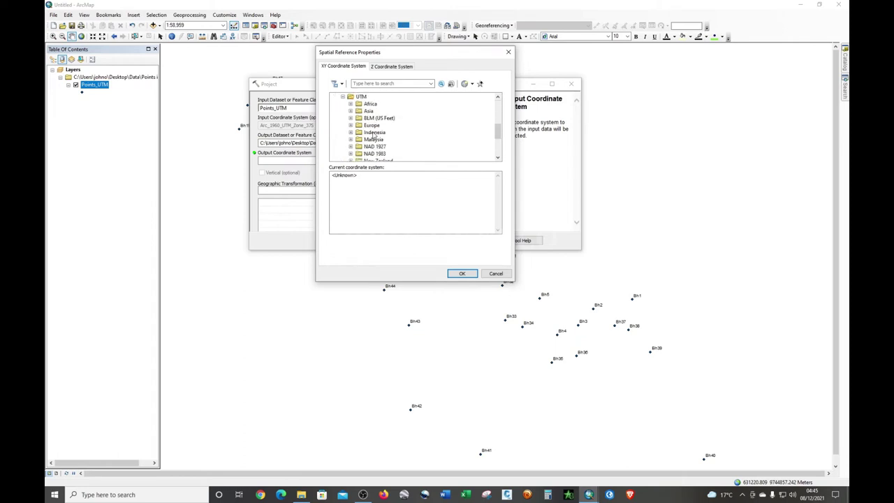
pyautogui.scroll(-3, 374, 135)
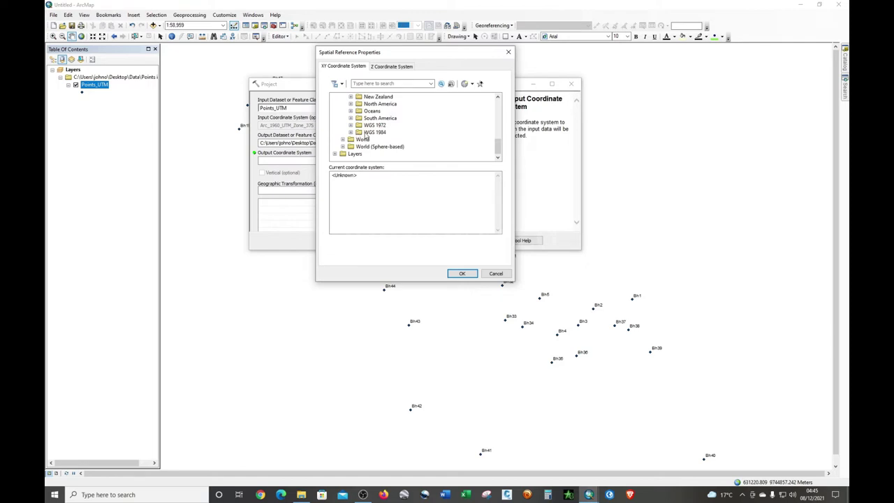
pyautogui.scroll(3, 365, 137)
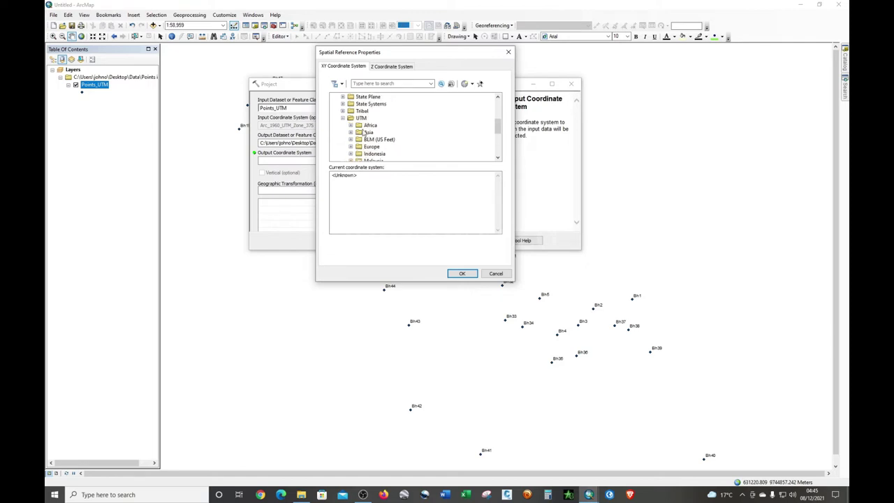
pyautogui.scroll(-3, 361, 131)
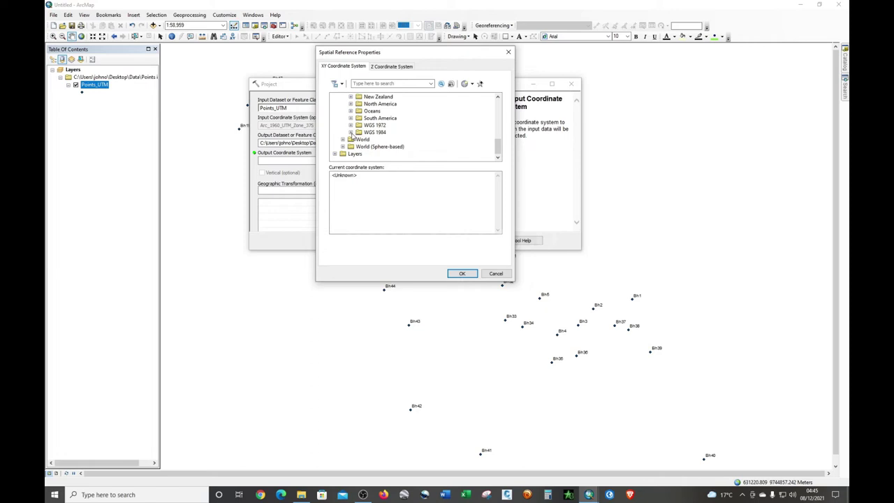
pyautogui.click(350, 132)
pyautogui.scroll(-1, 373, 132)
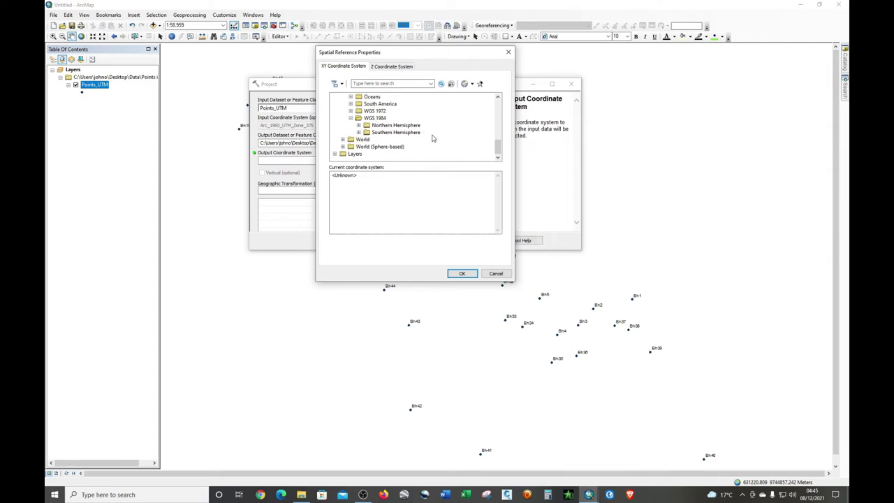
pyautogui.click(360, 133)
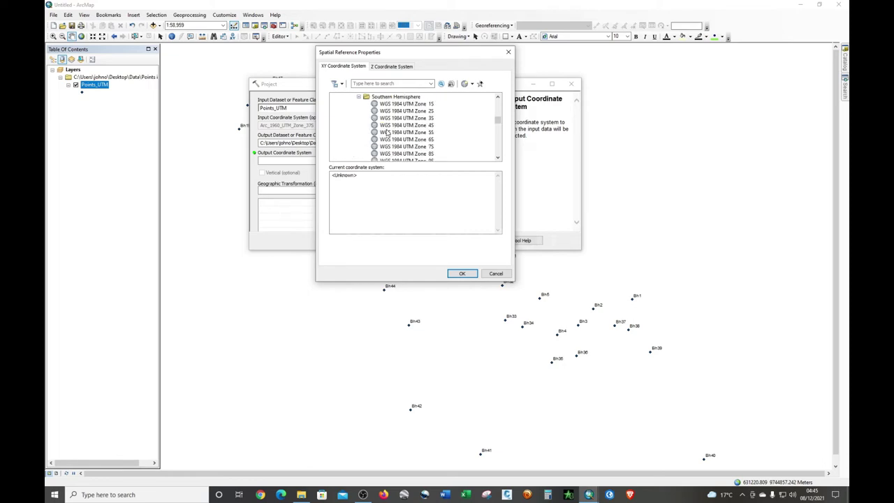
# Choose WGS 1984 UTM Zone 37S as the output coordinate system and run the projection.
pyautogui.scroll(-6, 388, 132)
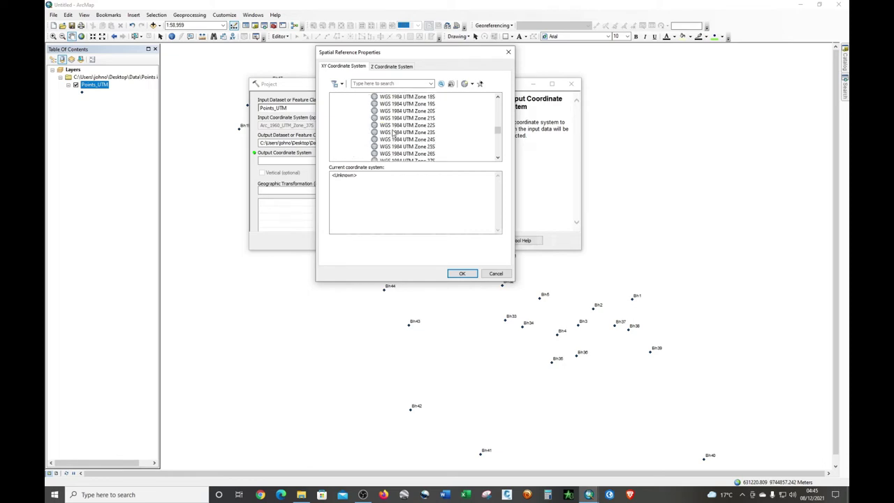
pyautogui.scroll(-2, 394, 133)
pyautogui.scroll(-1, 393, 133)
pyautogui.scroll(3, 389, 143)
pyautogui.click(427, 129)
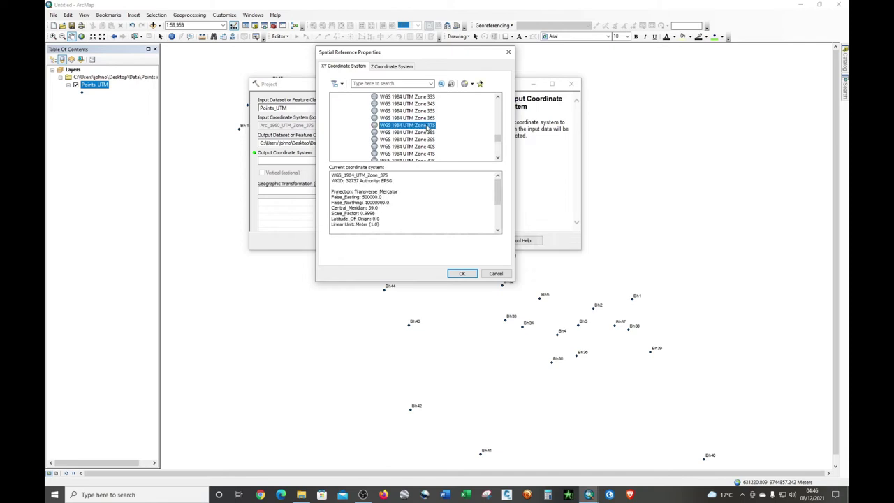
pyautogui.click(463, 273)
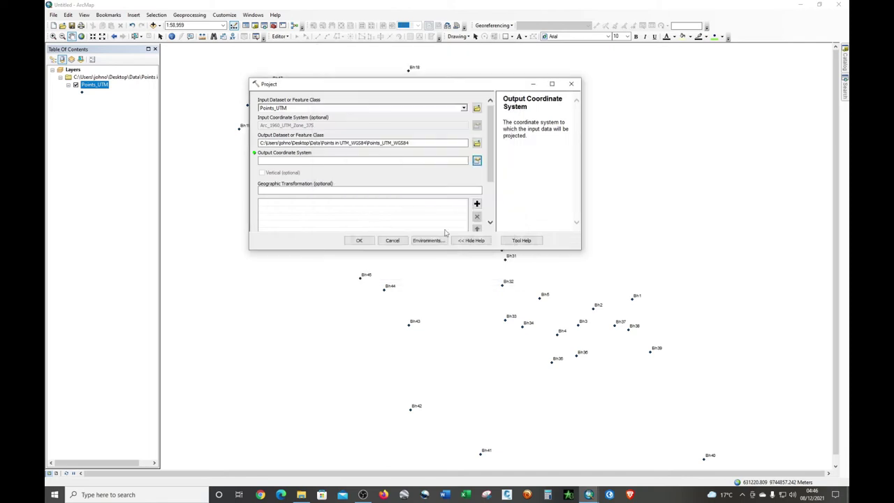
pyautogui.click(357, 241)
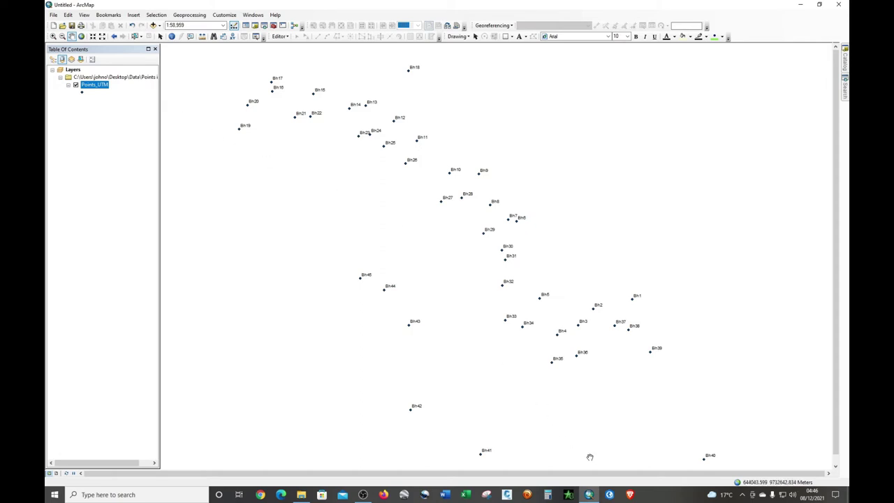
# Minimize the current map and start a second ArcMap 10.8 session with a blank map.
pyautogui.click(797, 5)
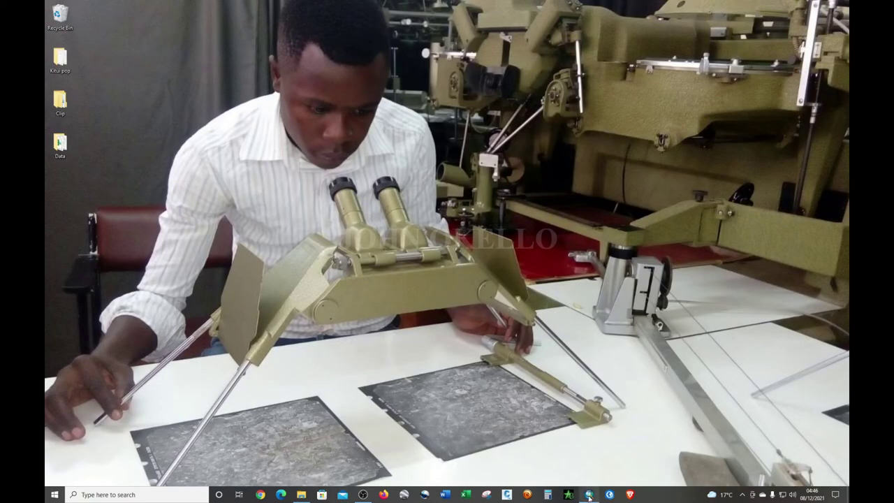
pyautogui.rightClick(589, 496)
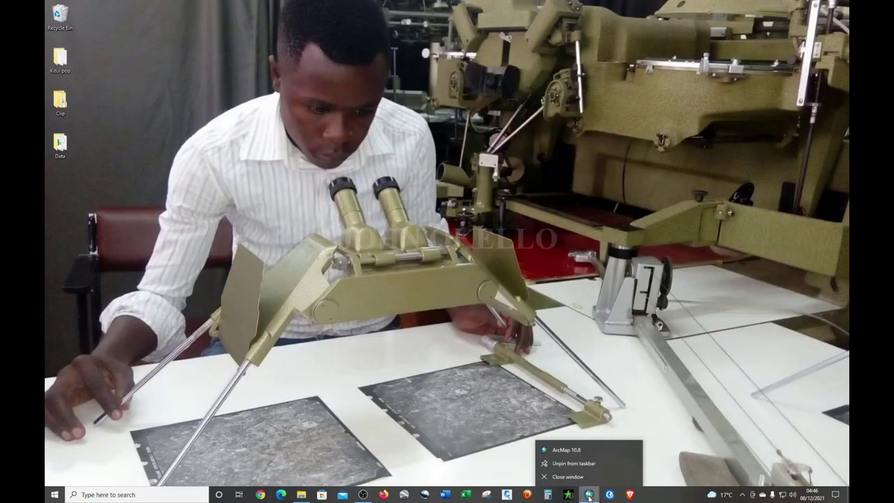
pyautogui.click(572, 450)
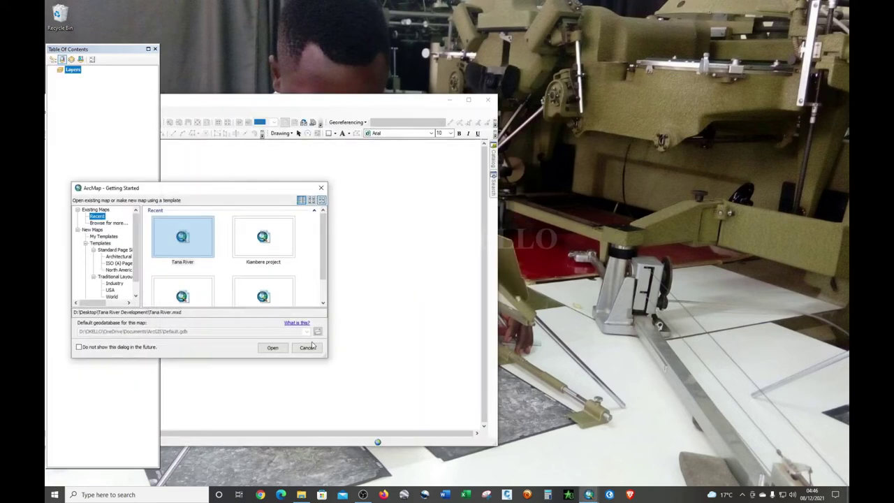
pyautogui.click(308, 347)
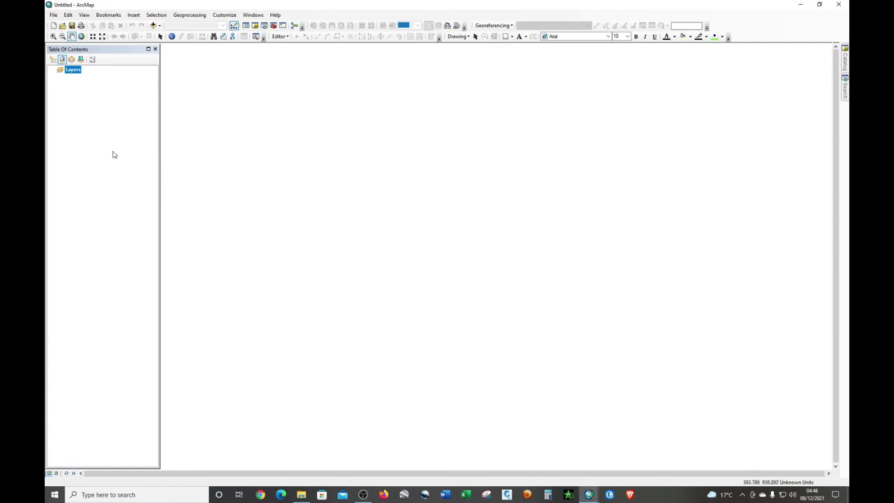
# Add Points_UTM_WGS84.shp from the Points in UTM_WGS84 folder and review the coordinate system in its layer source properties.
pyautogui.click(154, 26)
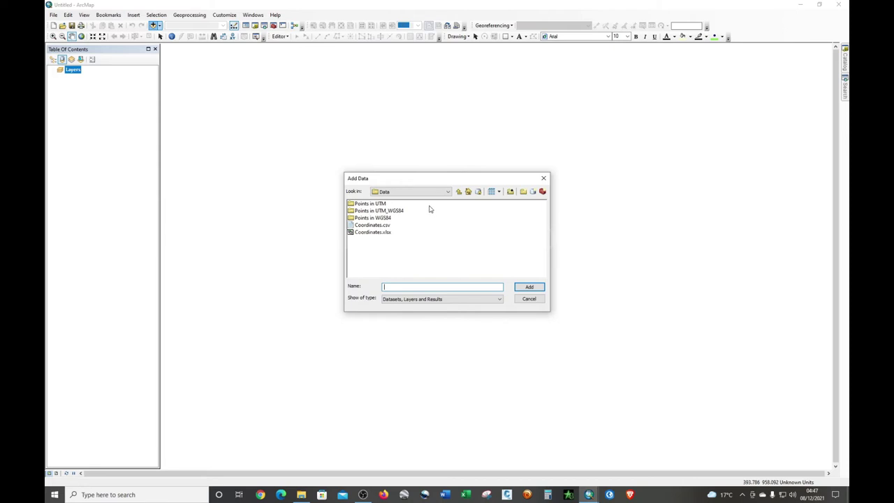
pyautogui.click(543, 178)
pyautogui.click(154, 28)
pyautogui.doubleClick(378, 211)
pyautogui.click(377, 205)
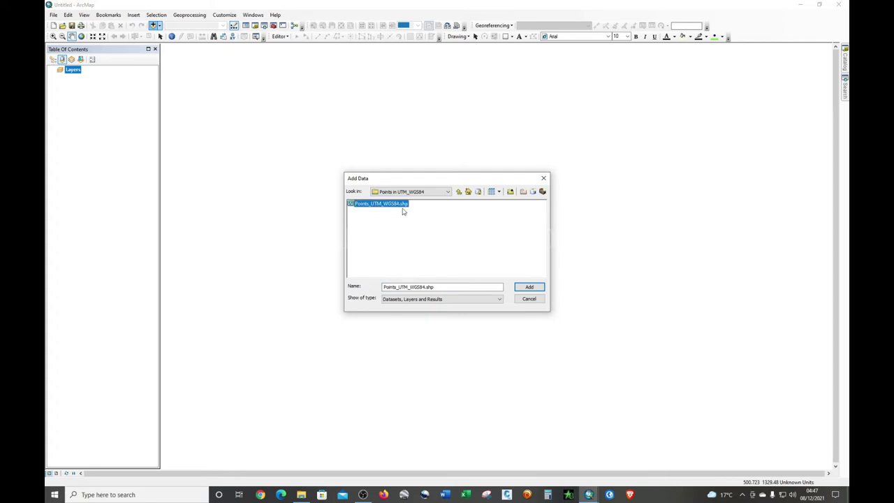
pyautogui.click(530, 289)
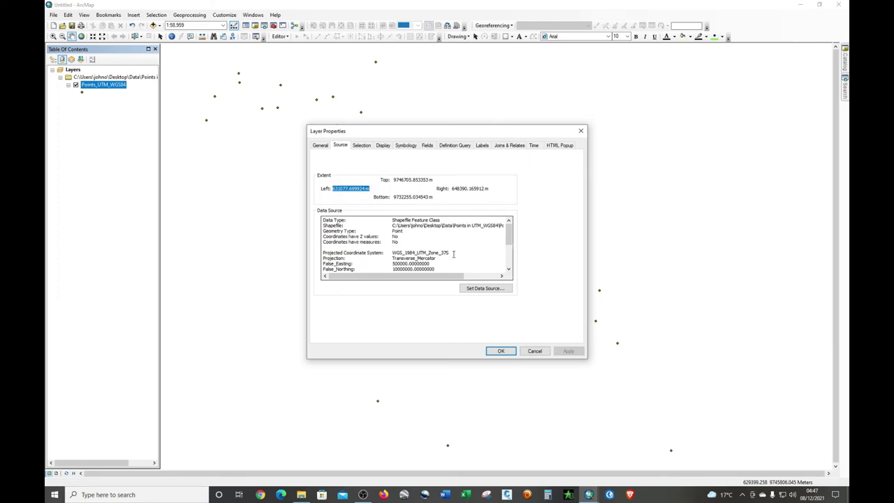
pyautogui.scroll(-4, 453, 255)
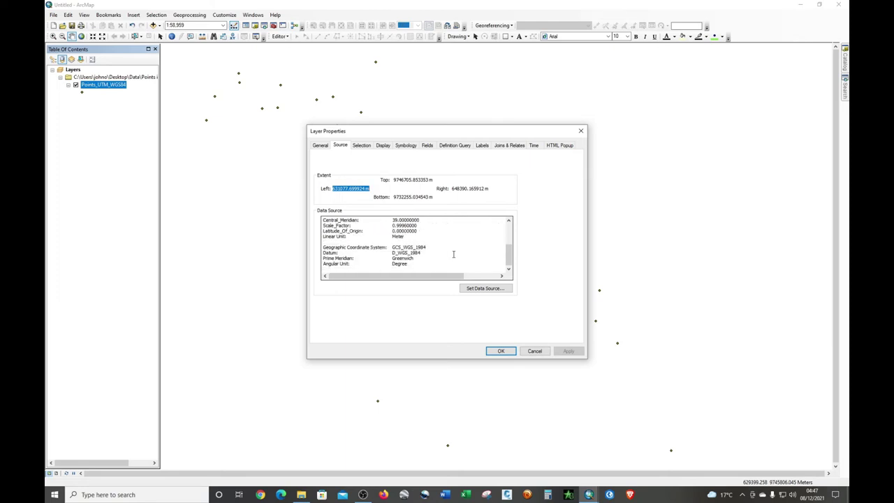
pyautogui.click(501, 350)
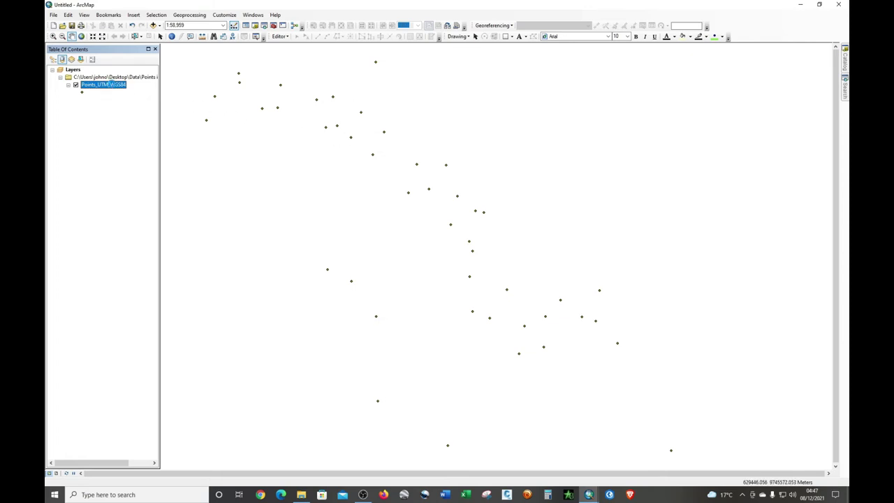
# Open the attribute table of Points_UTM_WGS84 and add a field named X of type Double.
pyautogui.rightClick(113, 86)
pyautogui.click(148, 110)
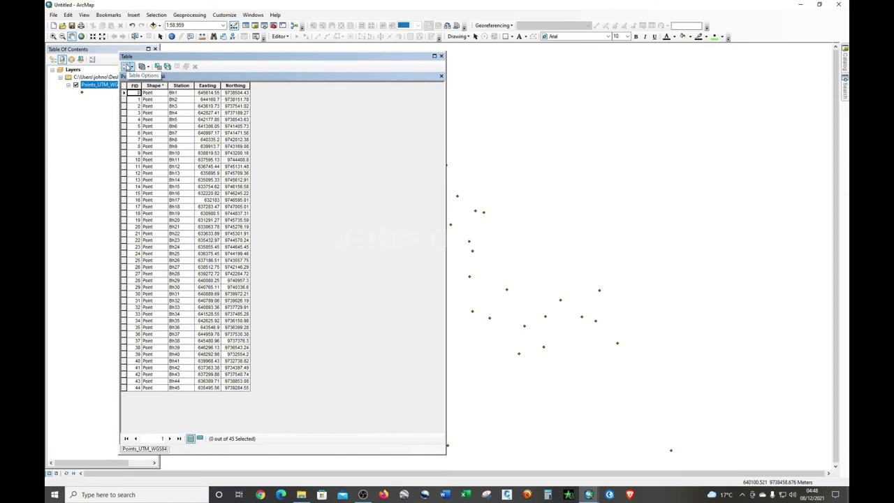
pyautogui.click(129, 67)
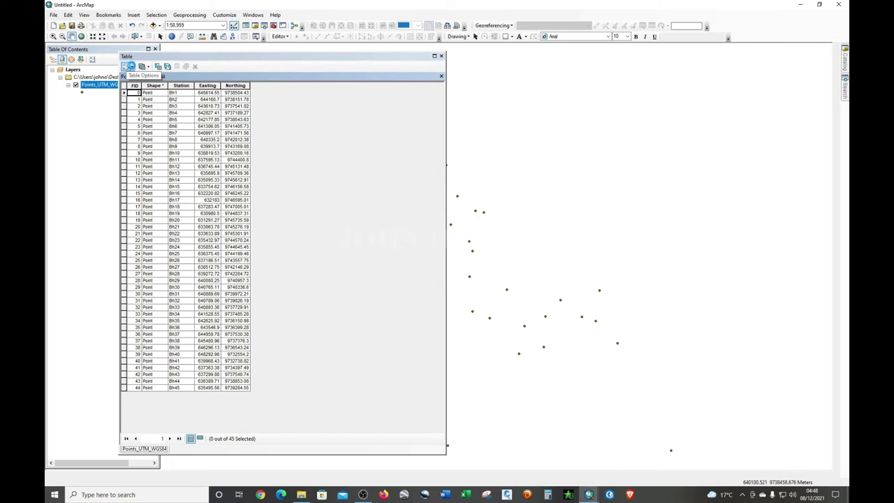
pyautogui.click(130, 67)
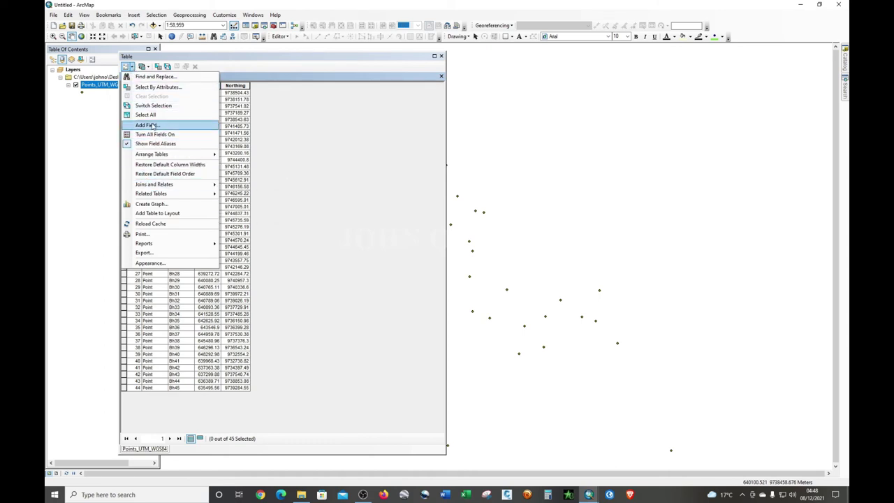
pyautogui.click(154, 125)
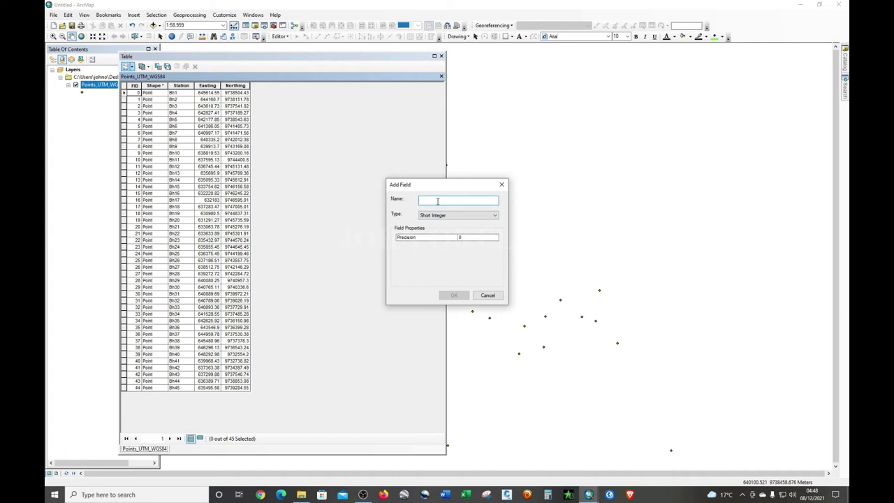
pyautogui.write('x')
pyautogui.click(450, 217)
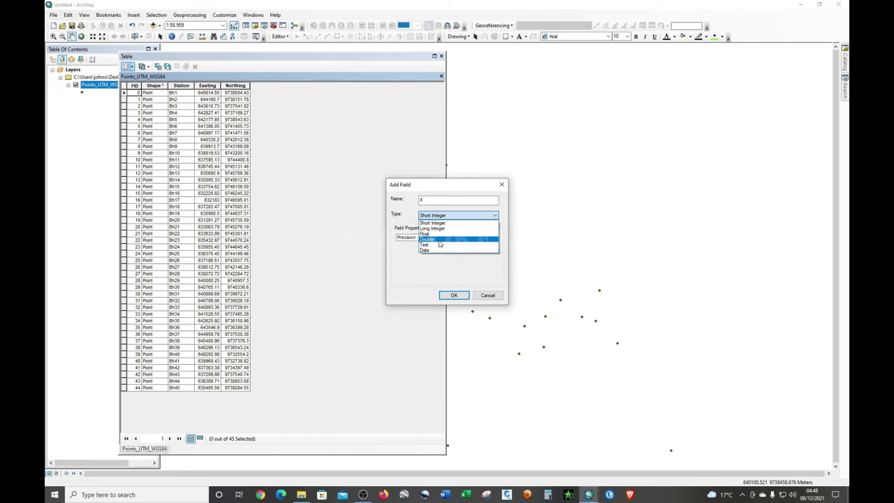
pyautogui.click(439, 241)
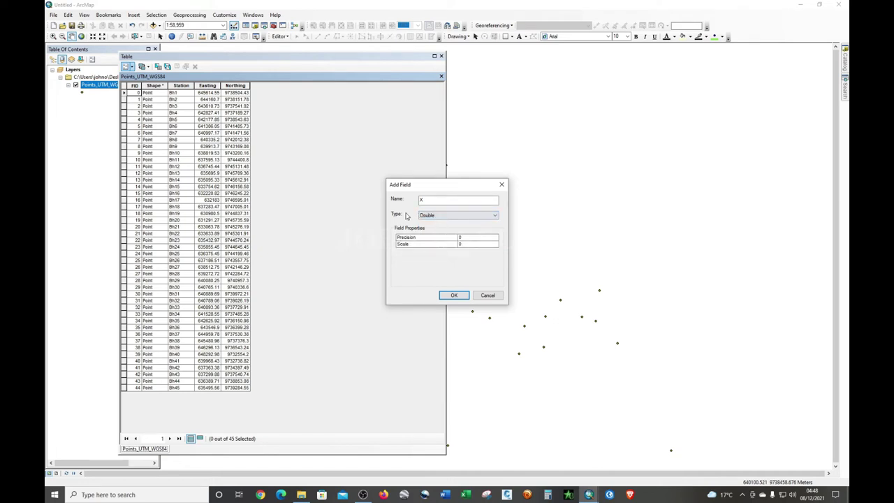
pyautogui.click(454, 295)
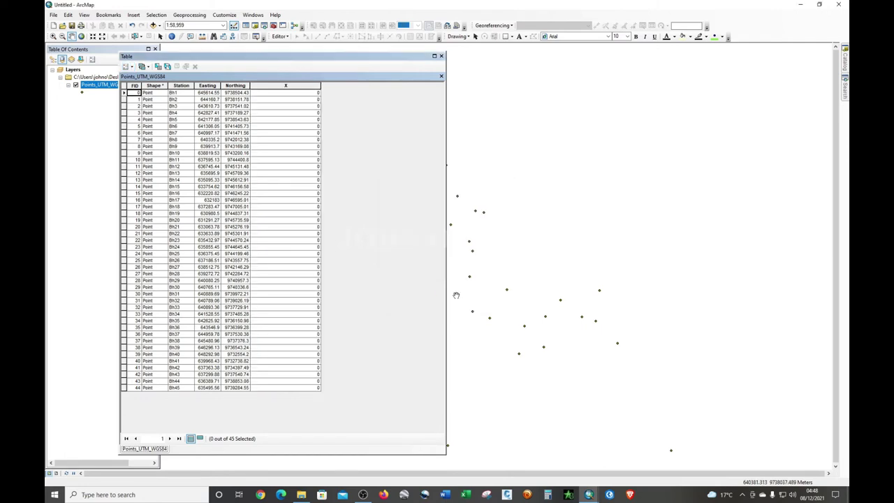
# Add a second field named Y of type Double to the attribute table.
pyautogui.click(130, 67)
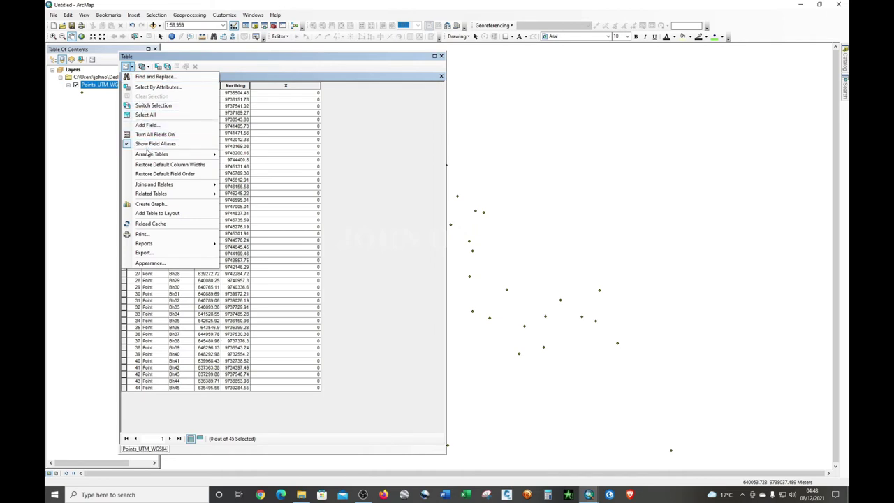
pyautogui.click(148, 125)
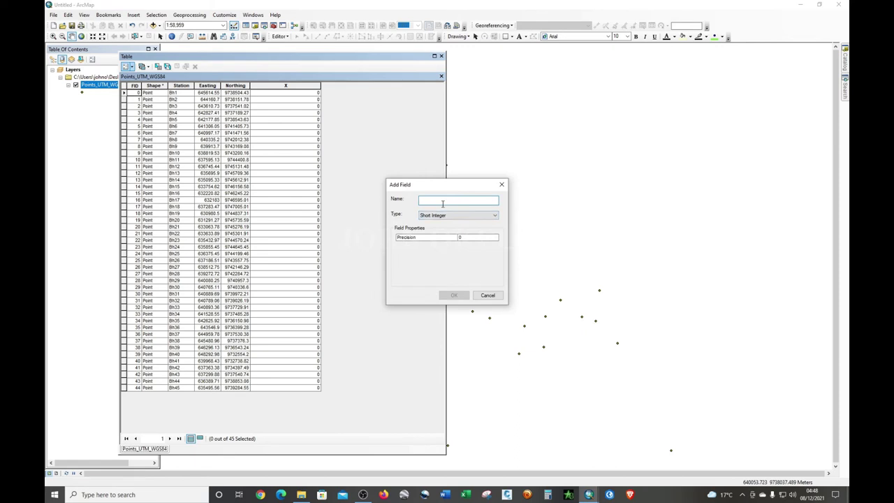
pyautogui.write('Y')
pyautogui.click(461, 215)
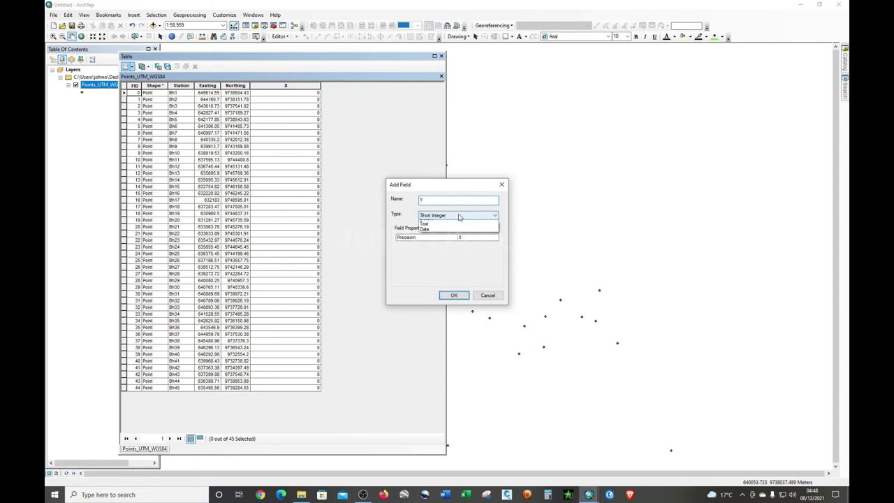
pyautogui.click(436, 239)
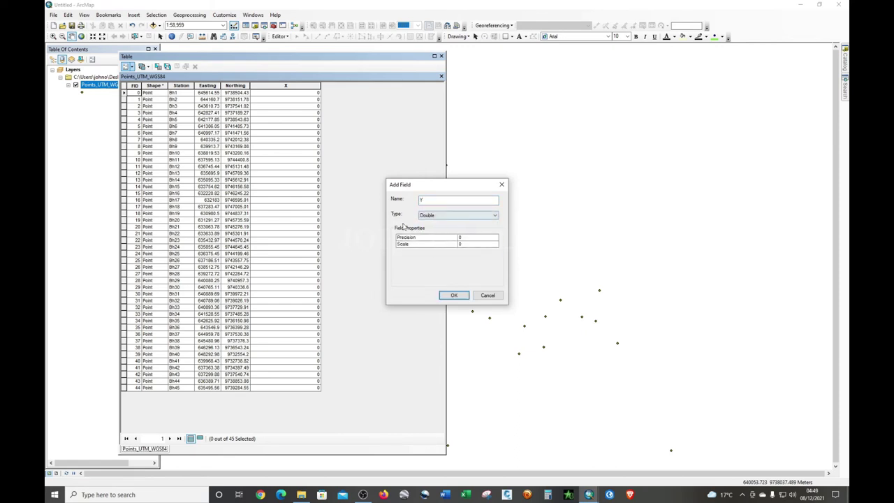
pyautogui.click(449, 293)
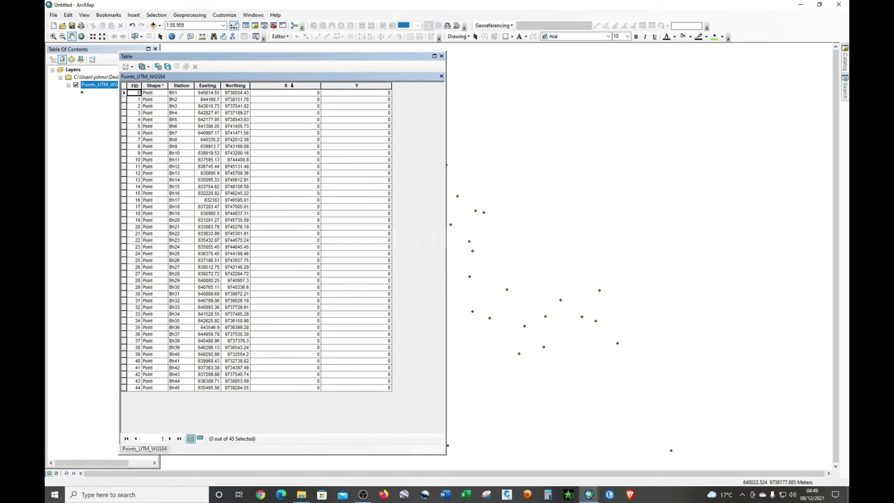
pyautogui.click(293, 86)
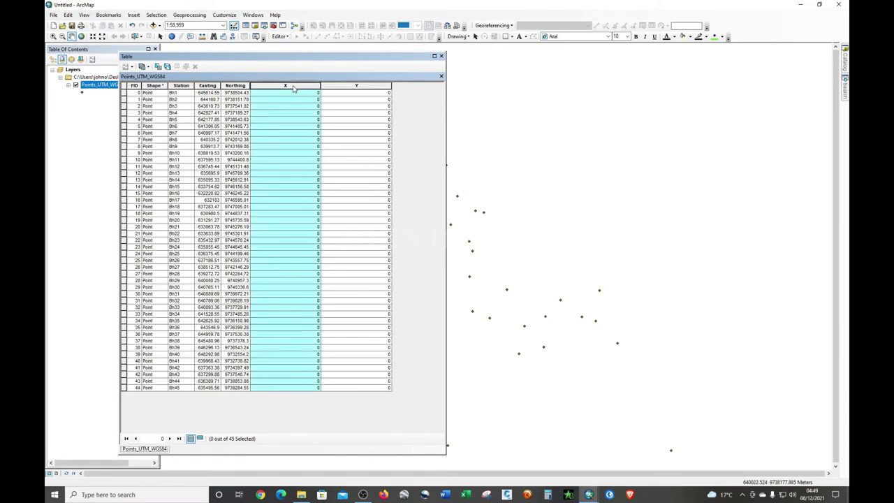
pyautogui.rightClick(294, 89)
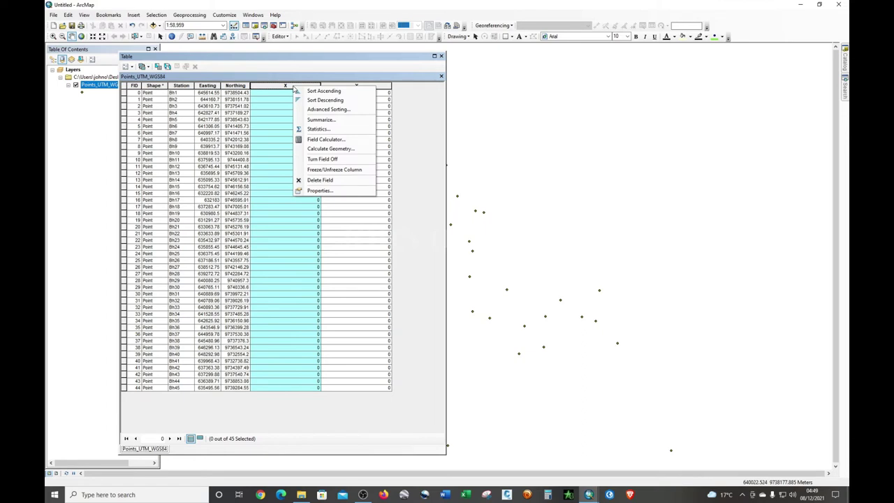
pyautogui.click(330, 148)
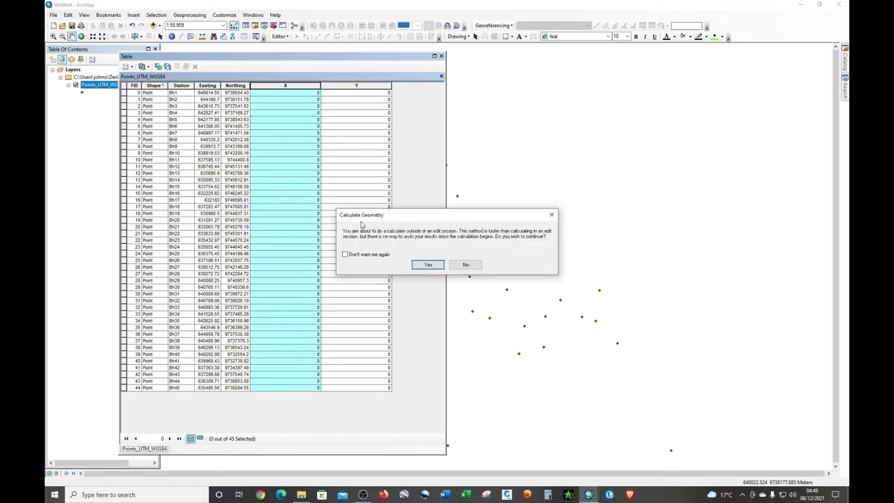
pyautogui.click(551, 214)
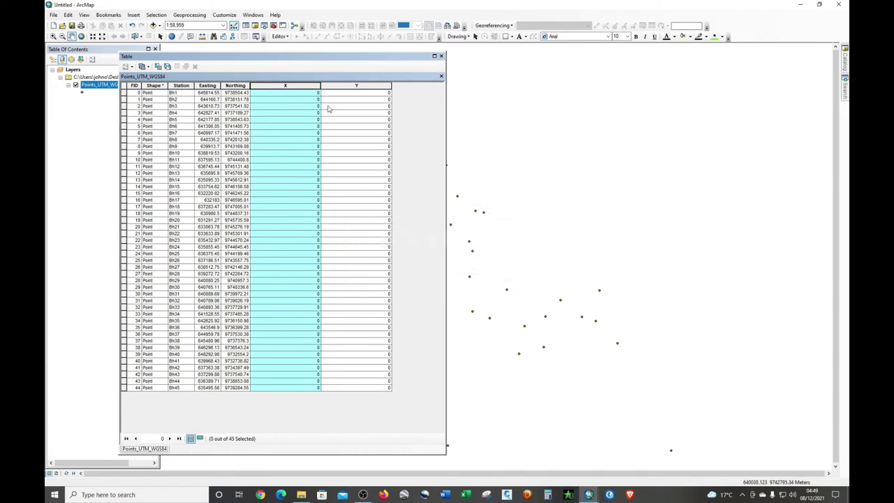
pyautogui.click(286, 85)
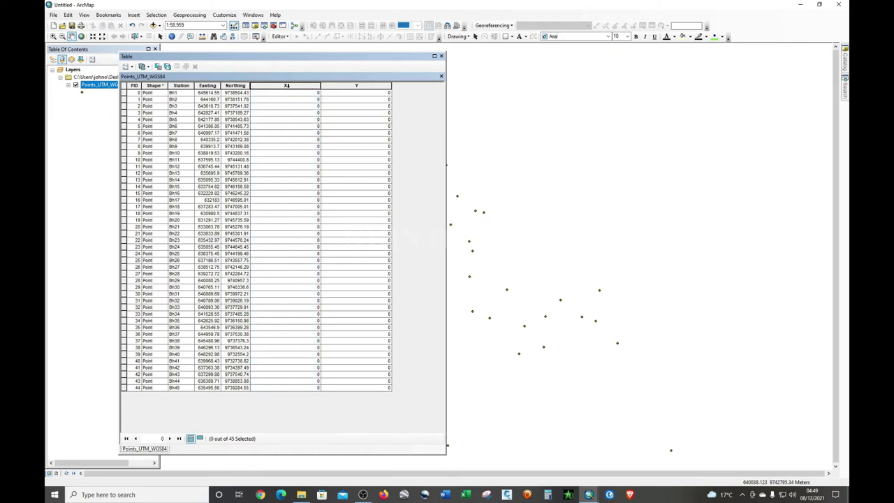
pyautogui.click(286, 85)
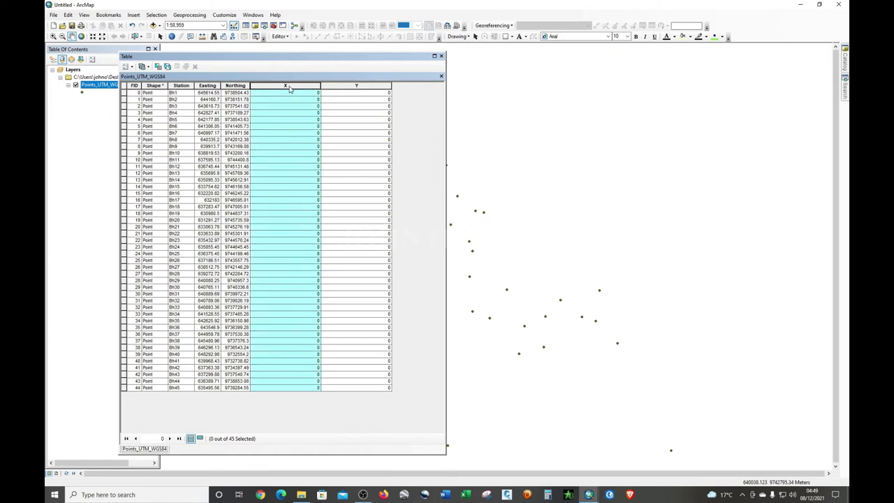
pyautogui.click(285, 85)
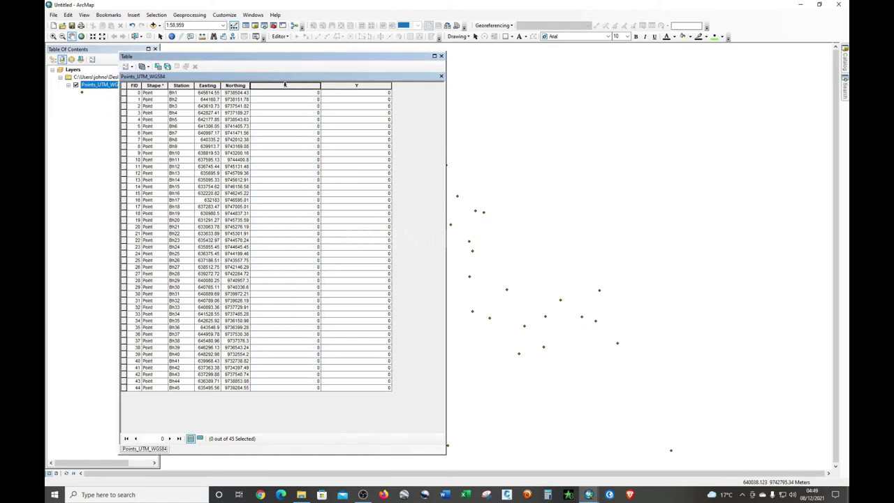
# Calculate the X field's geometry as X Coordinate of Point in Decimal Degrees, using the data source's coordinate system.
pyautogui.rightClick(285, 85)
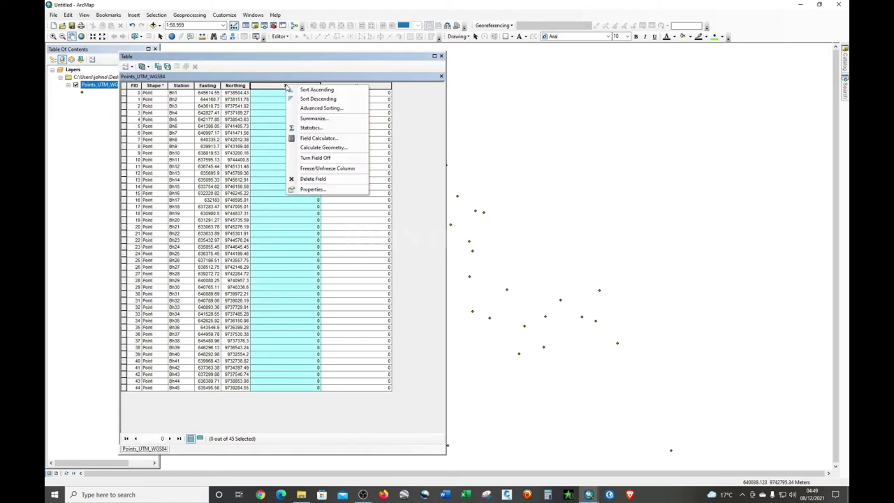
pyautogui.click(319, 150)
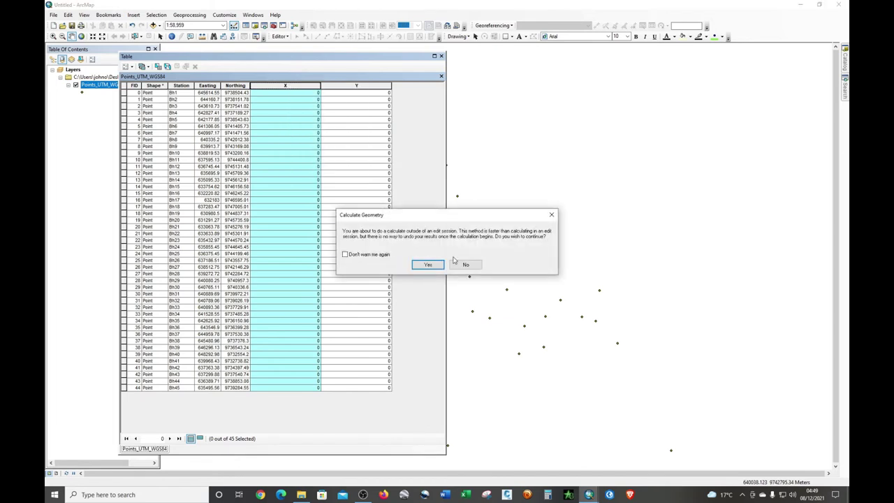
pyautogui.click(432, 267)
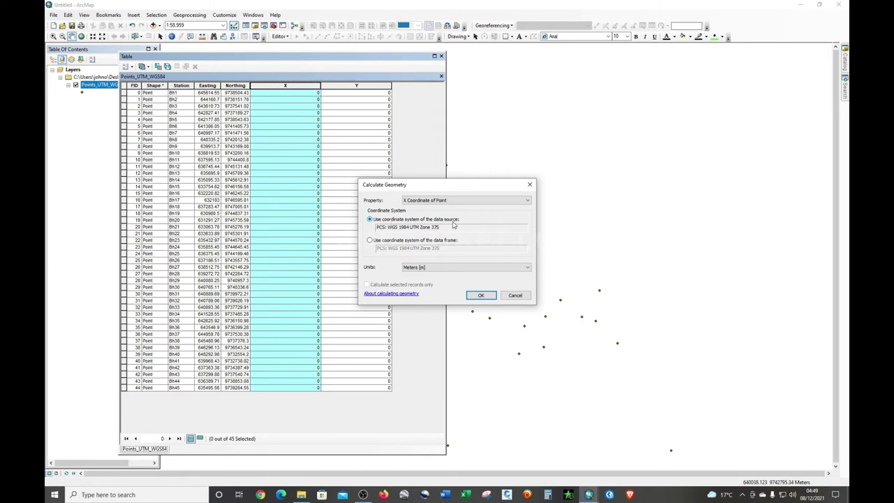
pyautogui.click(431, 268)
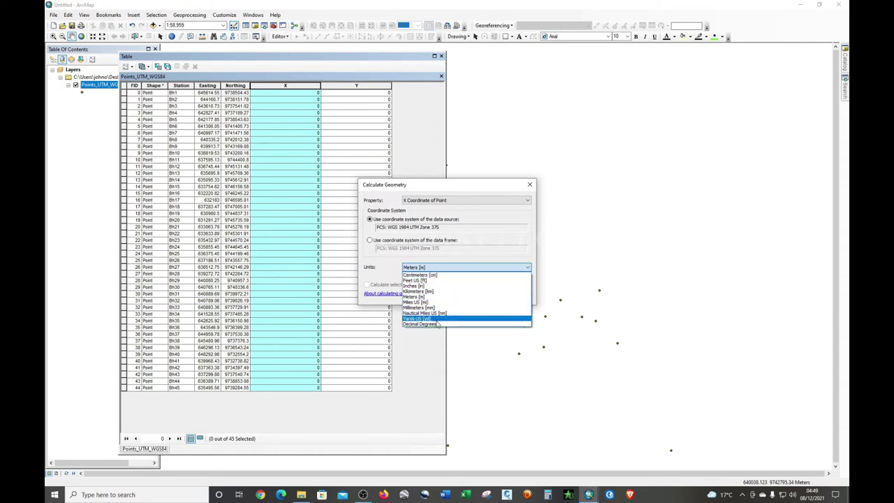
pyautogui.click(437, 325)
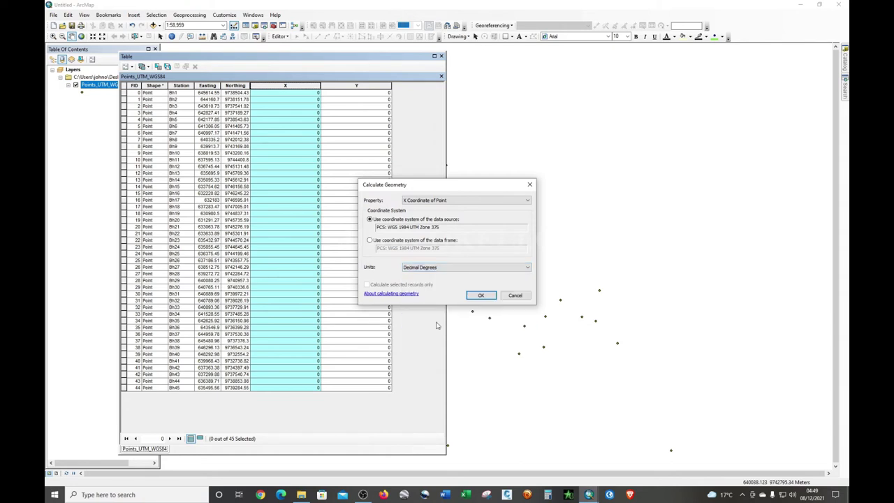
pyautogui.click(480, 298)
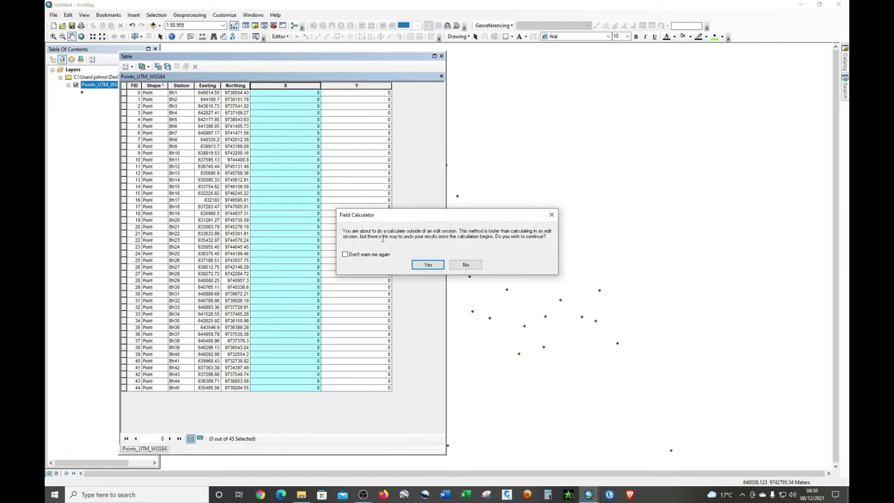
pyautogui.click(425, 266)
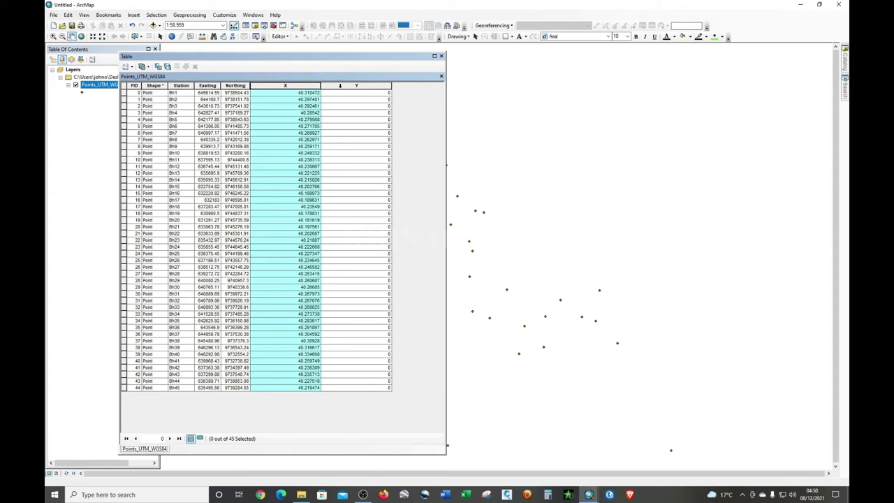
pyautogui.click(340, 86)
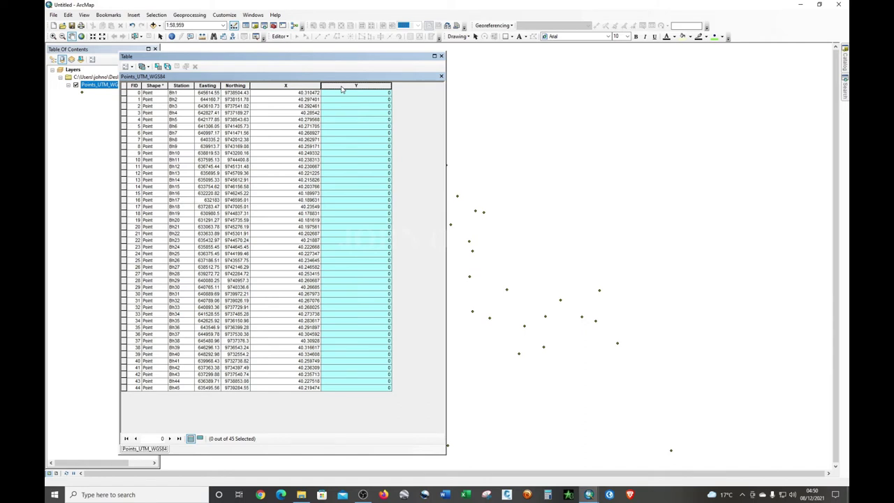
pyautogui.rightClick(347, 87)
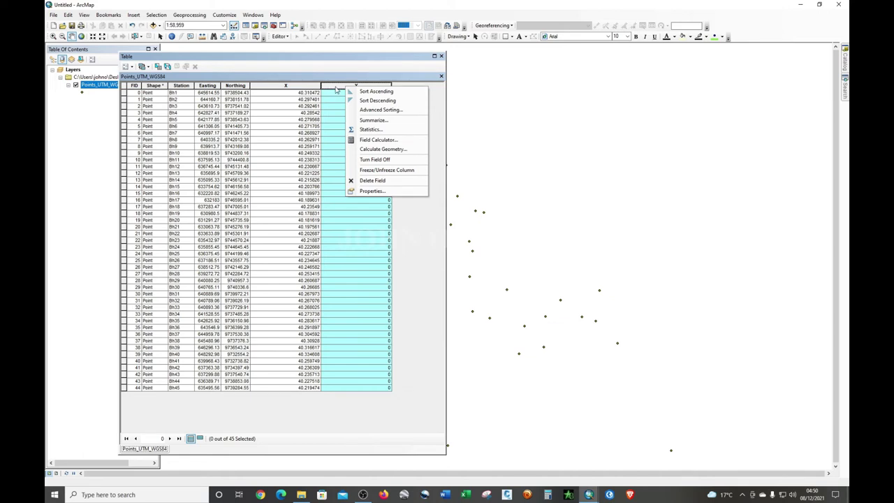
pyautogui.click(376, 192)
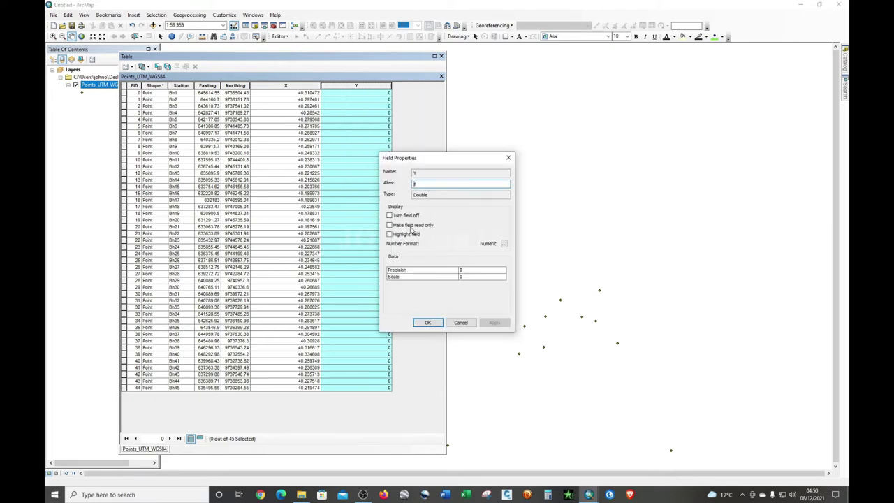
pyautogui.click(508, 157)
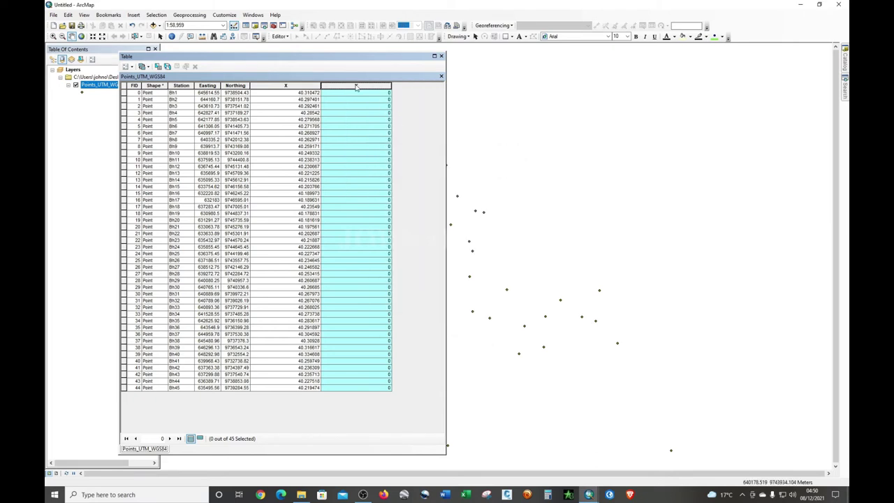
pyautogui.click(356, 85)
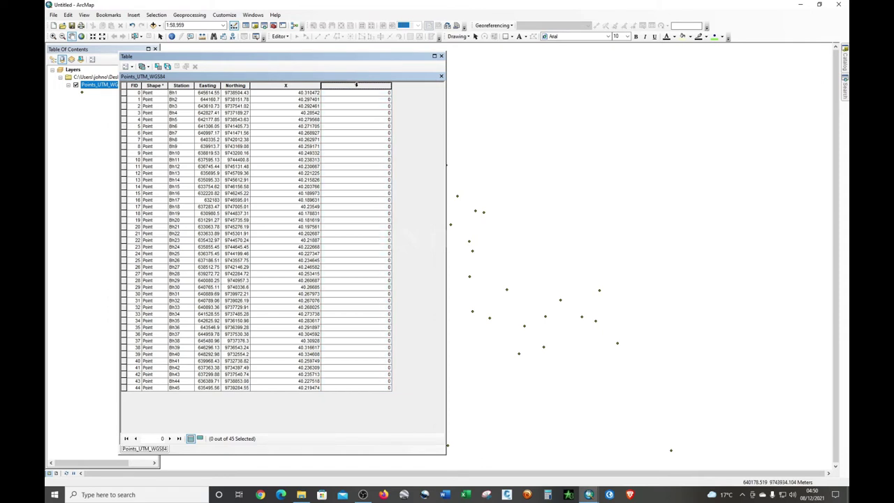
pyautogui.click(356, 86)
pyautogui.click(357, 85)
pyautogui.click(356, 85)
pyautogui.click(357, 86)
pyautogui.click(358, 88)
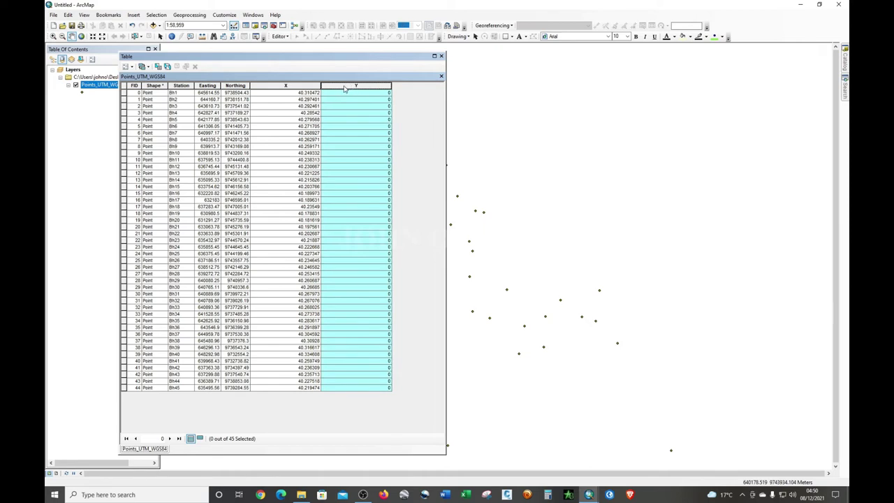
# Calculate the Y field's geometry as Y Coordinate of Point in Decimal Degrees, using the data source's coordinate system.
pyautogui.click(342, 86)
pyautogui.rightClick(343, 86)
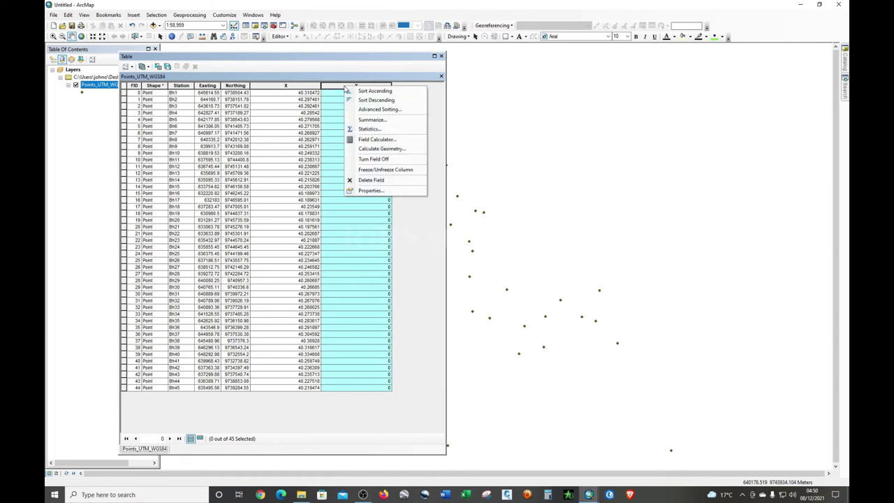
pyautogui.click(377, 150)
pyautogui.click(428, 265)
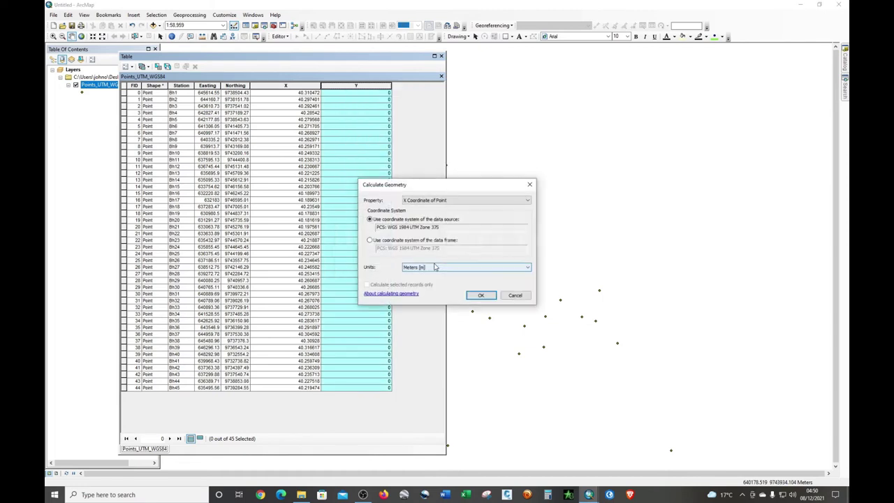
pyautogui.click(444, 200)
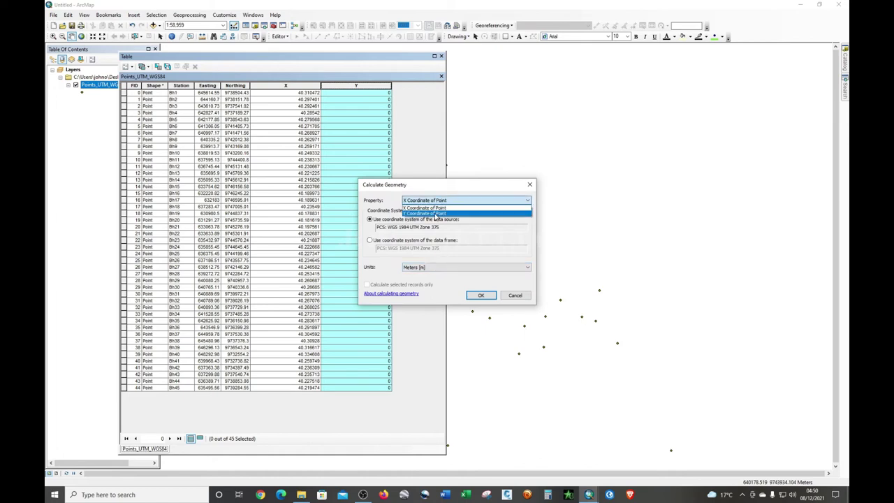
pyautogui.click(436, 213)
pyautogui.click(444, 268)
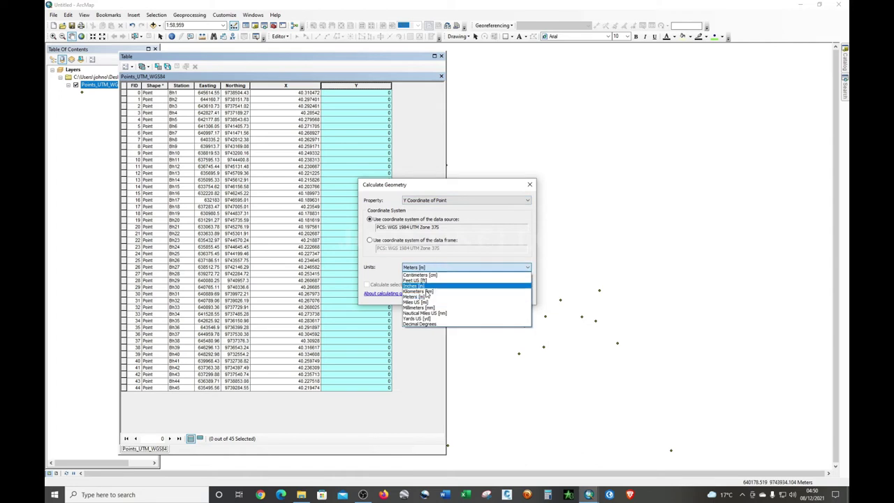
pyautogui.click(419, 323)
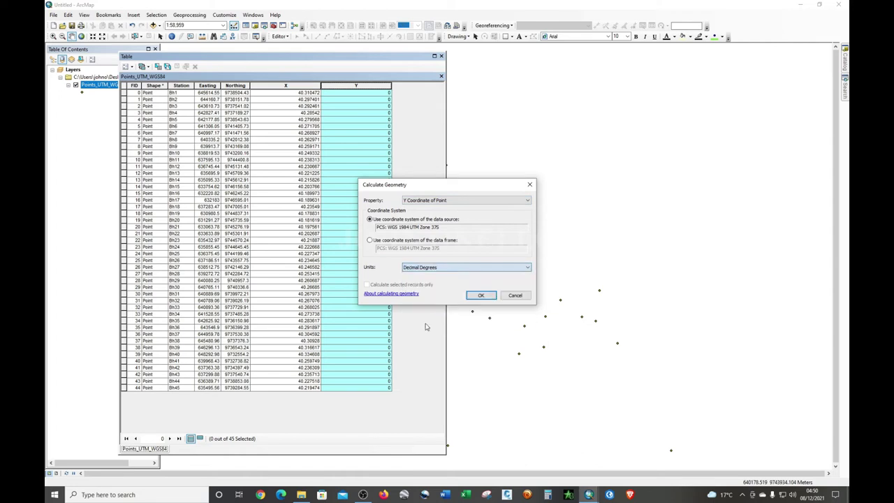
pyautogui.click(481, 296)
pyautogui.click(435, 270)
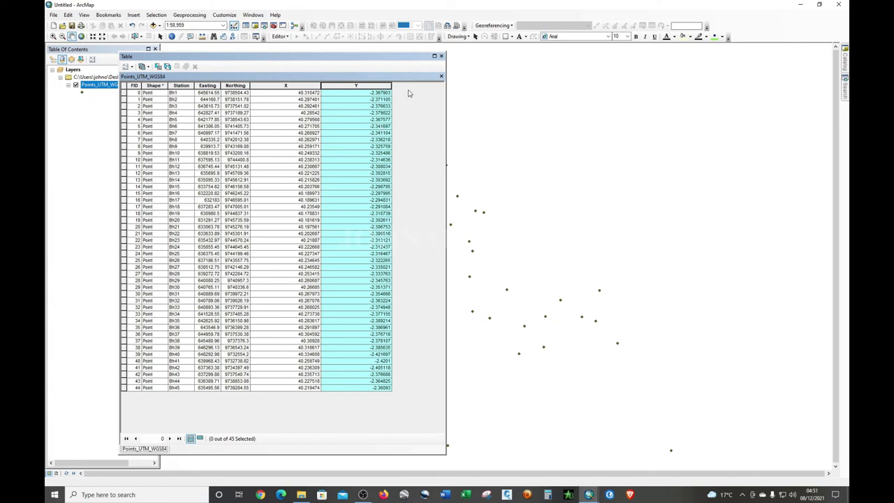
# Close the Points_UTM_WGS84 attribute table and minimize the open ArcMap windows.
pyautogui.click(440, 56)
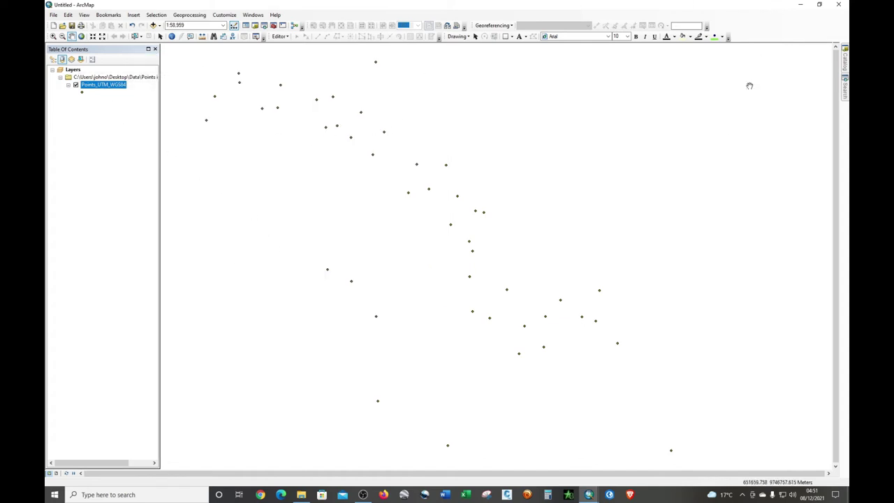
pyautogui.click(839, 5)
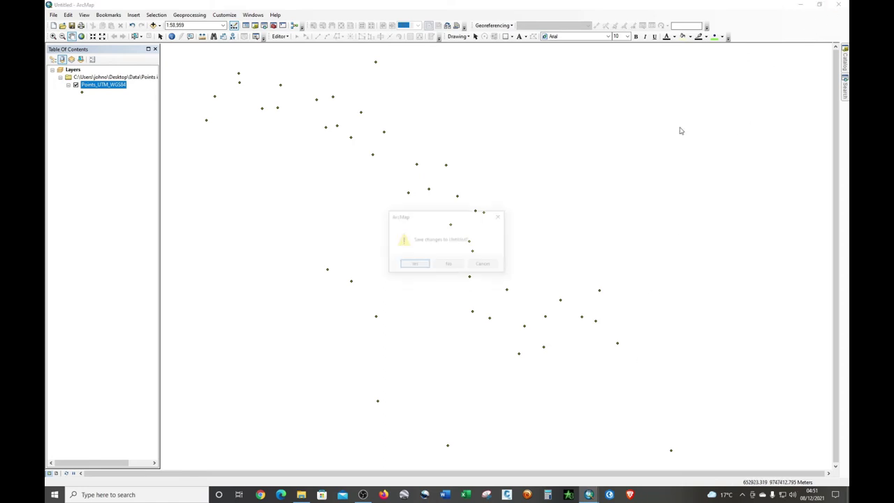
pyautogui.click(500, 219)
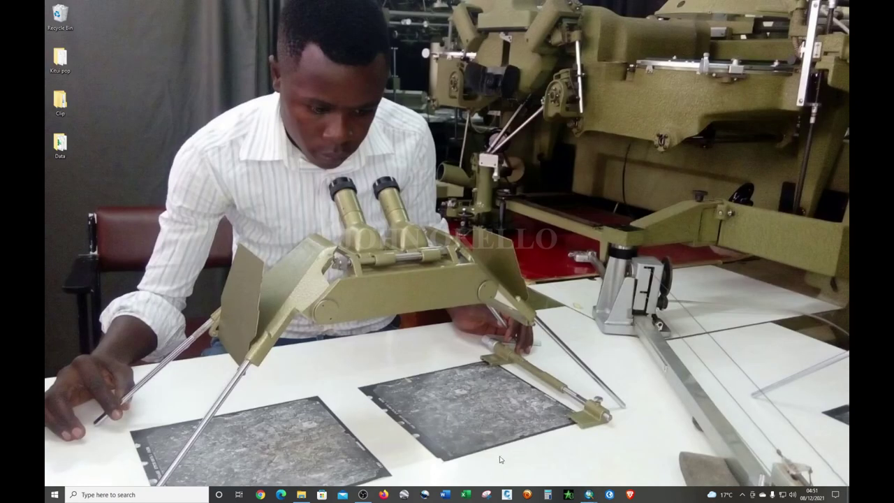
pyautogui.moveTo(591, 496)
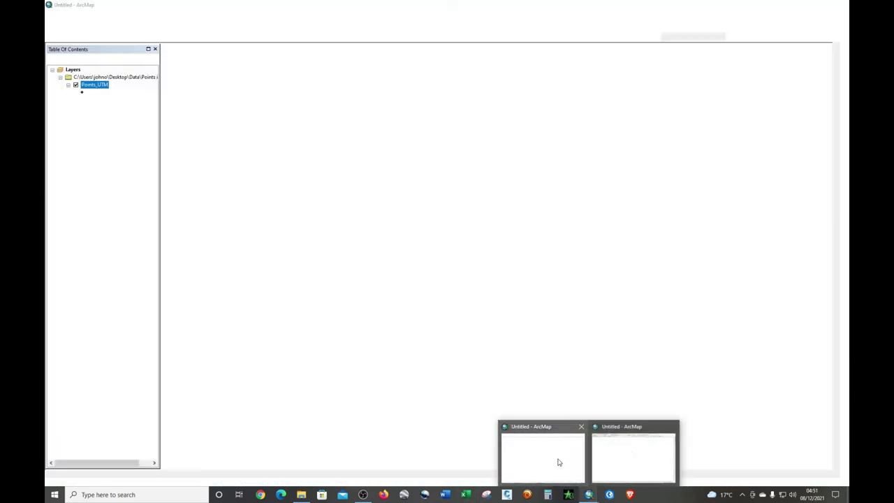
pyautogui.click(559, 462)
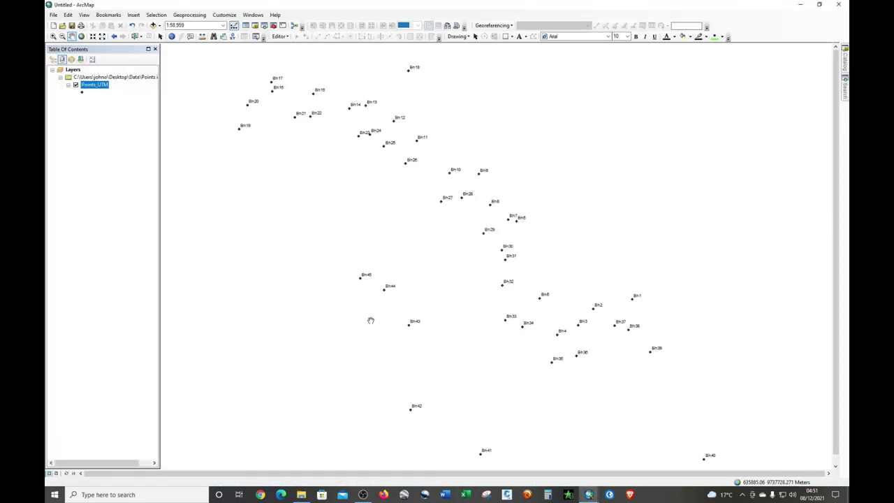
pyautogui.click(801, 5)
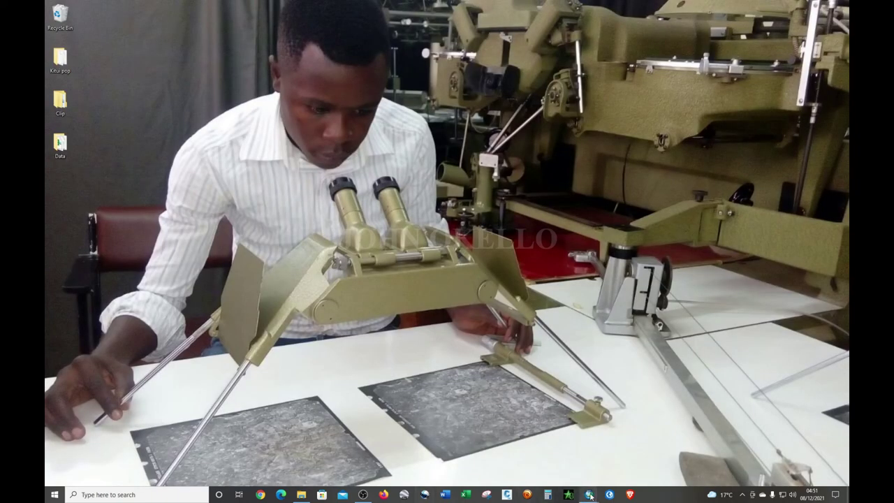
# Launch a new ArcMap 10.8 session and dismiss the Getting Started dialog to work in a blank map.
pyautogui.moveTo(590, 495)
pyautogui.rightClick(590, 496)
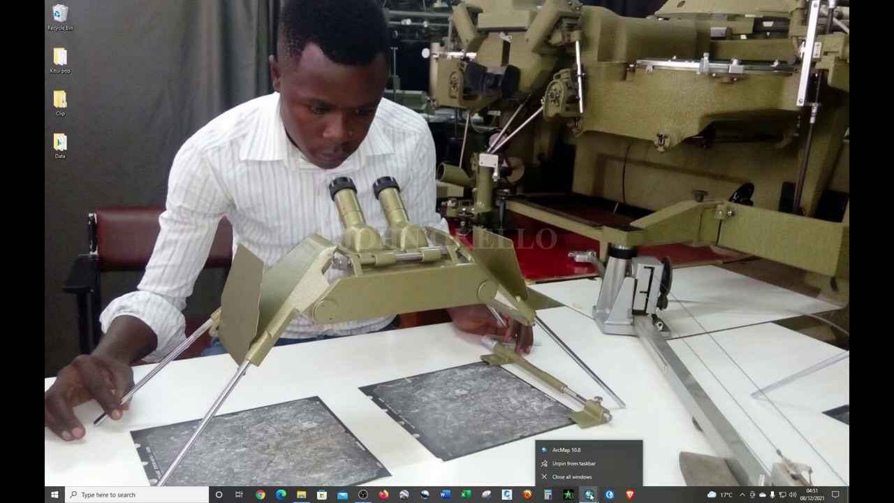
pyautogui.click(564, 452)
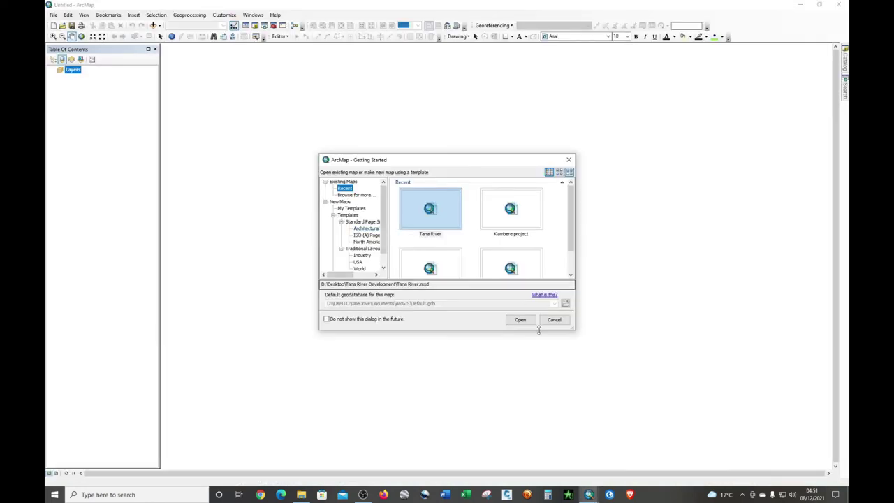
pyautogui.click(552, 321)
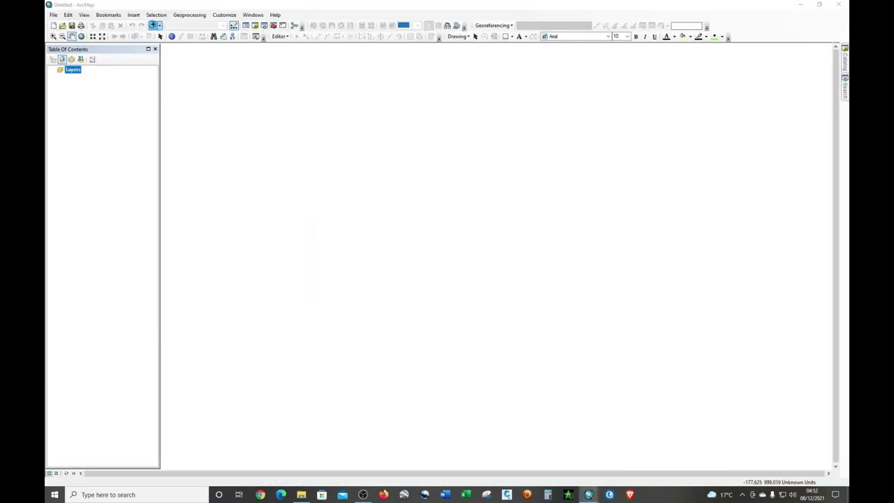
# Add Points_WGS84.shp from the Points in WGS84 folder inside Data to the map.
pyautogui.click(153, 26)
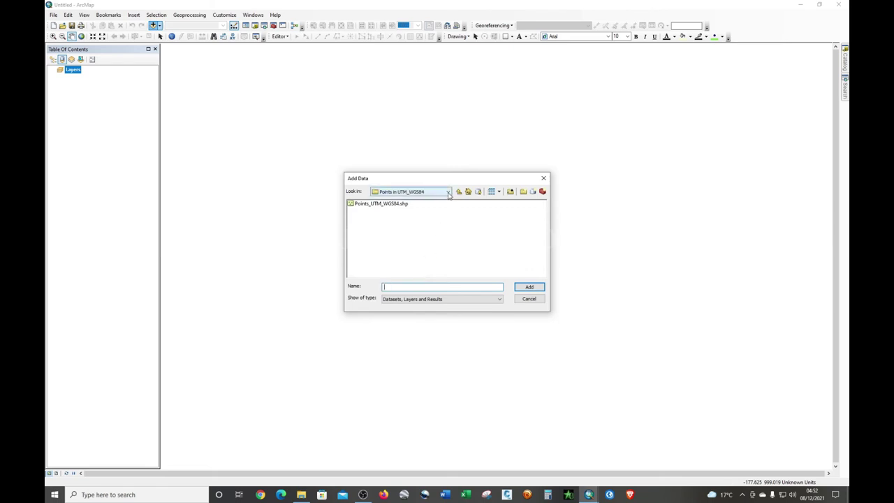
pyautogui.click(448, 193)
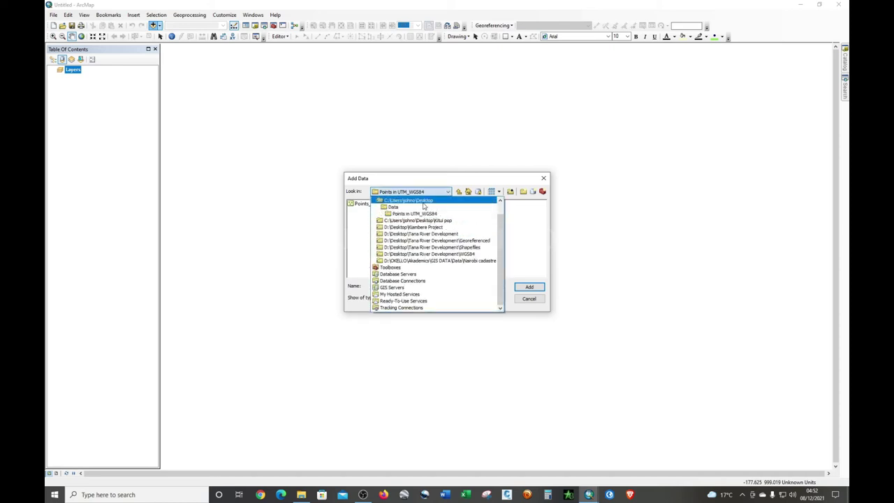
pyautogui.click(420, 207)
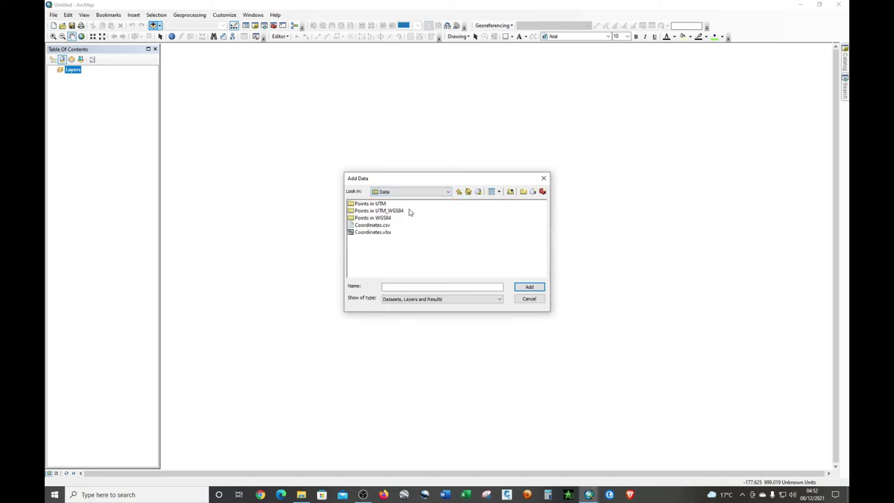
pyautogui.doubleClick(374, 219)
pyautogui.click(384, 205)
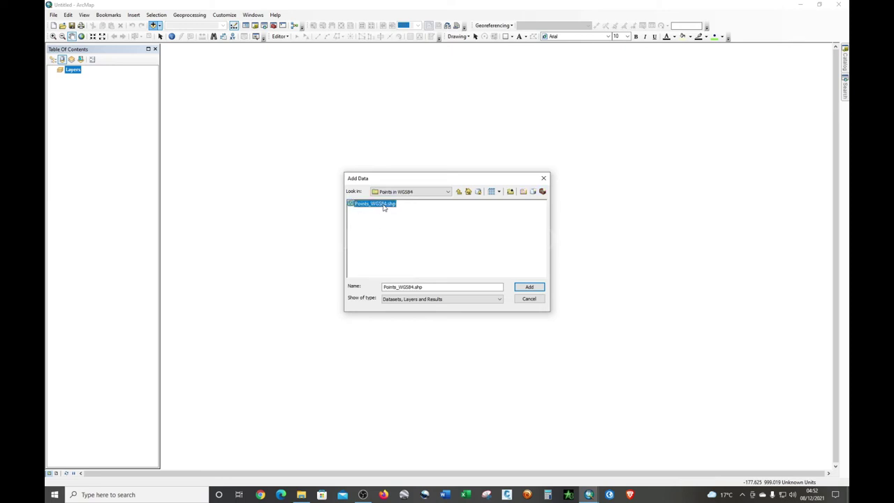
pyautogui.click(529, 287)
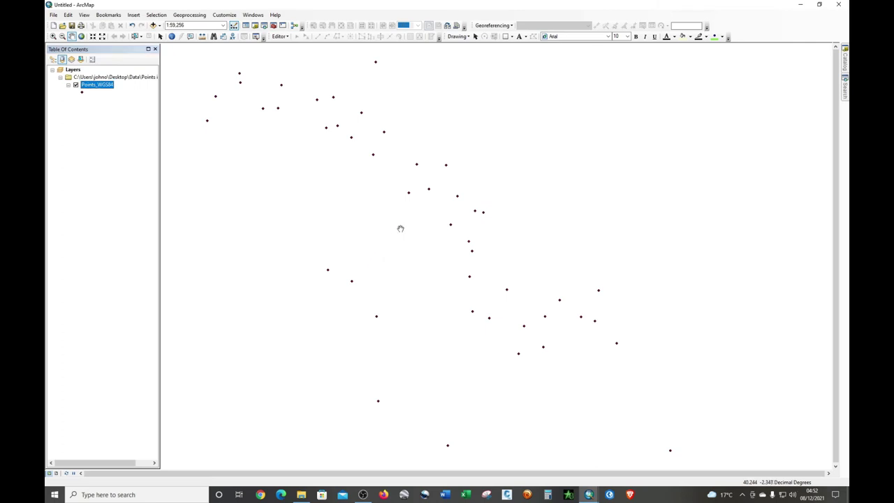
# Examine the coordinate system of the Points_WGS84 layer in its source properties.
pyautogui.click(106, 84)
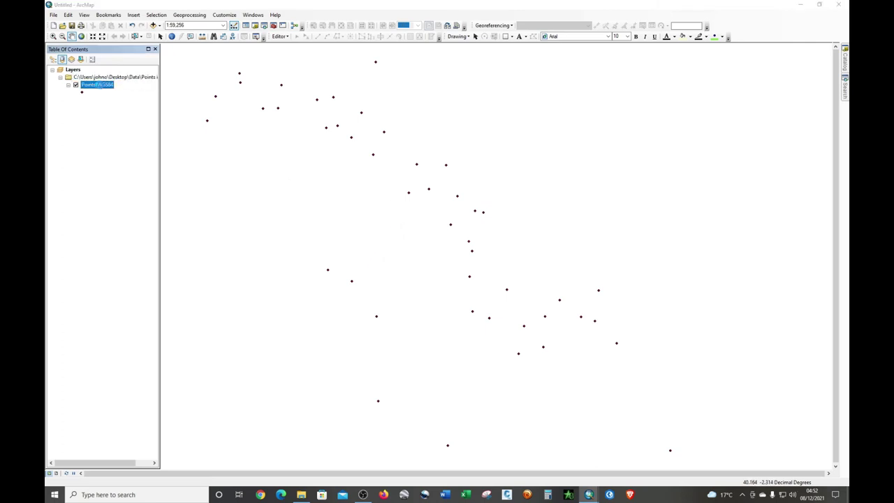
pyautogui.doubleClick(101, 86)
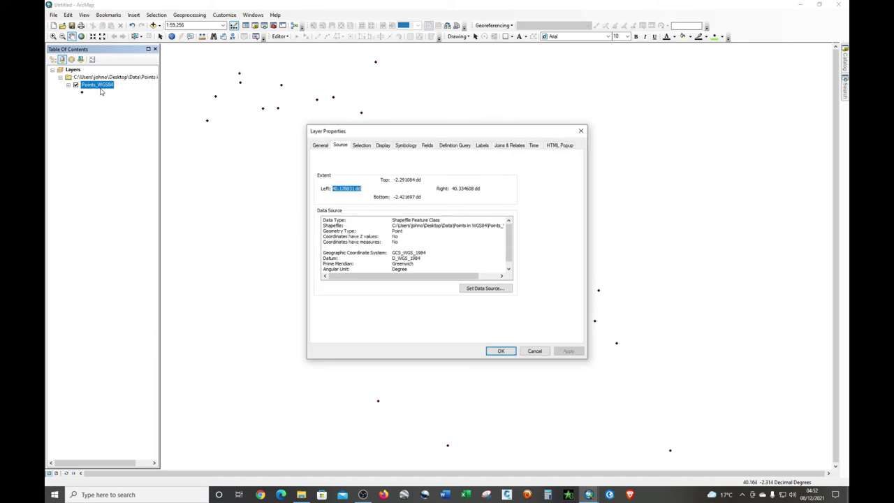
pyautogui.click(579, 133)
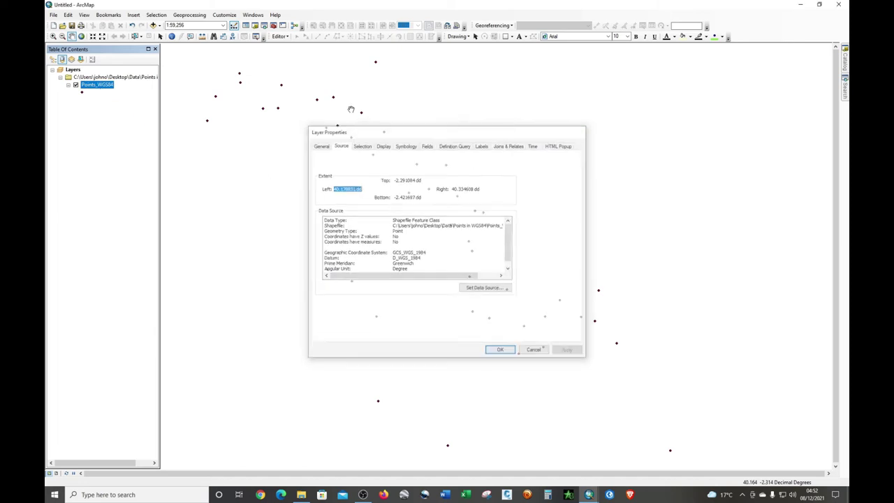
pyautogui.click(103, 86)
pyautogui.click(100, 107)
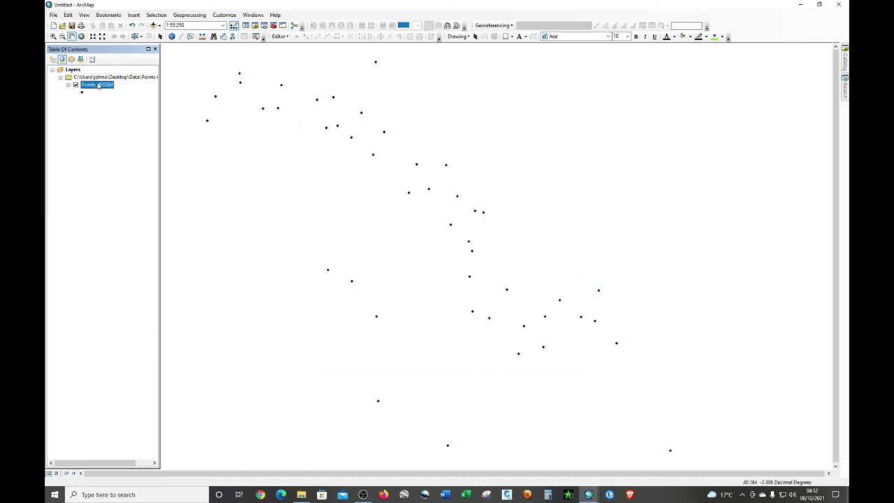
pyautogui.rightClick(98, 86)
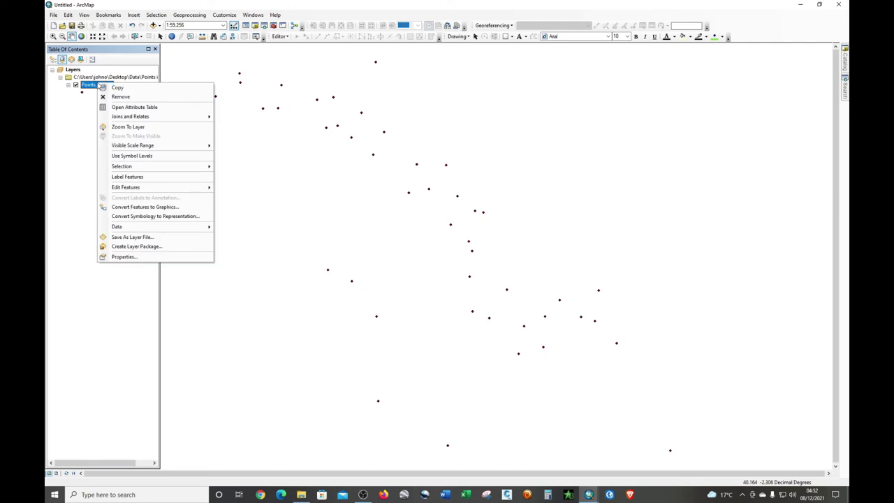
pyautogui.click(120, 257)
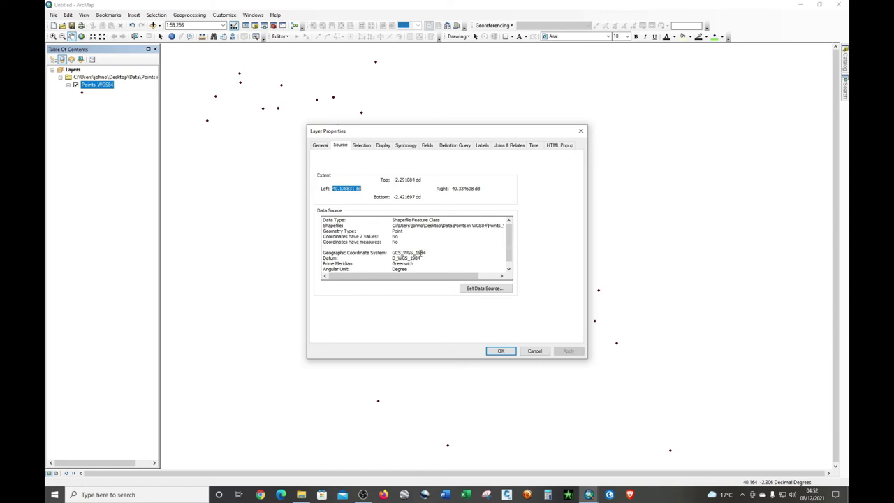
pyautogui.click(501, 350)
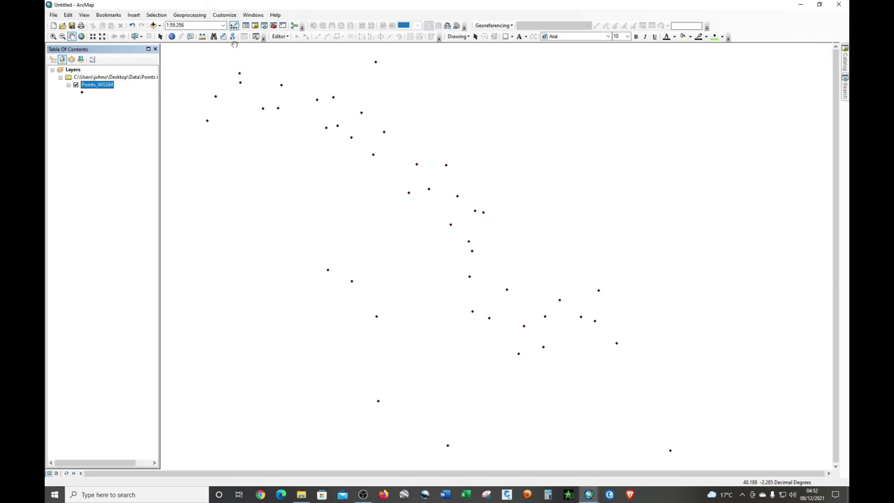
# Run the Add XY Coordinates tool from the Features toolset of Data Management Tools with Points_WGS84 as the input features.
pyautogui.click(273, 25)
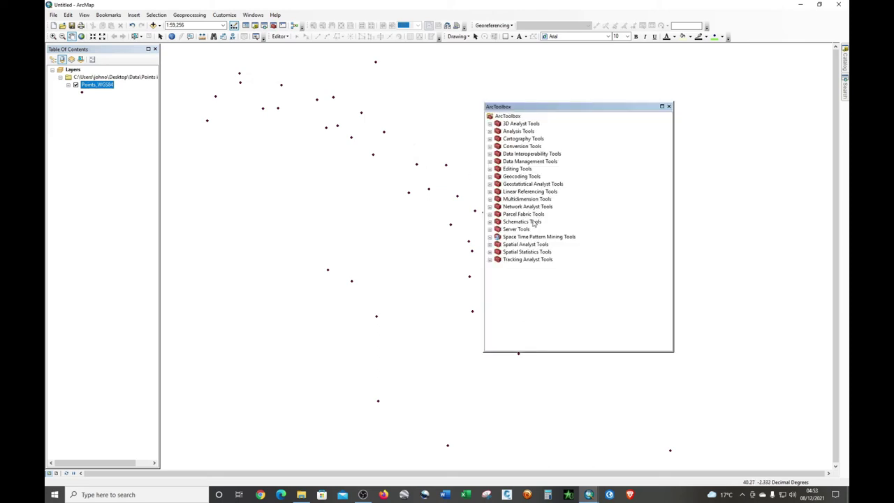
pyautogui.click(490, 161)
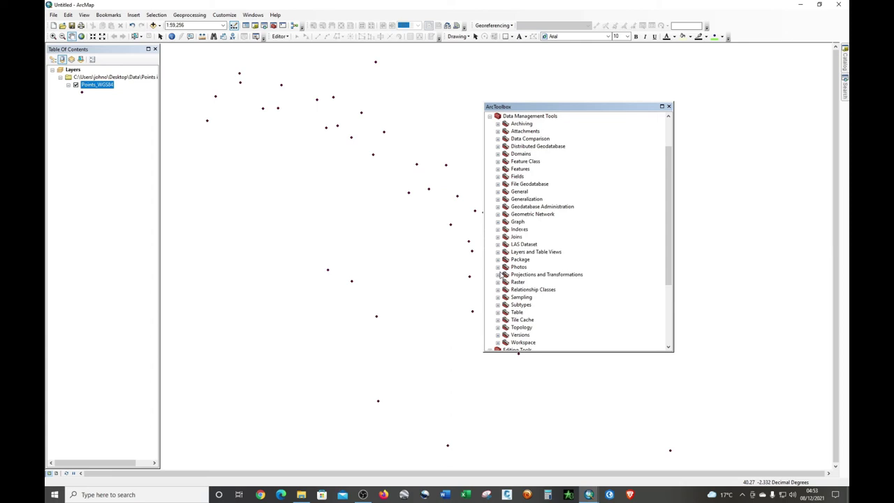
pyautogui.scroll(1, 500, 275)
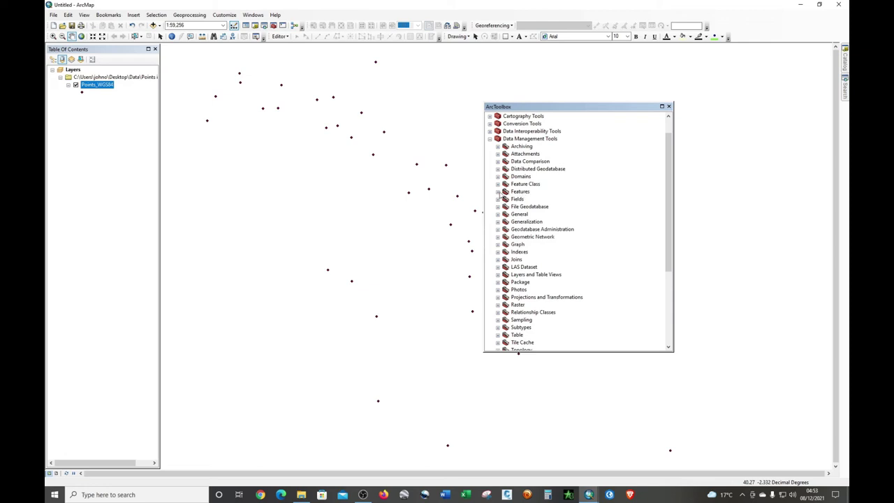
pyautogui.click(498, 192)
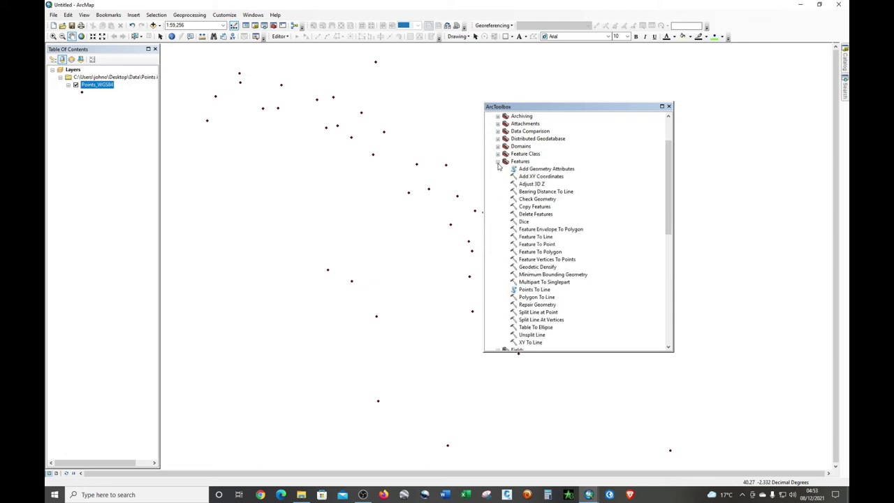
pyautogui.click(498, 162)
pyautogui.click(498, 162)
pyautogui.doubleClick(542, 178)
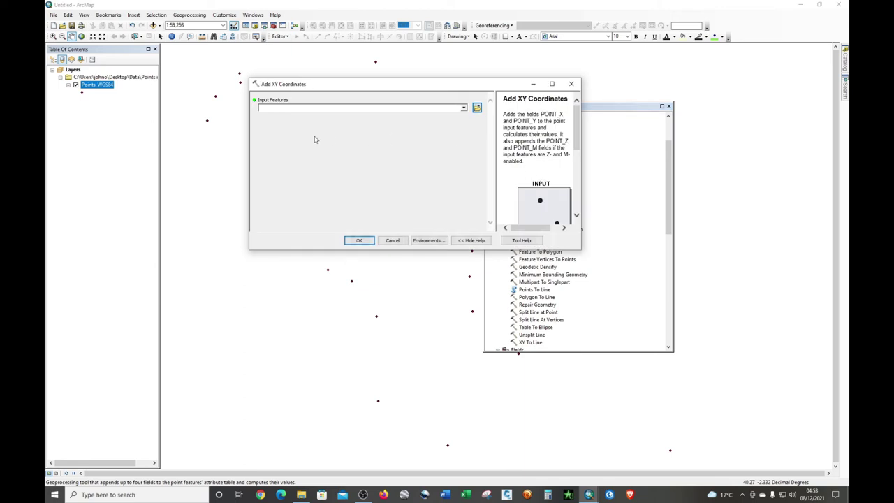
pyautogui.click(463, 110)
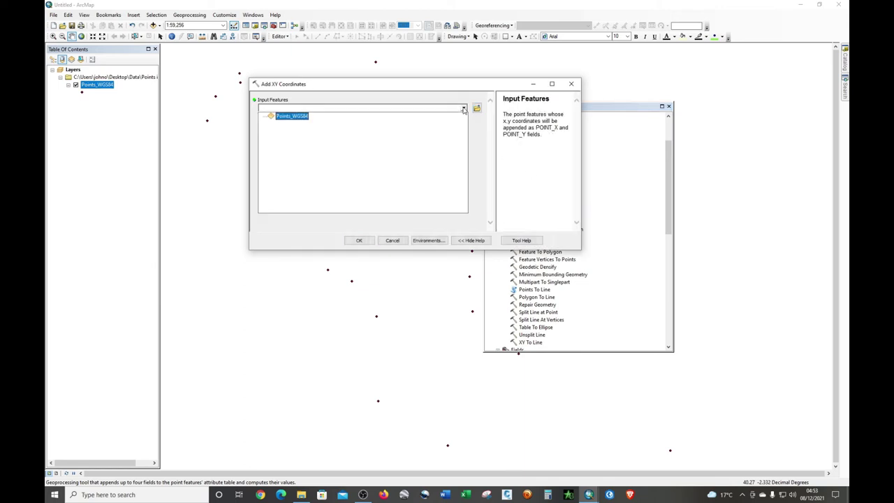
pyautogui.click(296, 117)
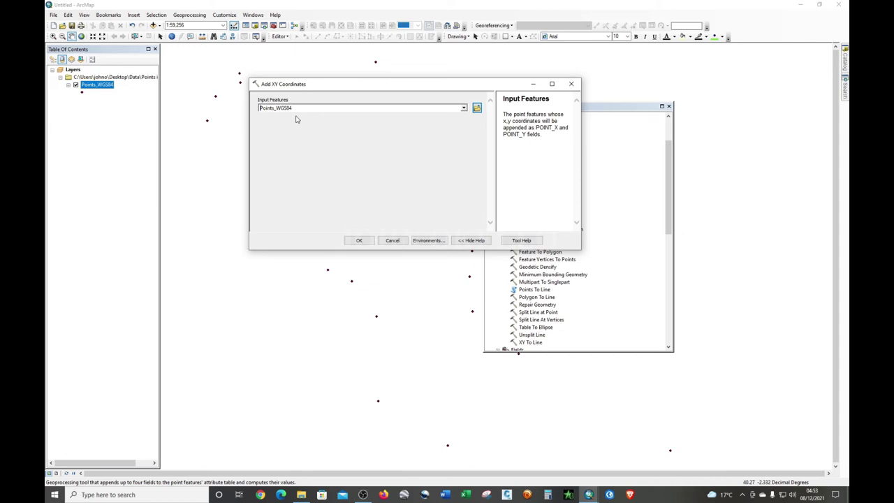
pyautogui.click(357, 239)
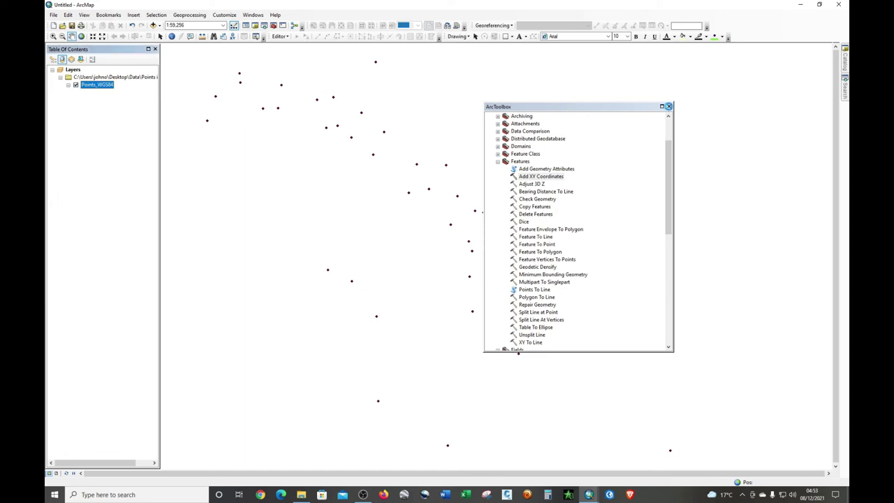
# Close ArcToolbox and view the source properties of the Points_WGS84 layer.
pyautogui.click(669, 107)
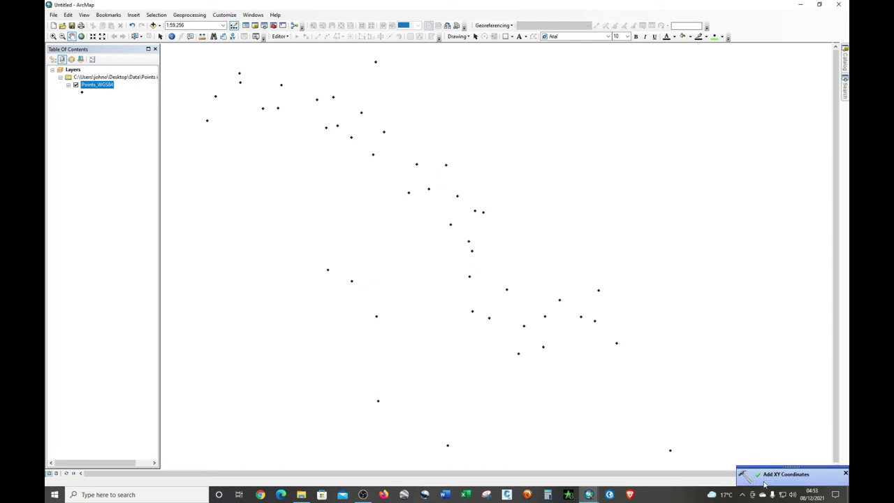
pyautogui.click(90, 86)
pyautogui.doubleClick(90, 85)
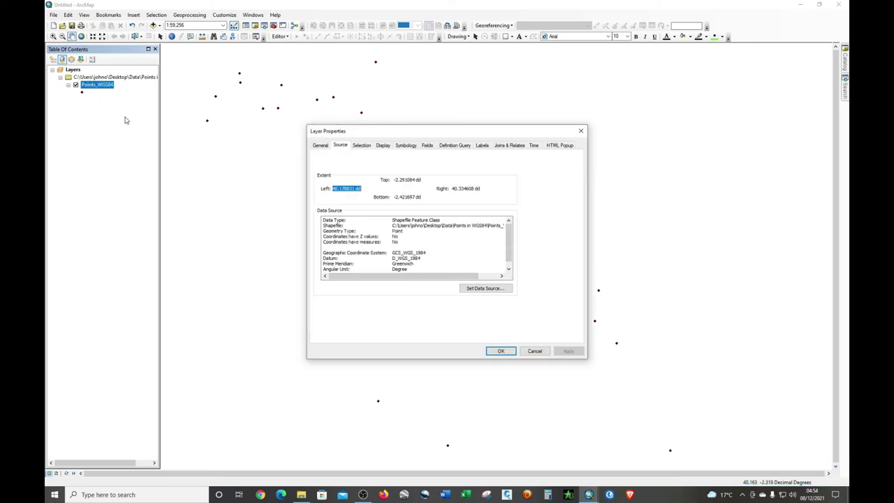
pyautogui.click(582, 132)
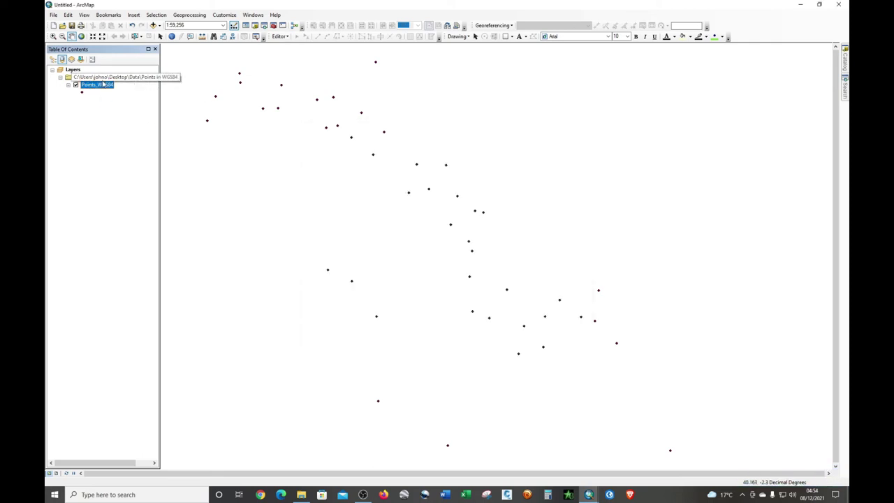
pyautogui.doubleClick(102, 84)
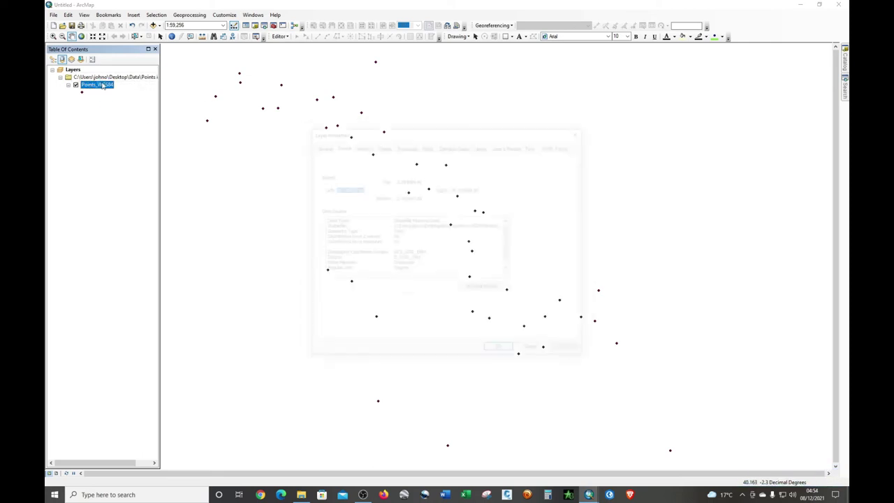
pyautogui.press('Escape')
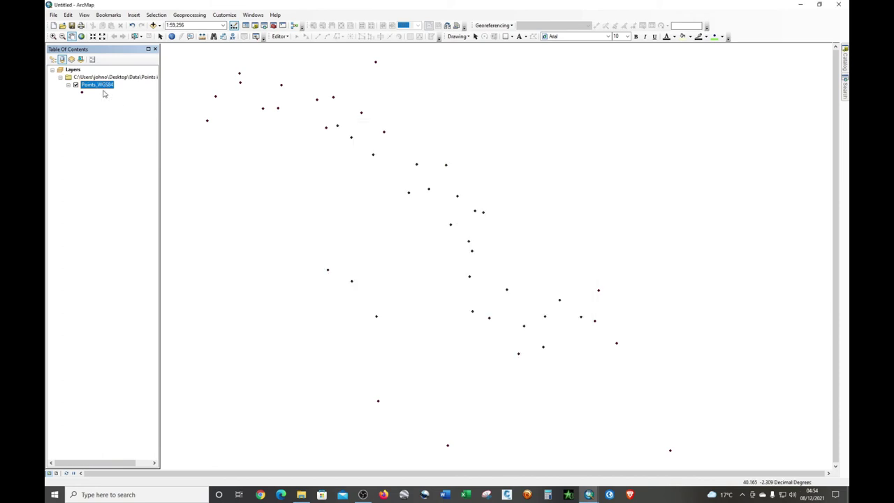
# Open the Points_WGS84 attribute table and examine the POINT_X and POINT_Y fields.
pyautogui.rightClick(105, 85)
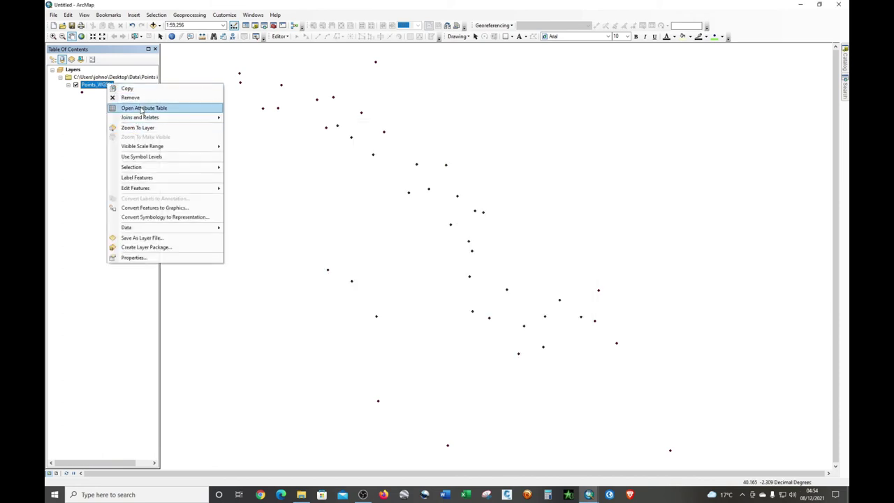
pyautogui.click(140, 108)
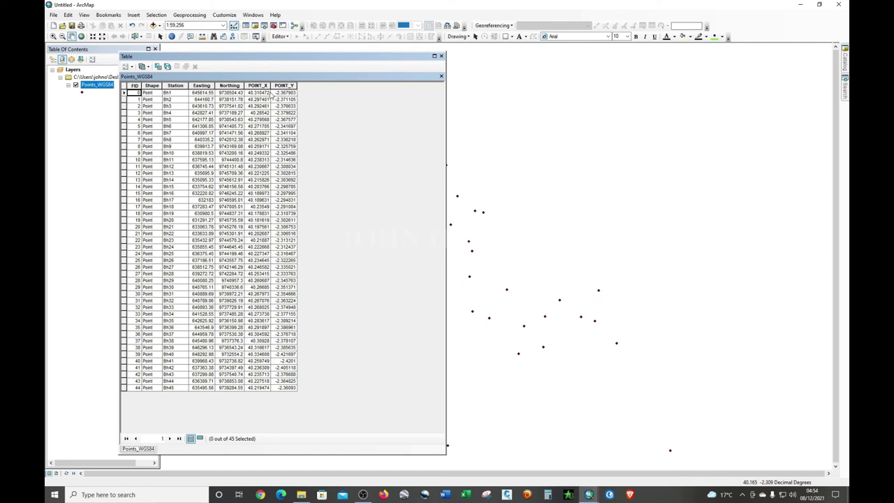
pyautogui.moveTo(392, 59); pyautogui.dragTo(577, 76)
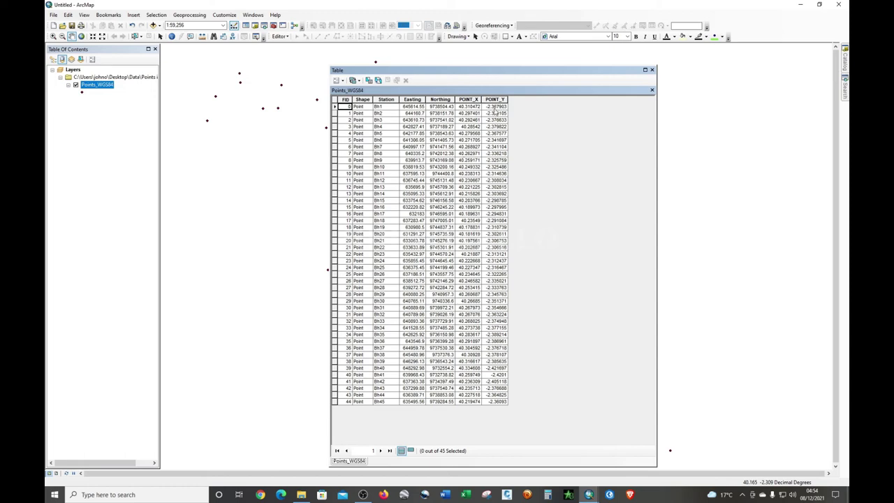
pyautogui.moveTo(525, 73); pyautogui.dragTo(486, 52)
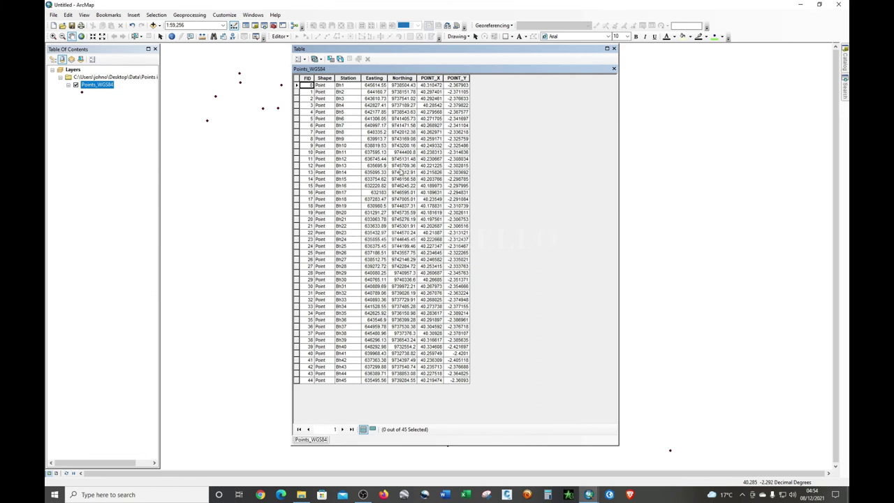
pyautogui.click(304, 60)
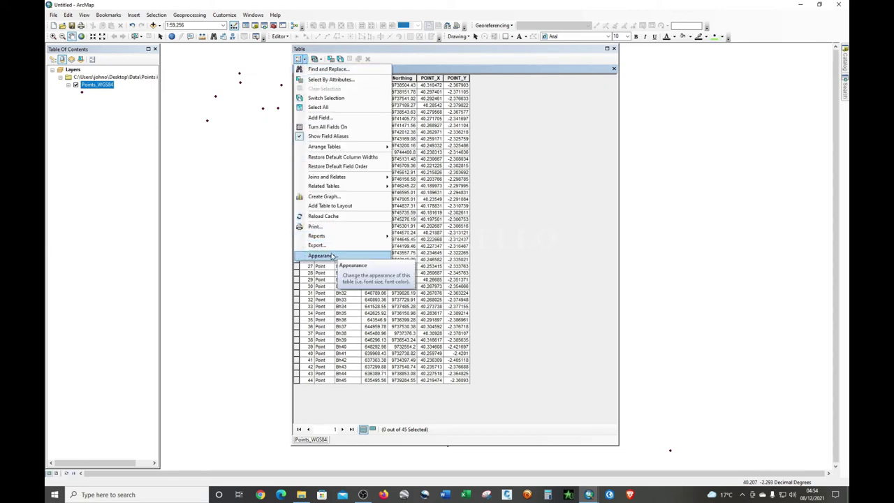
pyautogui.click(333, 249)
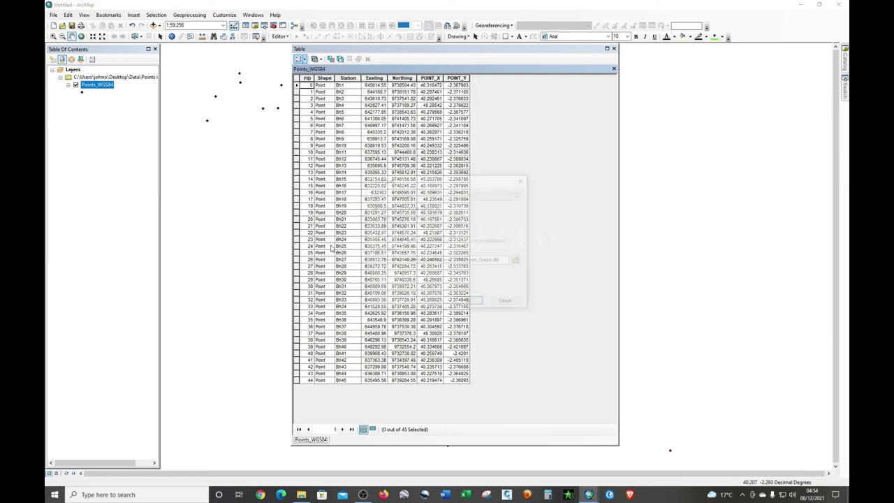
pyautogui.click(518, 260)
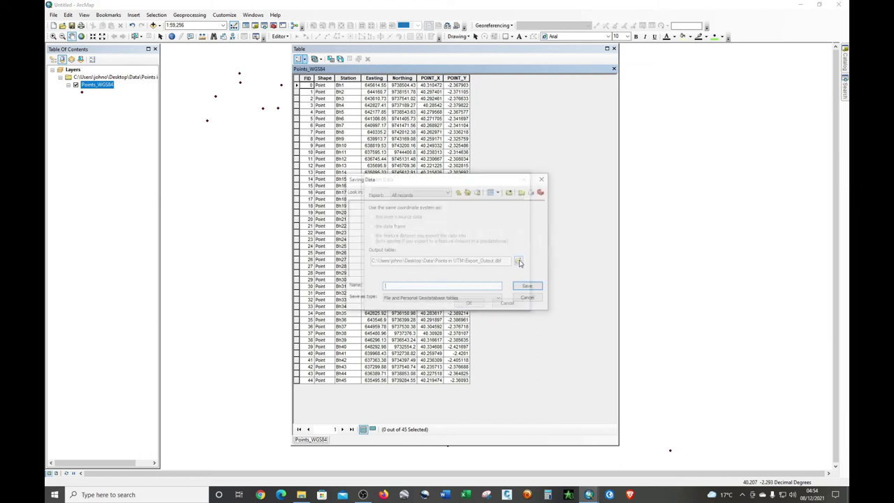
pyautogui.click(544, 179)
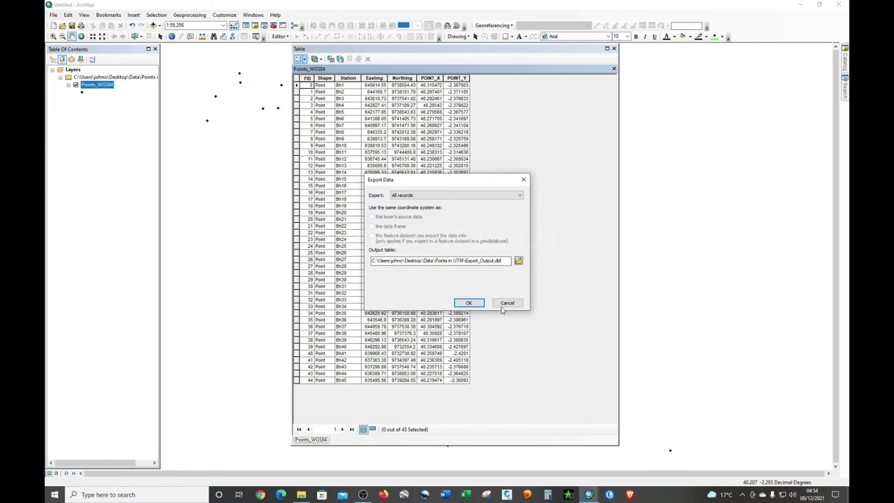
pyautogui.press('Escape')
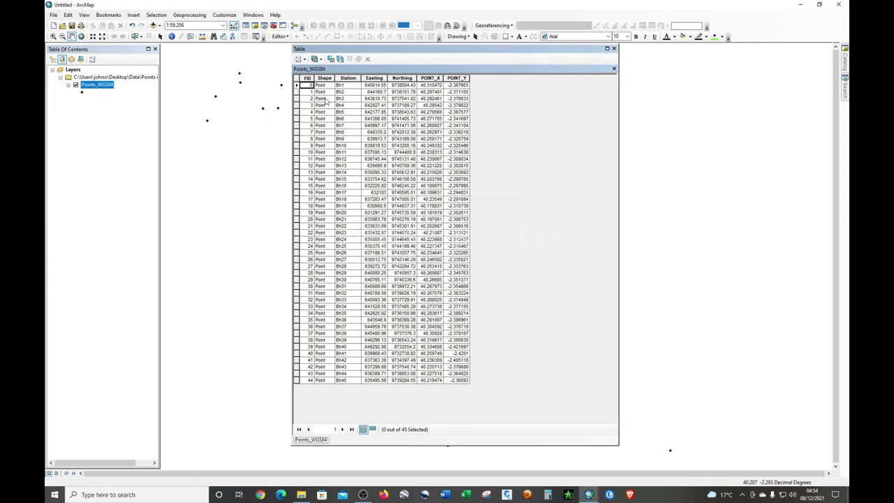
# Export all table records as a dBASE table named Points_DD in the Points in UTM folder, add it to the map and close the attribute table.
pyautogui.click(302, 59)
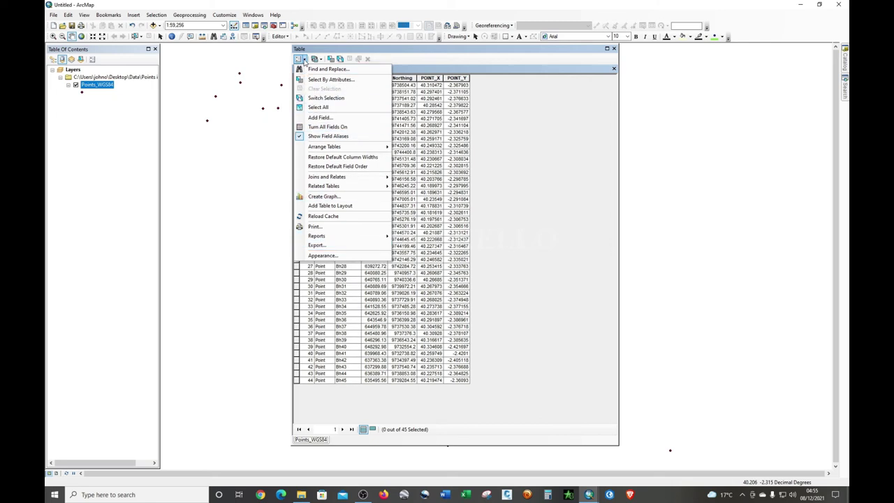
pyautogui.click(318, 245)
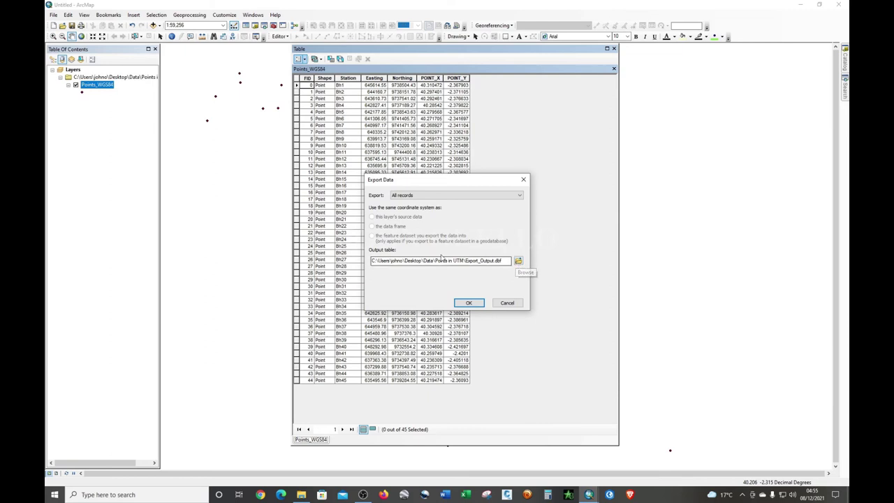
pyautogui.click(517, 261)
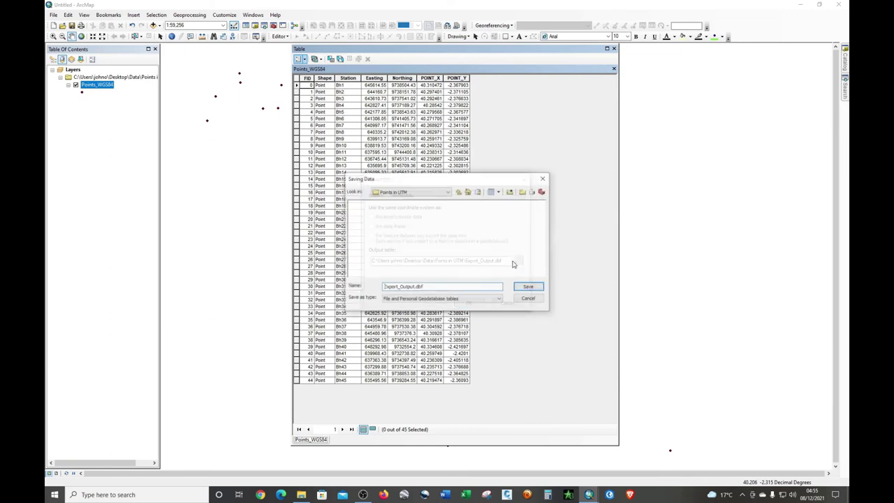
pyautogui.click(430, 300)
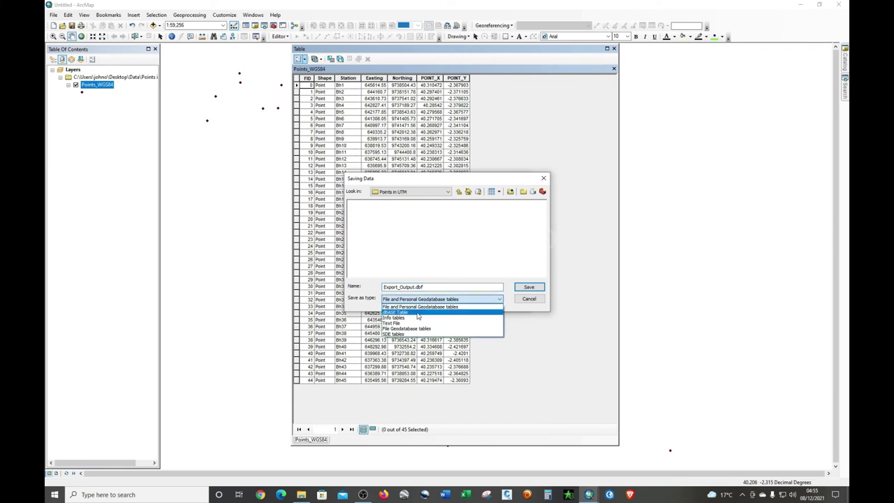
pyautogui.click(402, 314)
pyautogui.doubleClick(424, 288)
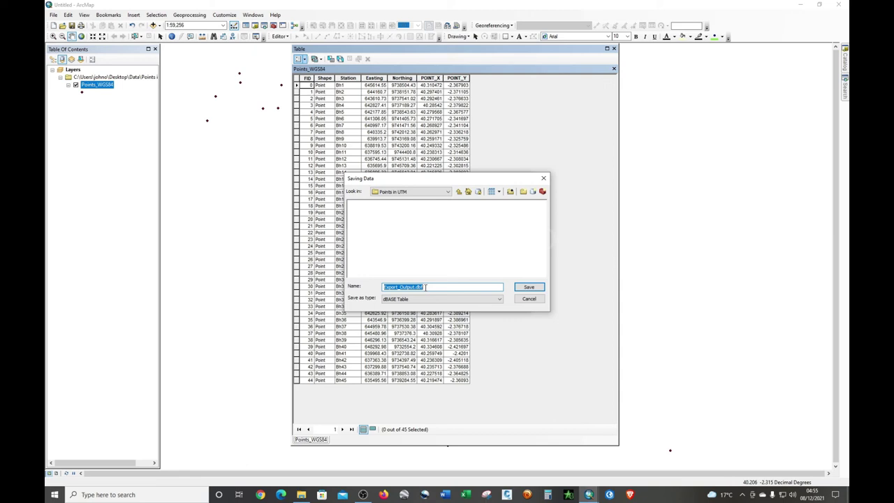
pyautogui.write('Points_DD')
pyautogui.click(529, 288)
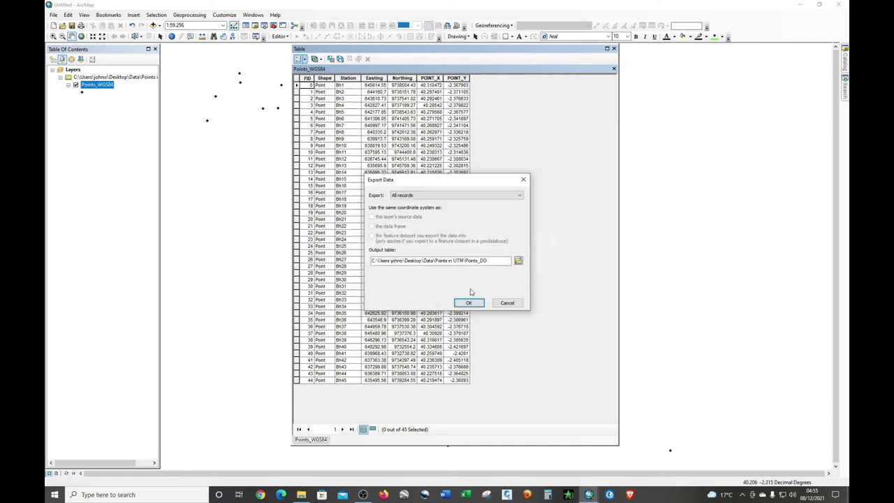
pyautogui.click(468, 305)
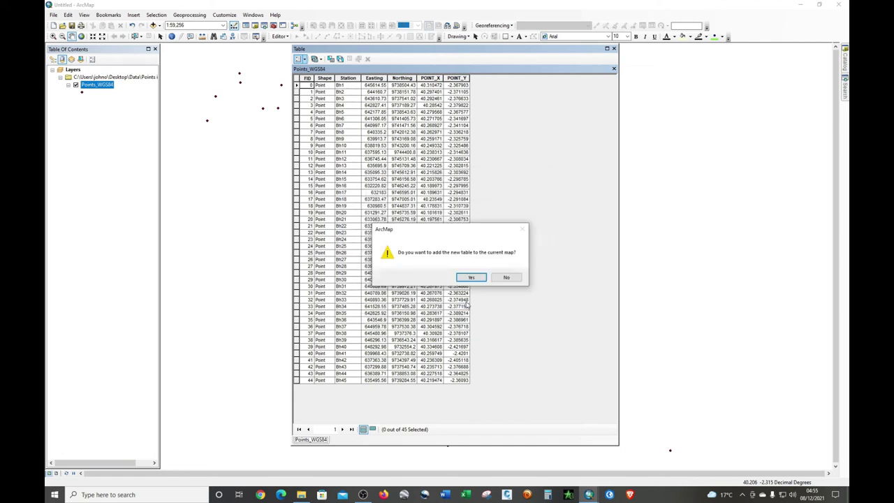
pyautogui.click(477, 278)
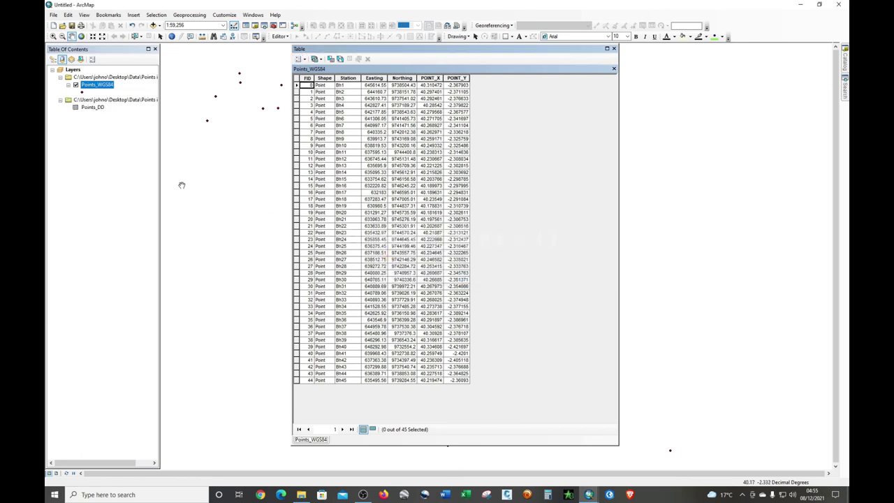
pyautogui.click(614, 48)
# Look for the exported Points_DD files in the Points in WGS84 and Points in UTM folders inside the desktop Data folder.
pyautogui.click(802, 4)
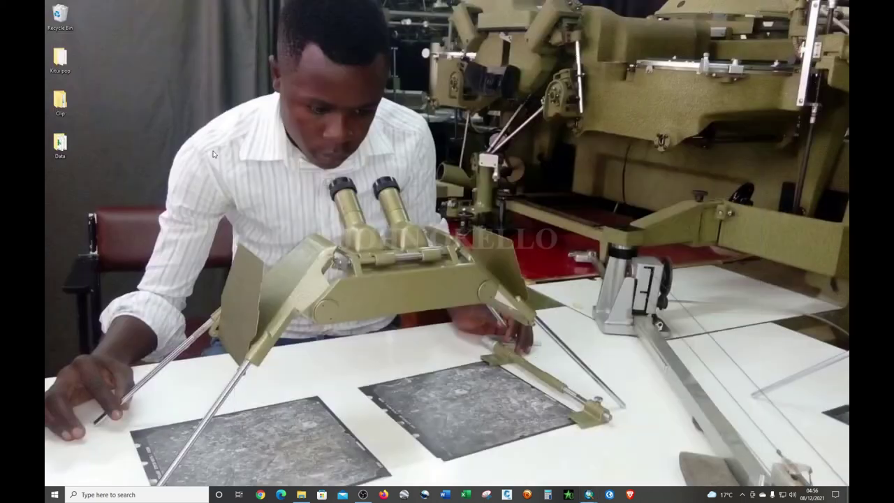
pyautogui.doubleClick(60, 143)
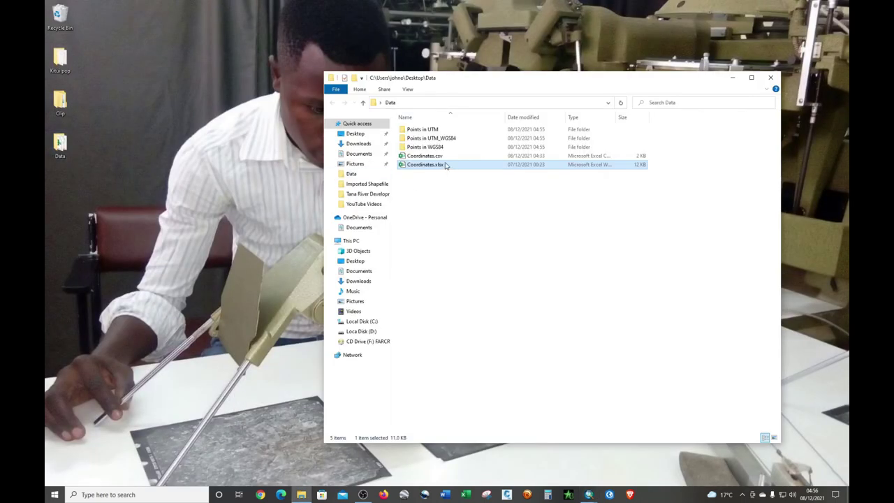
pyautogui.doubleClick(438, 147)
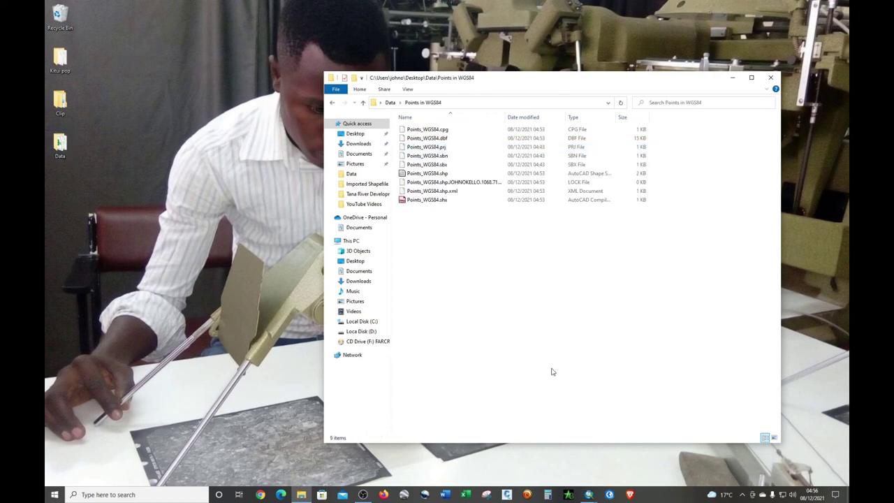
pyautogui.click(588, 494)
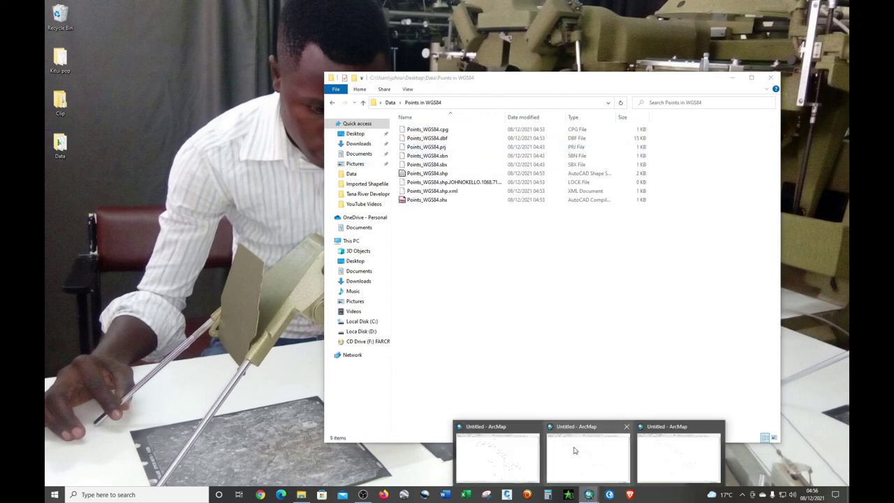
pyautogui.click(334, 102)
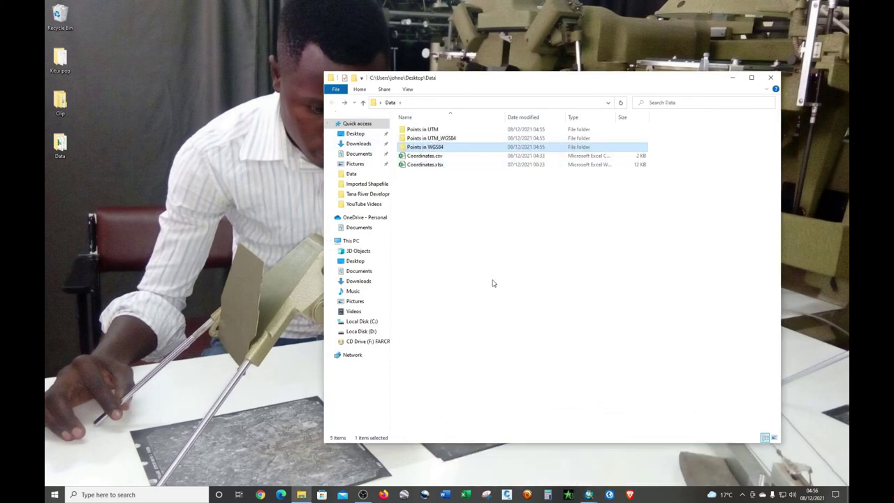
pyautogui.moveTo(591, 494)
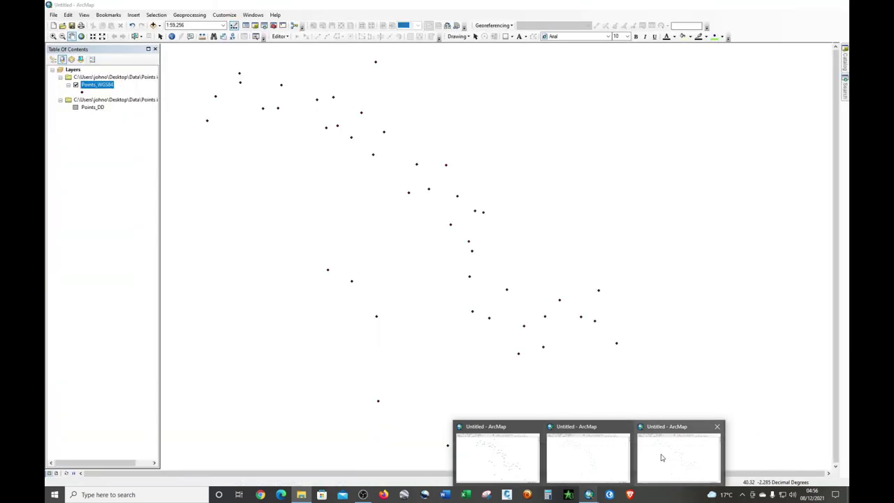
pyautogui.click(661, 457)
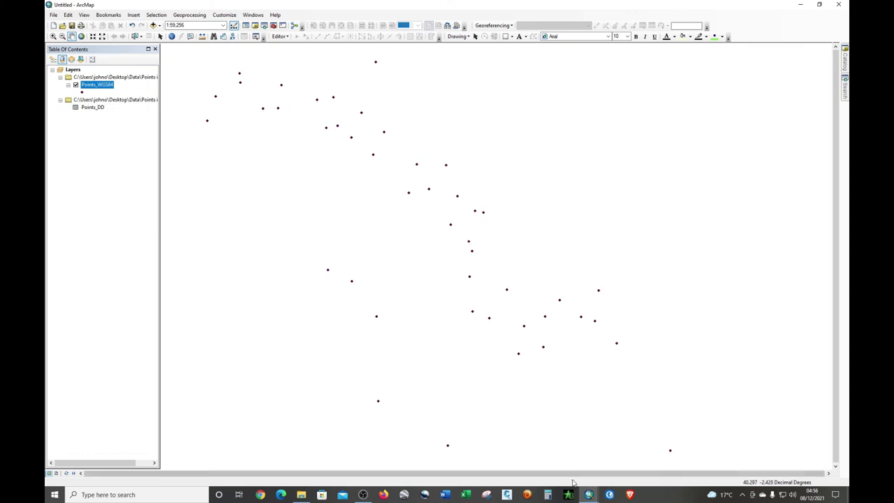
pyautogui.click(800, 4)
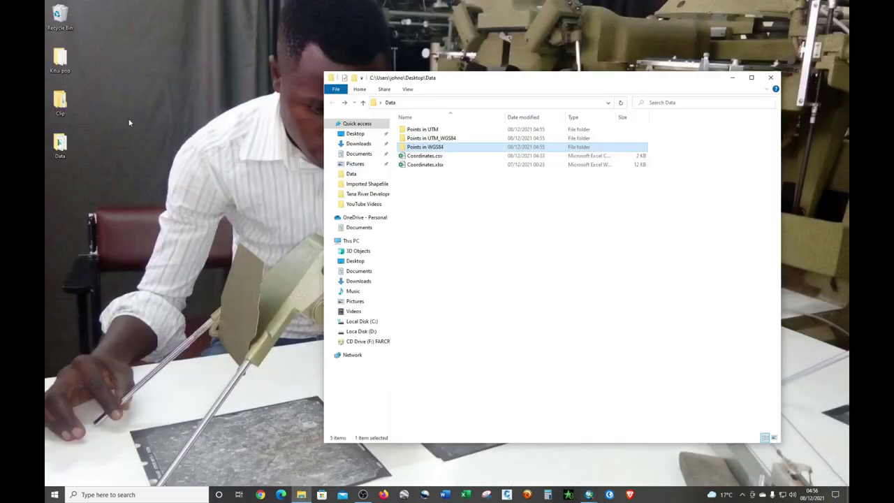
pyautogui.doubleClick(442, 131)
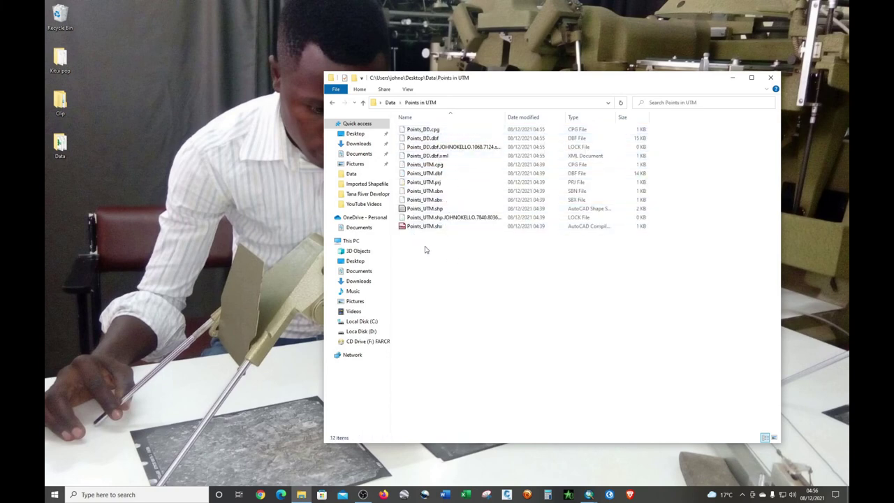
pyautogui.click(731, 78)
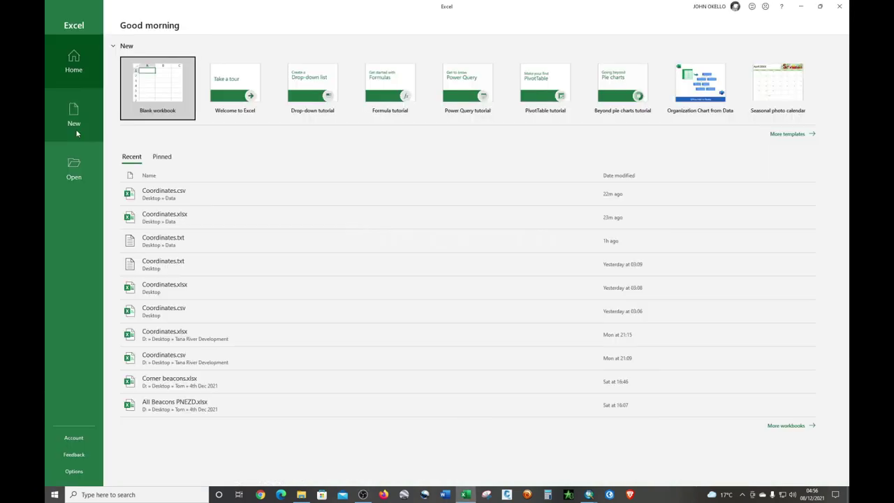
# Create a blank workbook and browse for a file to open, showing only dBase Files (*.dbf).
pyautogui.click(151, 91)
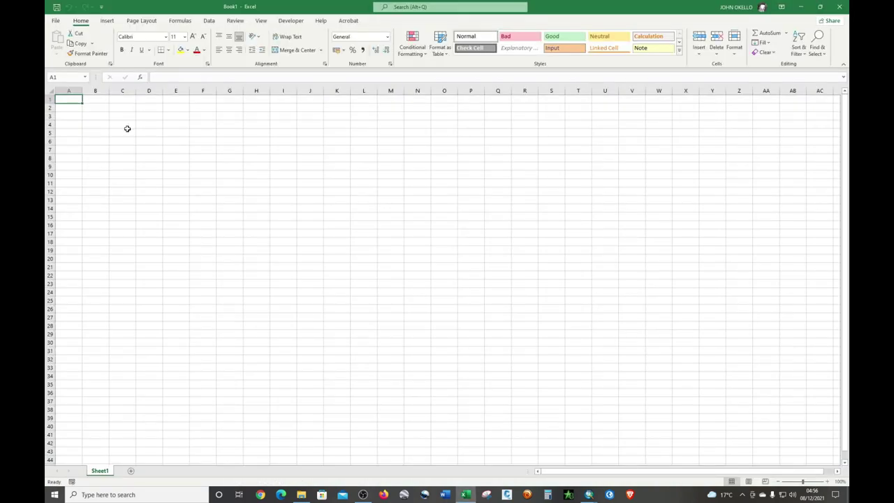
pyautogui.click(59, 24)
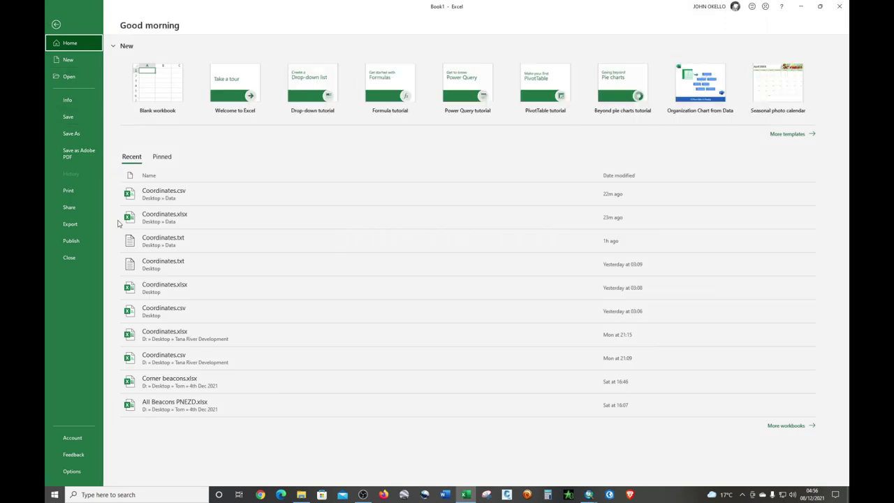
pyautogui.click(70, 77)
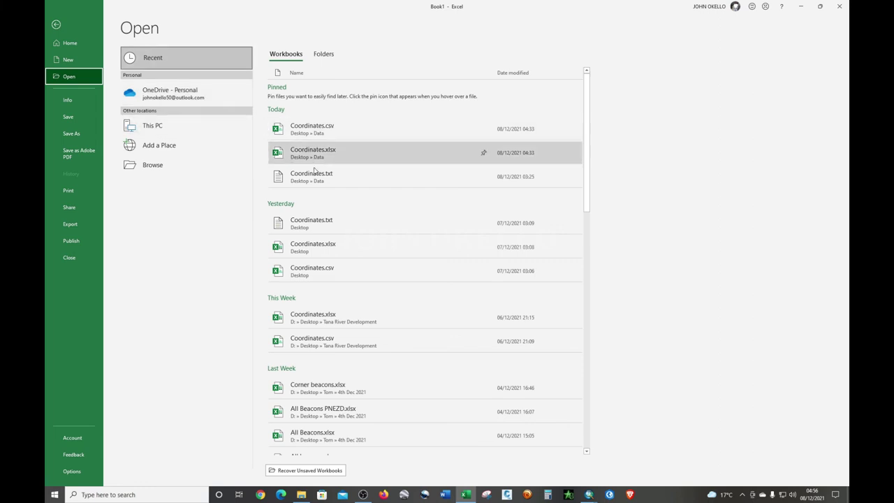
pyautogui.click(156, 170)
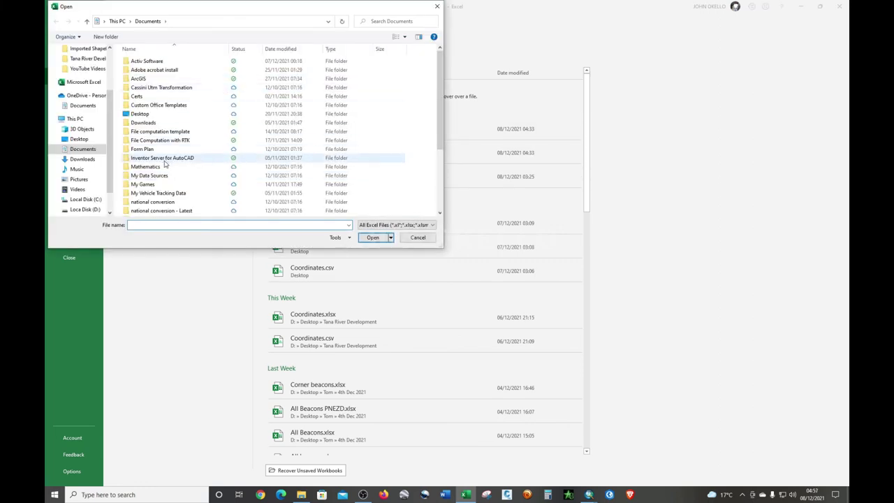
pyautogui.click(432, 227)
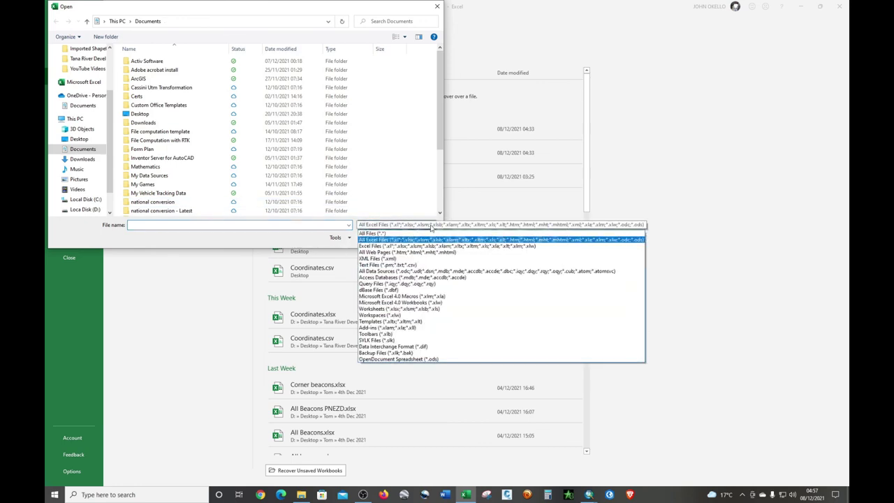
pyautogui.click(377, 291)
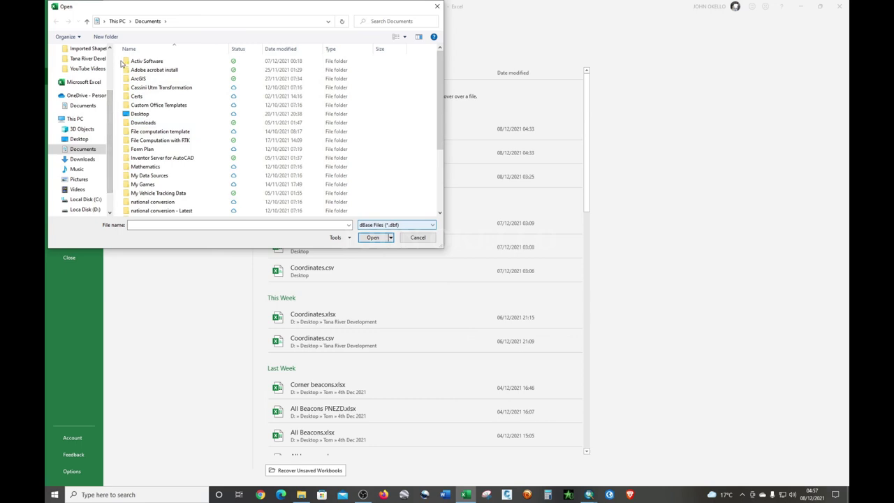
# Open Points_DD.dbf from the Points in UTM folder inside the desktop Data folder.
pyautogui.click(79, 139)
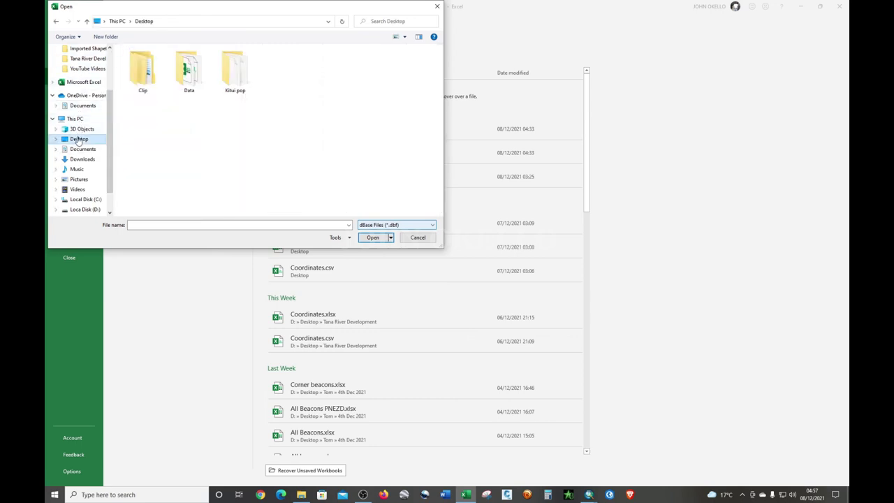
pyautogui.doubleClick(188, 70)
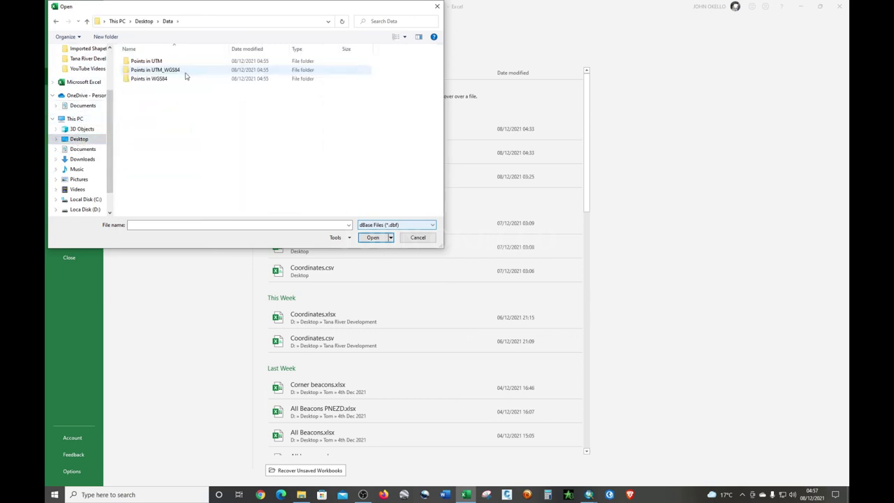
pyautogui.doubleClick(172, 61)
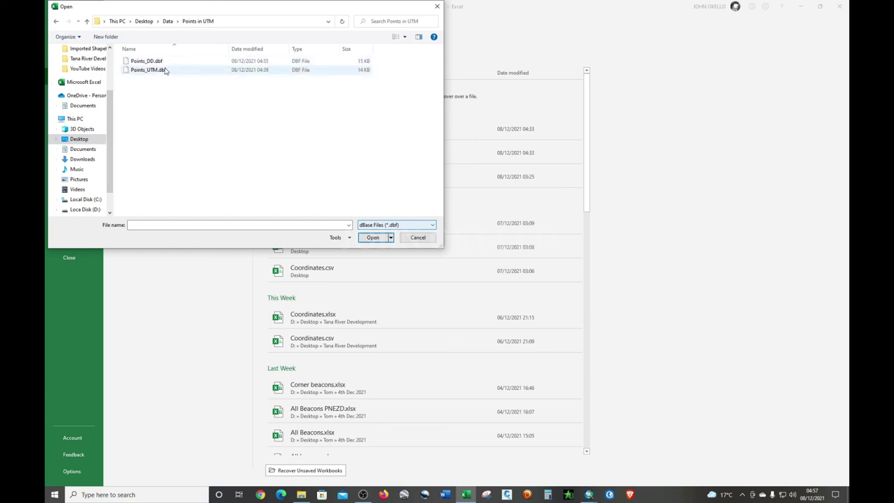
pyautogui.click(162, 64)
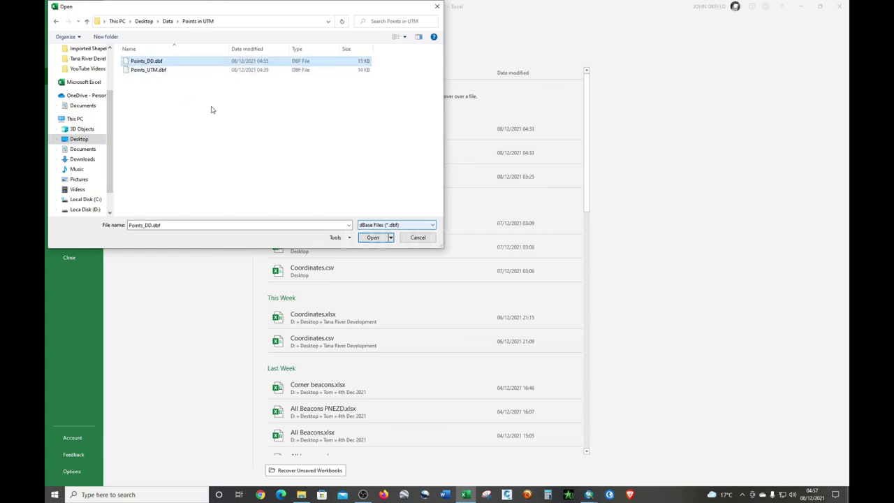
pyautogui.click(371, 237)
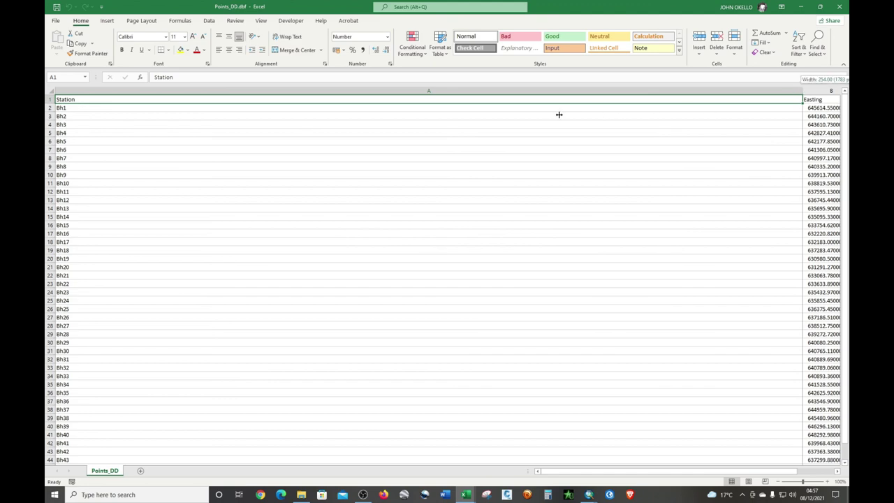
# Narrow the overly wide Station column to bring all the coordinate columns close together.
pyautogui.moveTo(802, 90); pyautogui.dragTo(512, 89)
pyautogui.moveTo(810, 91); pyautogui.dragTo(520, 83)
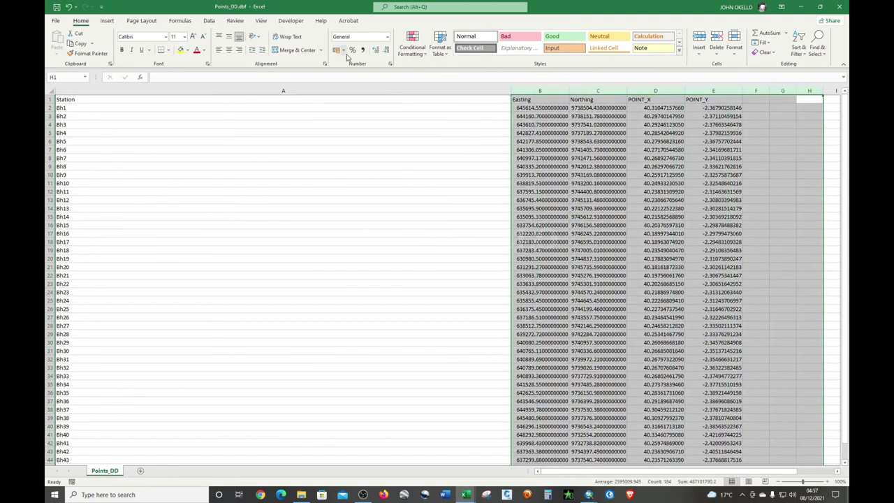
pyautogui.click(377, 166)
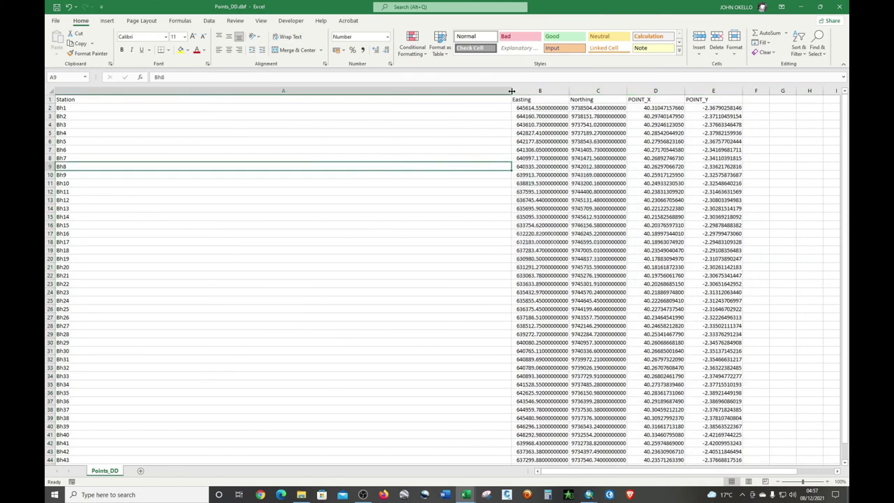
pyautogui.moveTo(511, 91); pyautogui.dragTo(493, 90)
pyautogui.moveTo(174, 76); pyautogui.dragTo(168, 77)
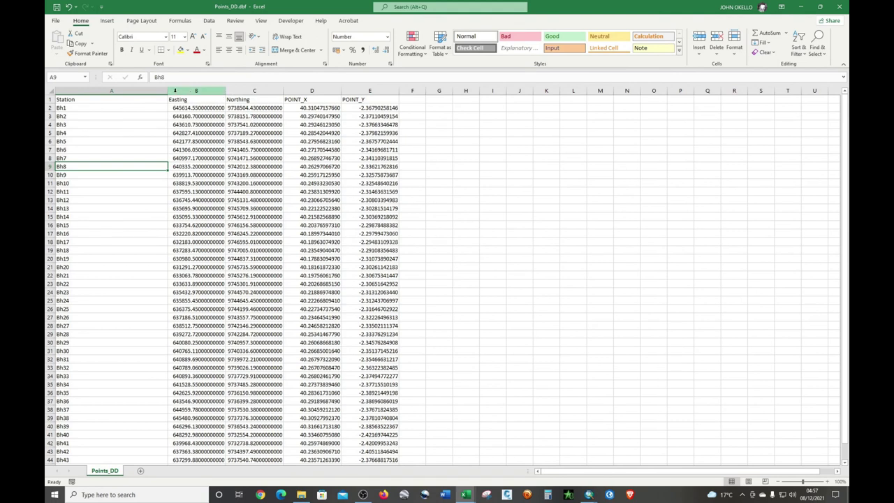
pyautogui.moveTo(168, 92); pyautogui.dragTo(98, 91)
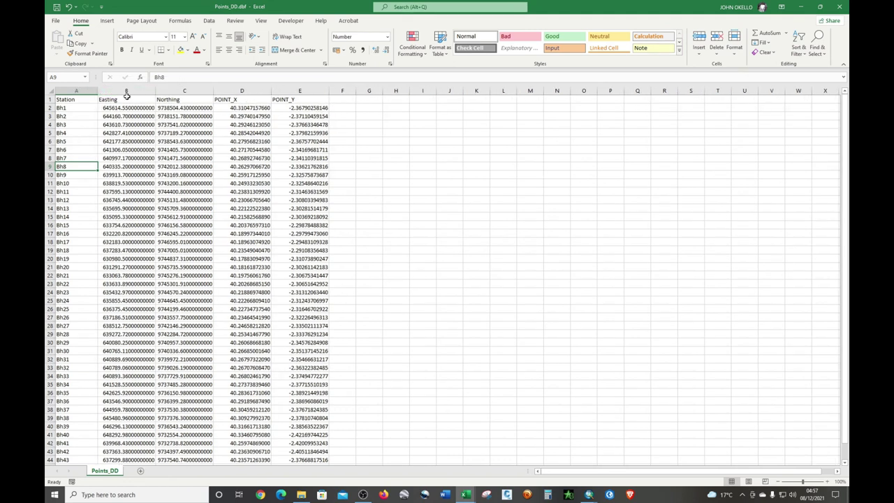
# Delete the Easting and Northing columns from the Points_DD sheet.
pyautogui.click(126, 92)
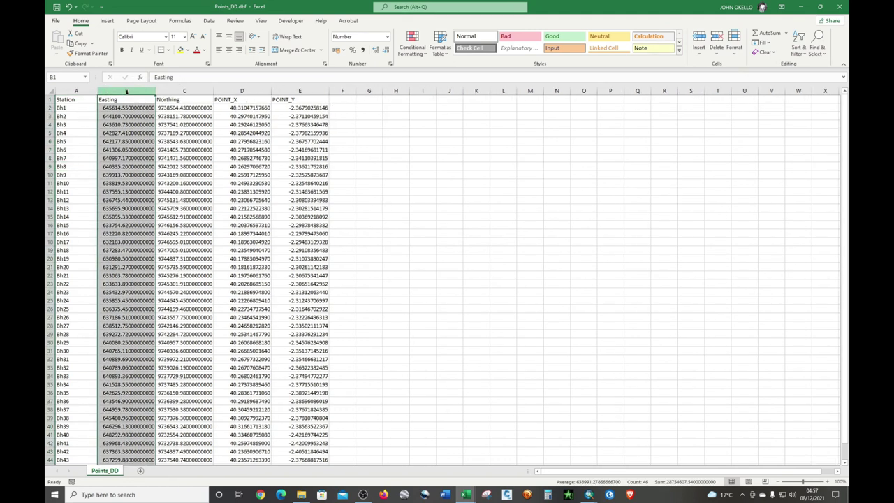
pyautogui.keyDown('ctrl'); pyautogui.click(184, 90); pyautogui.keyUp('ctrl')
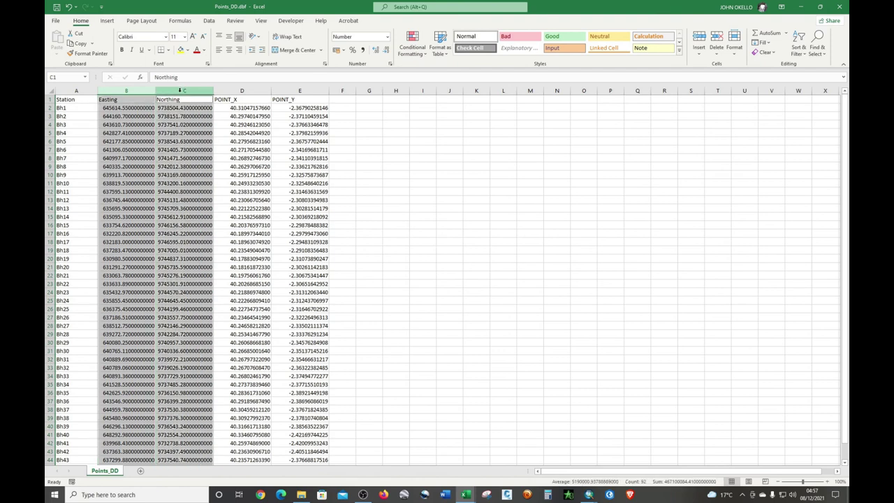
pyautogui.click(718, 55)
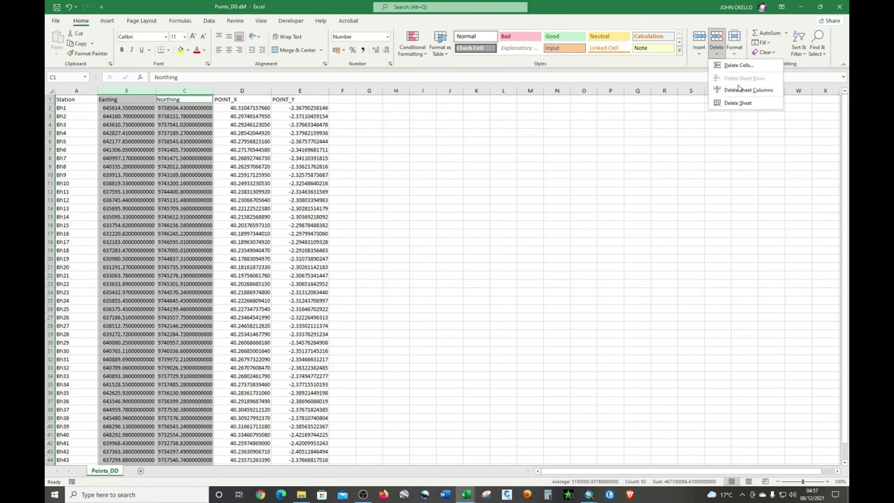
pyautogui.click(739, 90)
pyautogui.click(285, 158)
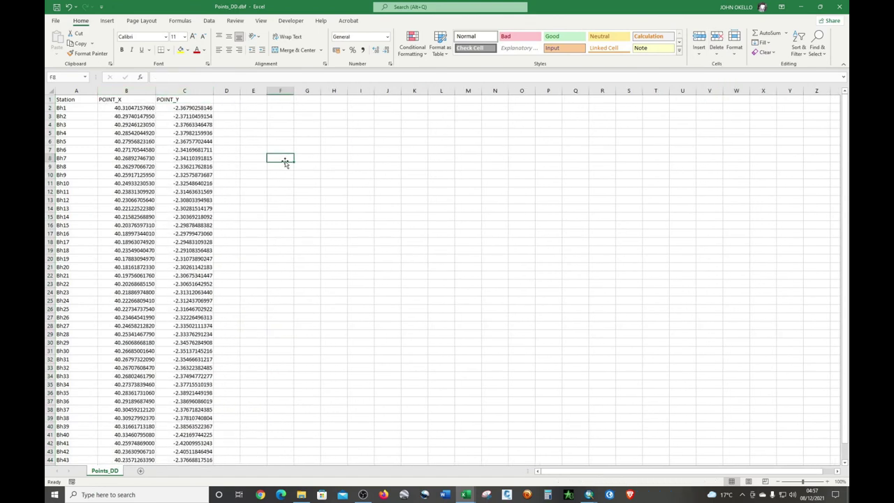
# Save the table as an Excel Workbook named Points_DD.xlsx in the desktop Data folder.
pyautogui.click(57, 23)
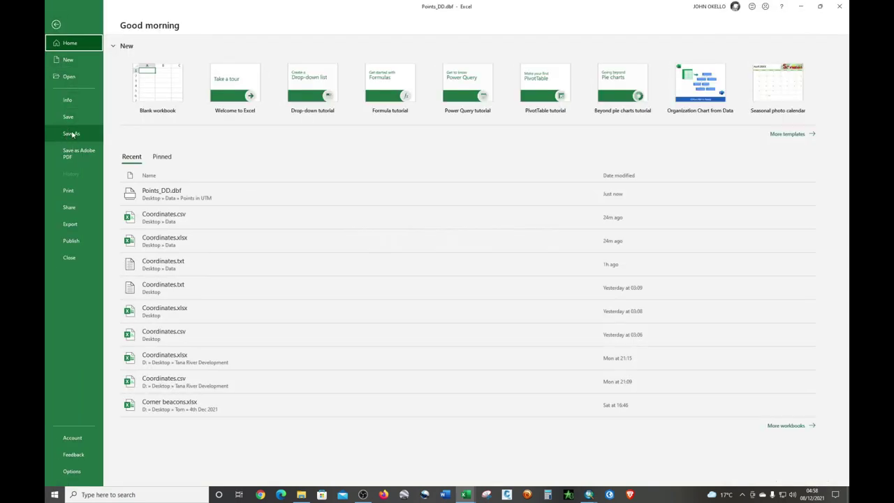
pyautogui.click(72, 133)
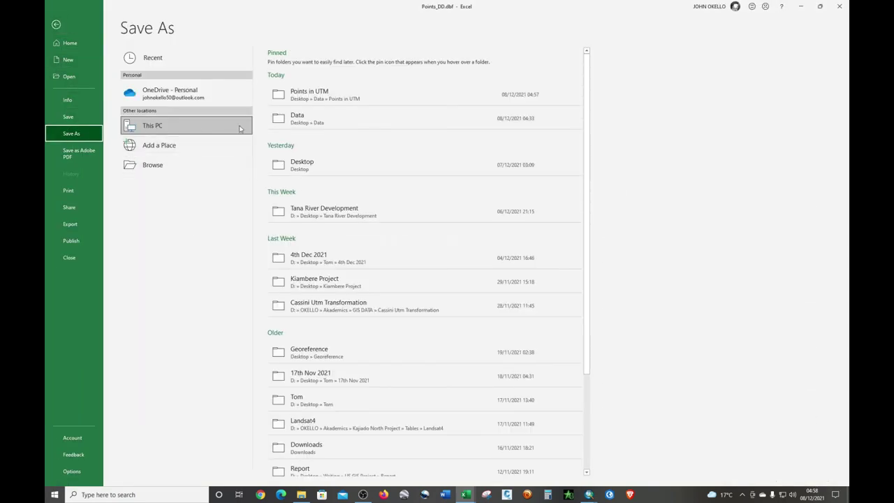
pyautogui.click(315, 124)
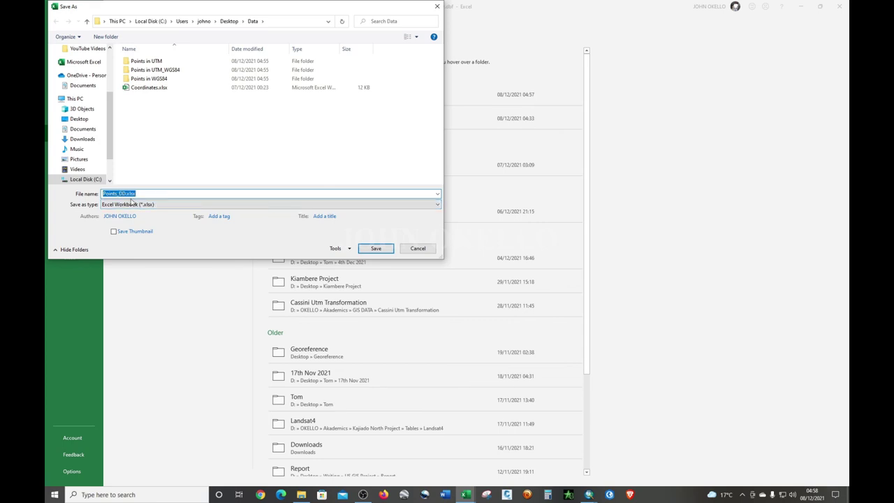
pyautogui.click(371, 246)
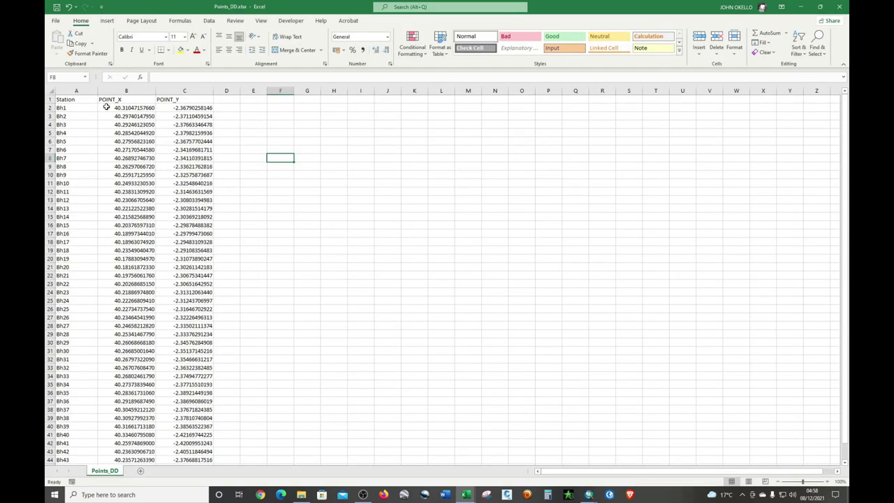
# Narrow the Station column a little more and rename the POINT_X header to X Coordinates.
pyautogui.moveTo(96, 92); pyautogui.dragTo(86, 92)
pyautogui.doubleClick(118, 99)
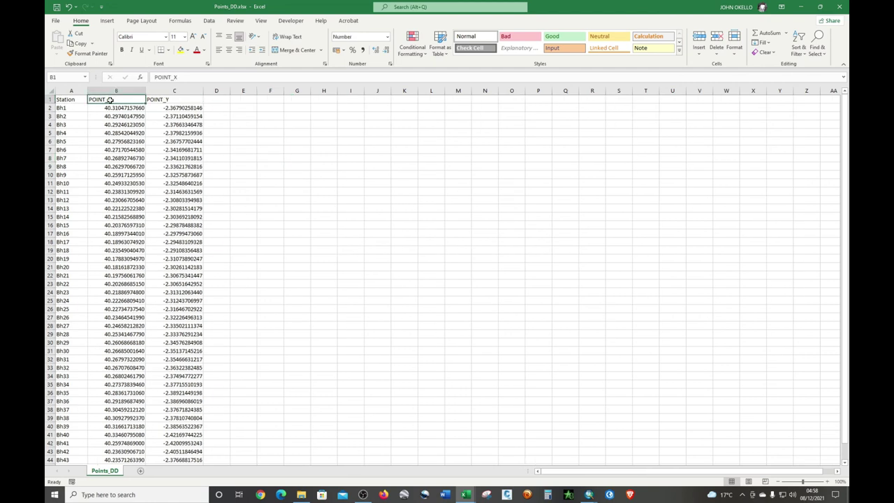
pyautogui.moveTo(119, 99); pyautogui.dragTo(87, 101)
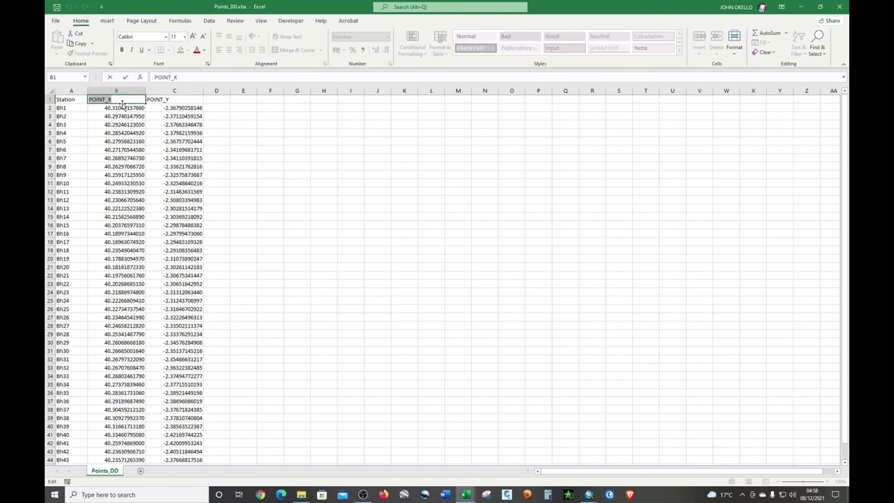
pyautogui.write('X Coordina')
pyautogui.write('tes')
# Rename the POINT_Y header in cell C1 to Y Coordinates.
pyautogui.click(178, 100)
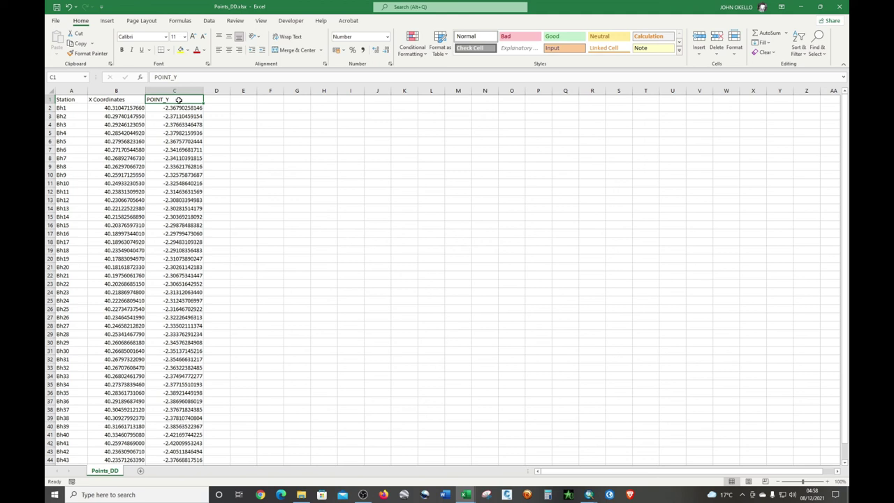
pyautogui.write('Y Coo')
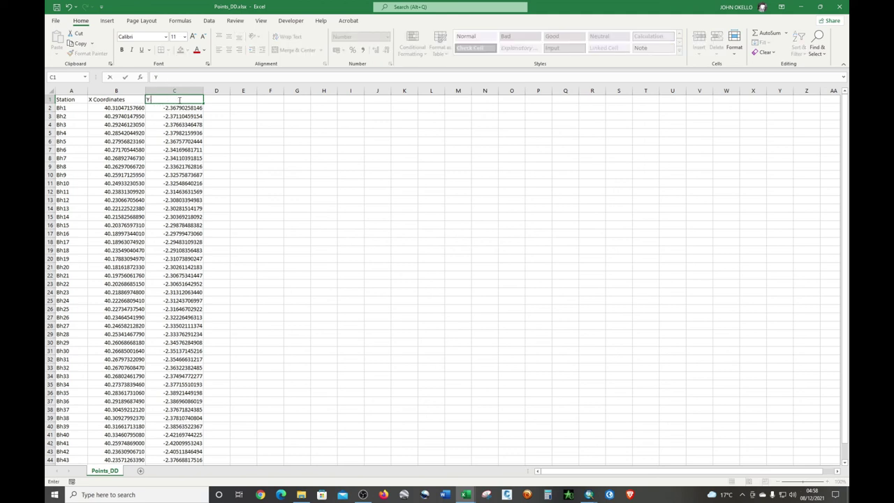
pyautogui.write('rdinae')
pyautogui.press('BackSpace')
pyautogui.write('tes')
pyautogui.click(246, 147)
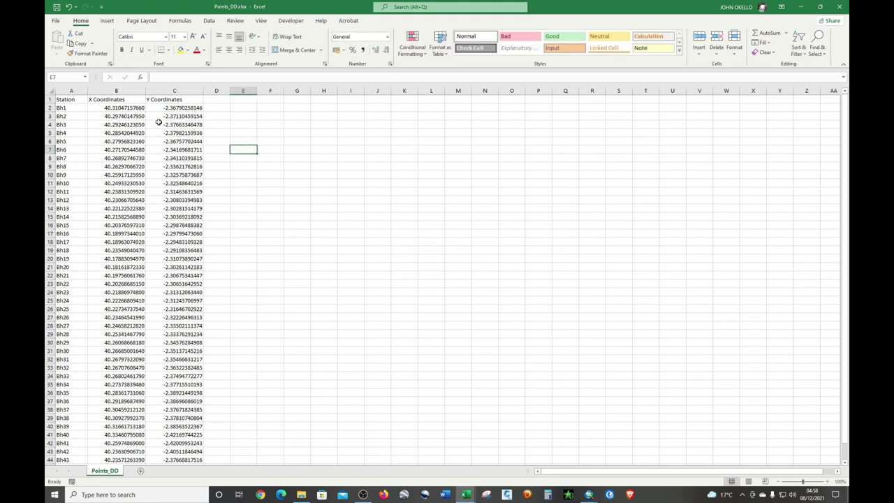
# Center the contents of all cells in the sheet horizontally.
pyautogui.click(50, 99)
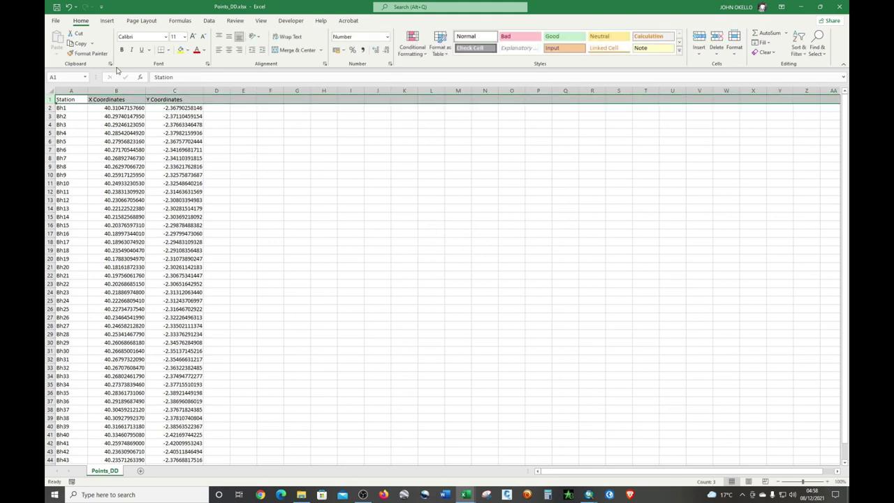
pyautogui.click(270, 226)
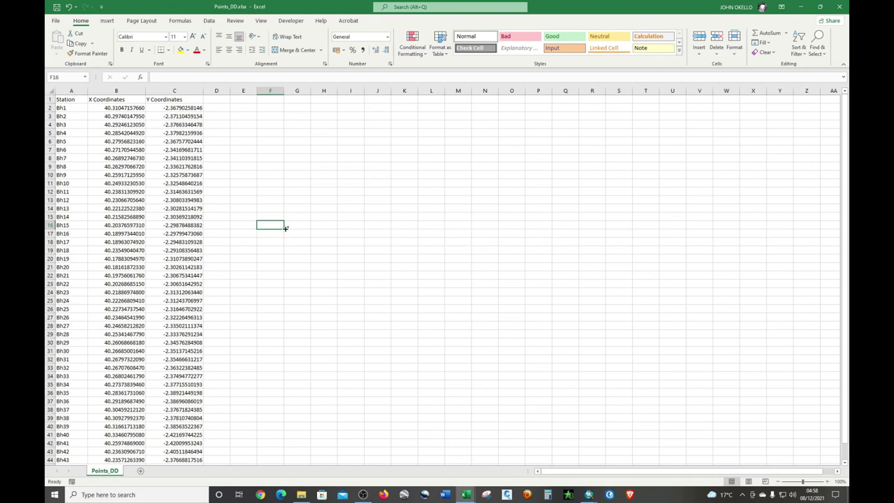
pyautogui.hotkey('ctrl', 'a')
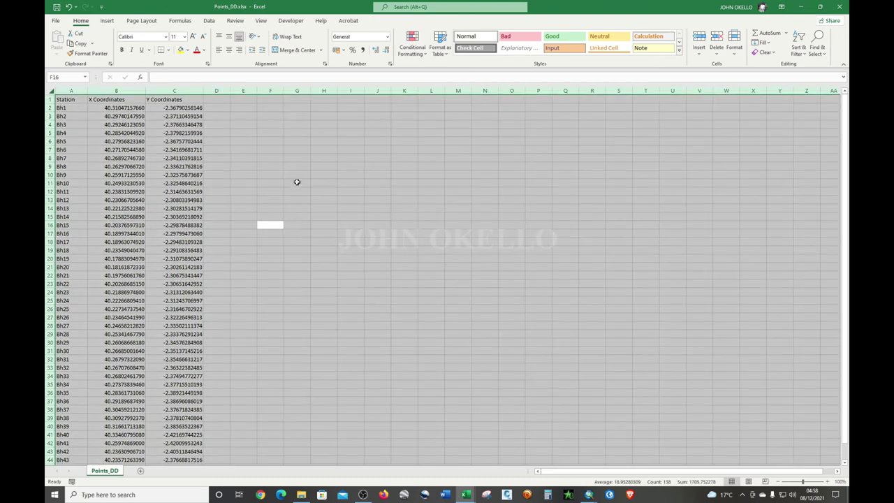
pyautogui.click(219, 51)
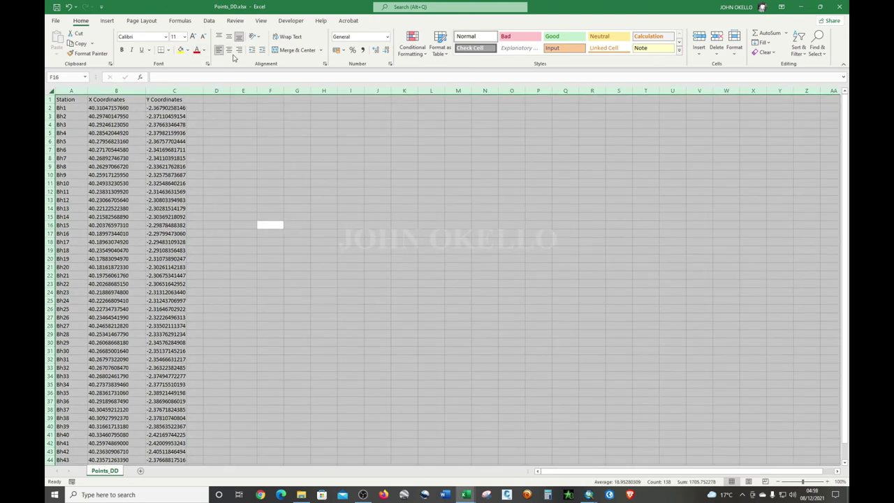
pyautogui.click(230, 50)
pyautogui.click(256, 150)
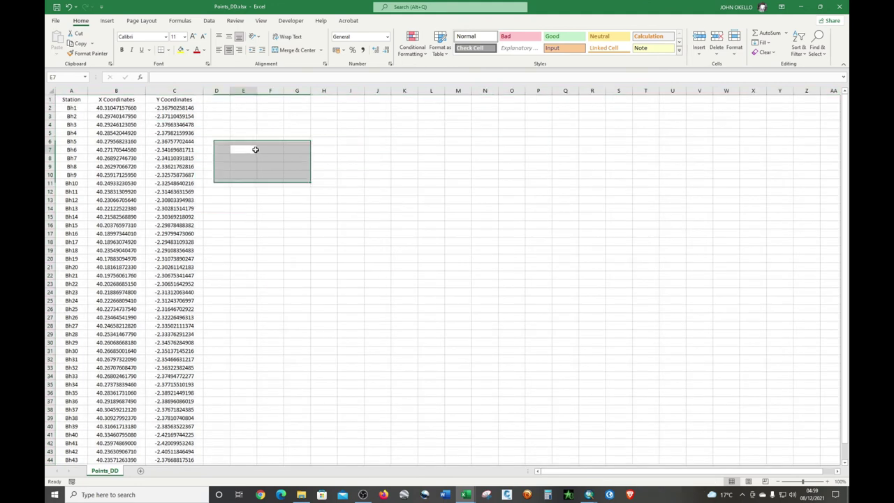
# Make the header row bold and look over the station coordinate list.
pyautogui.click(49, 99)
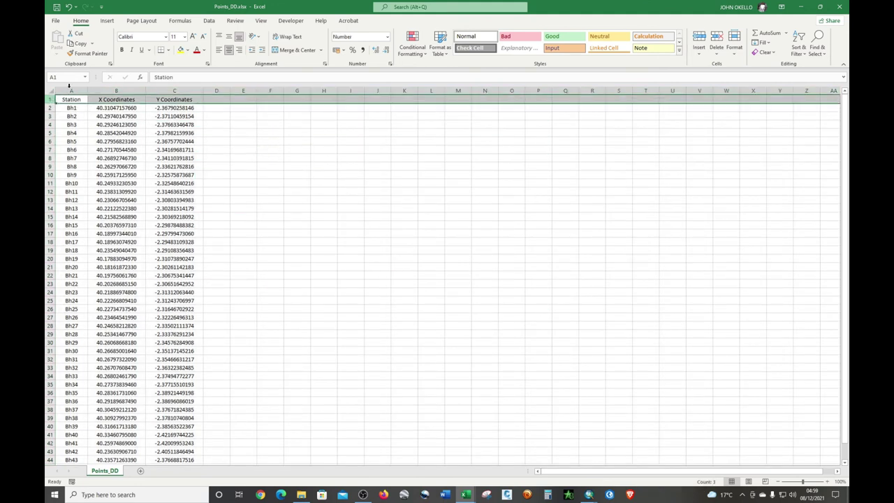
pyautogui.click(122, 49)
pyautogui.click(266, 160)
pyautogui.scroll(-3, 234, 197)
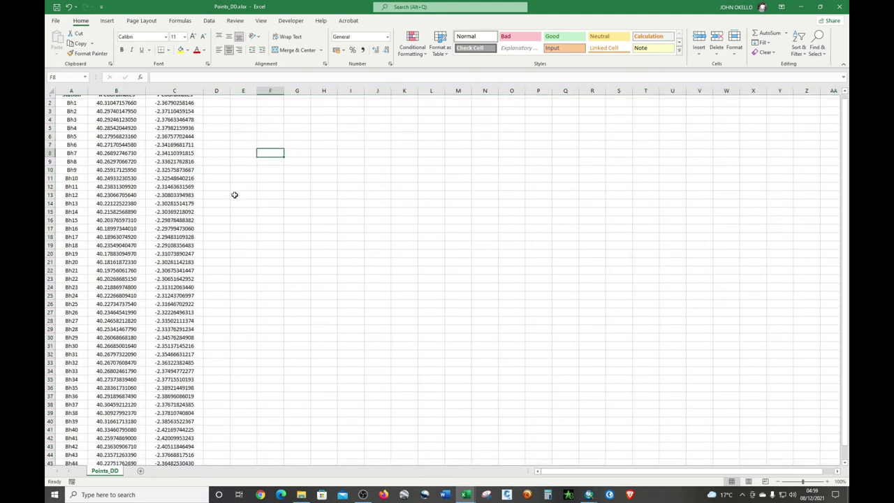
pyautogui.scroll(3, 176, 258)
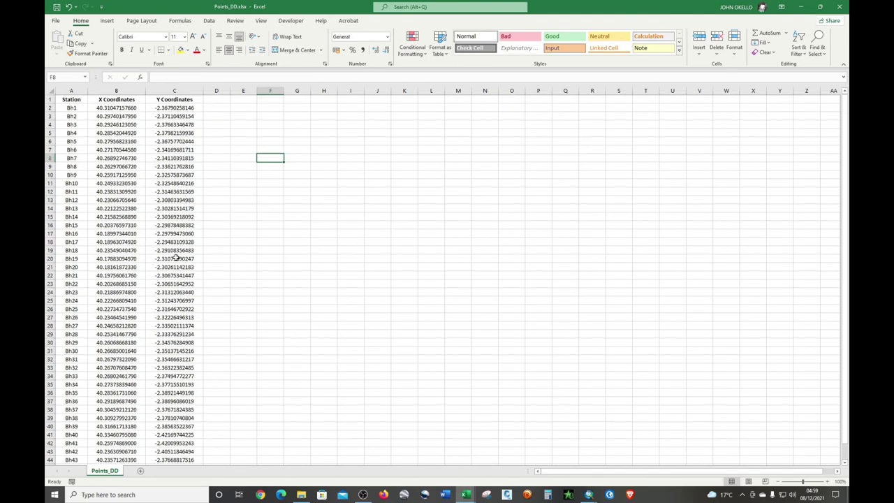